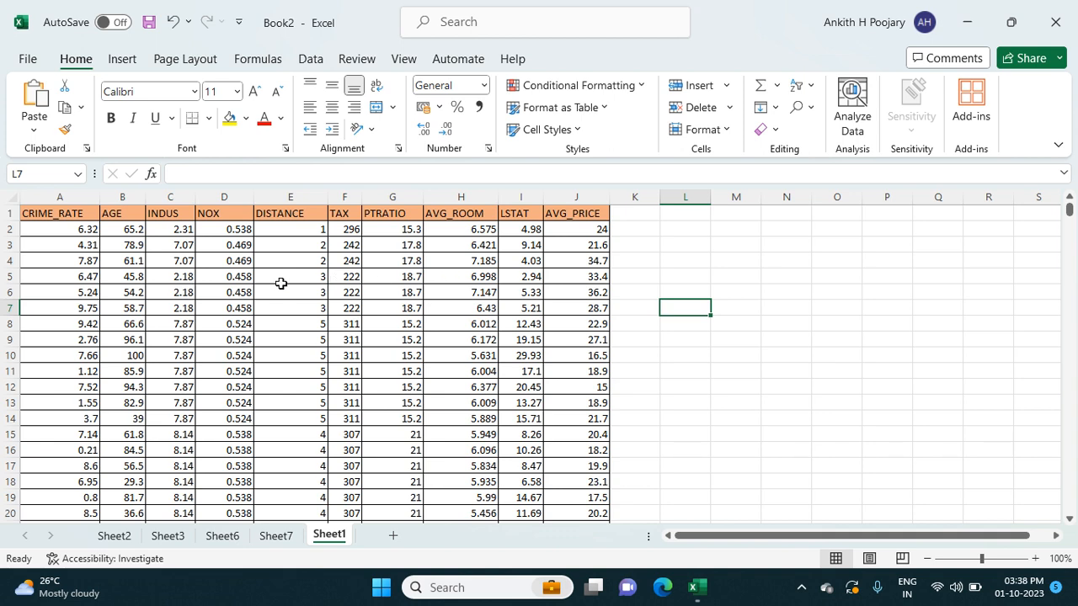
- Start a Regression analysis from the Data Analysis tools with the AVG_PRICE data $J$1:$J$507 as the Y range
click(310, 61)
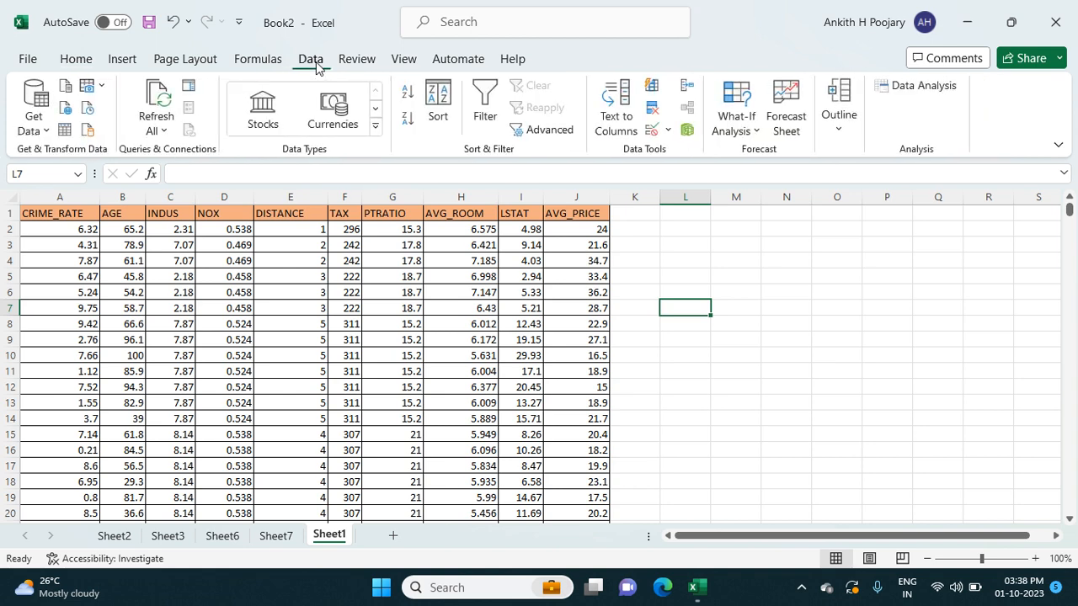
click(915, 91)
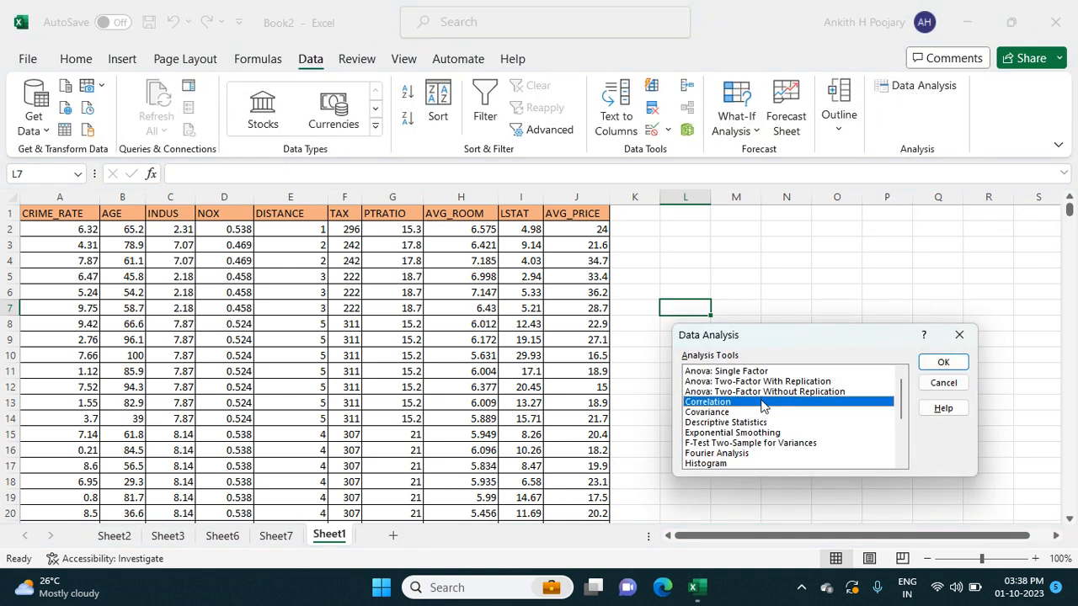
drag(899, 397, 897, 408)
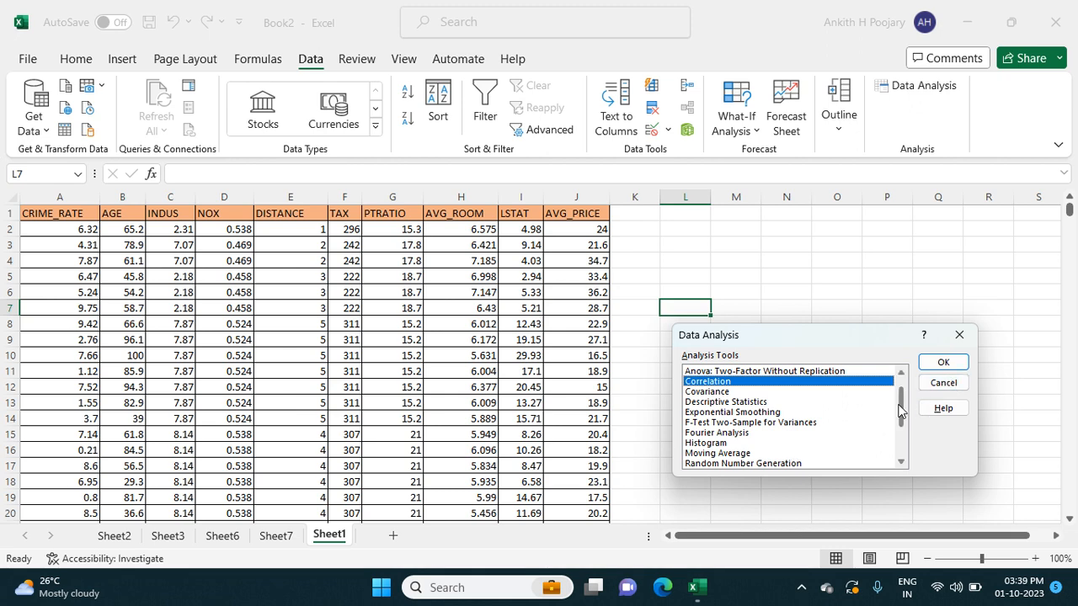
drag(901, 391, 900, 401)
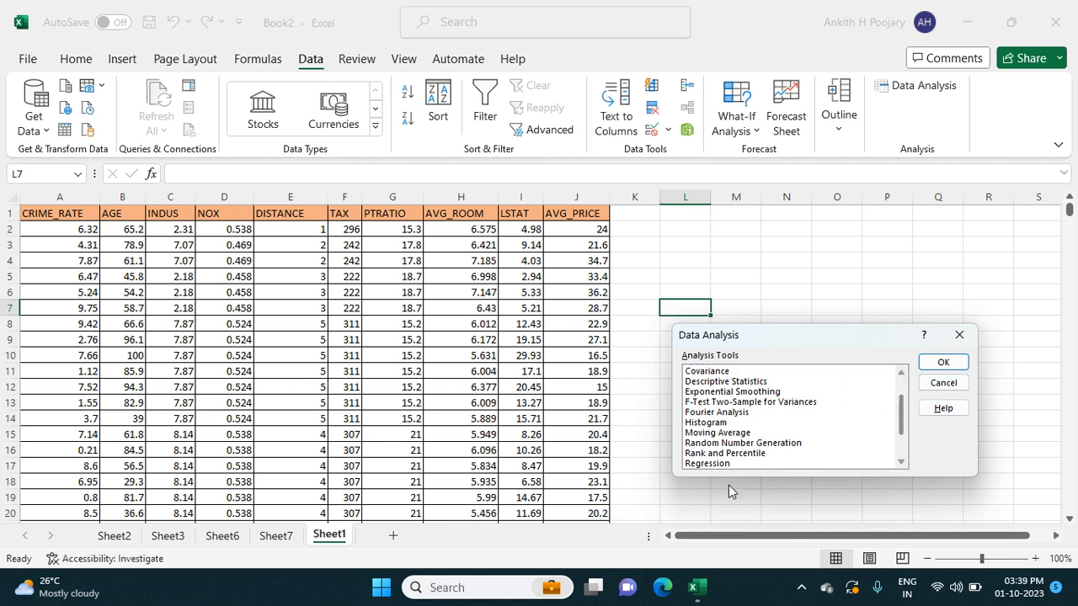
click(713, 465)
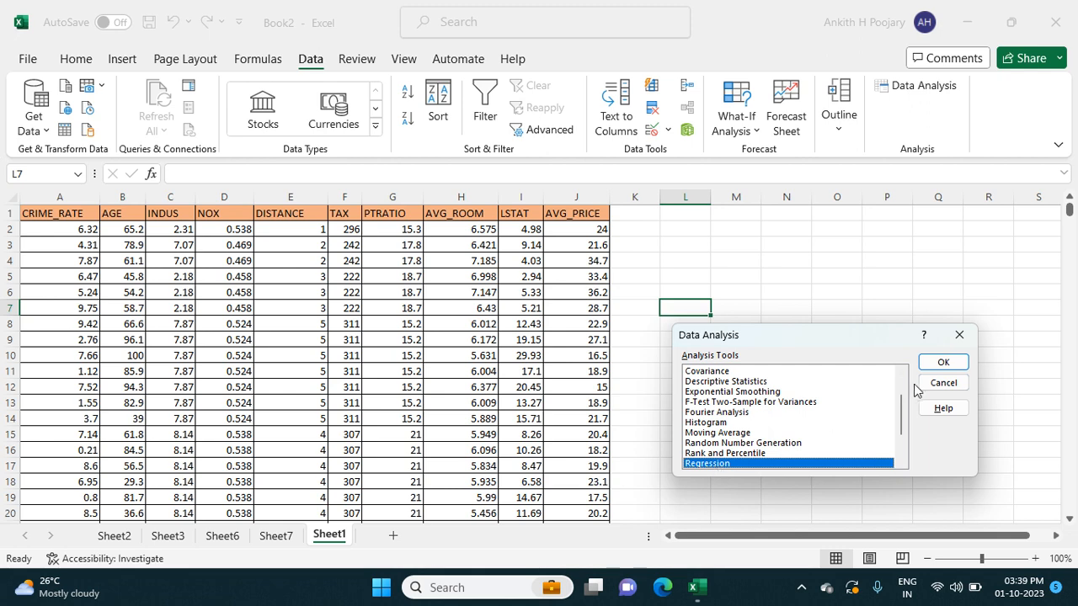
click(943, 362)
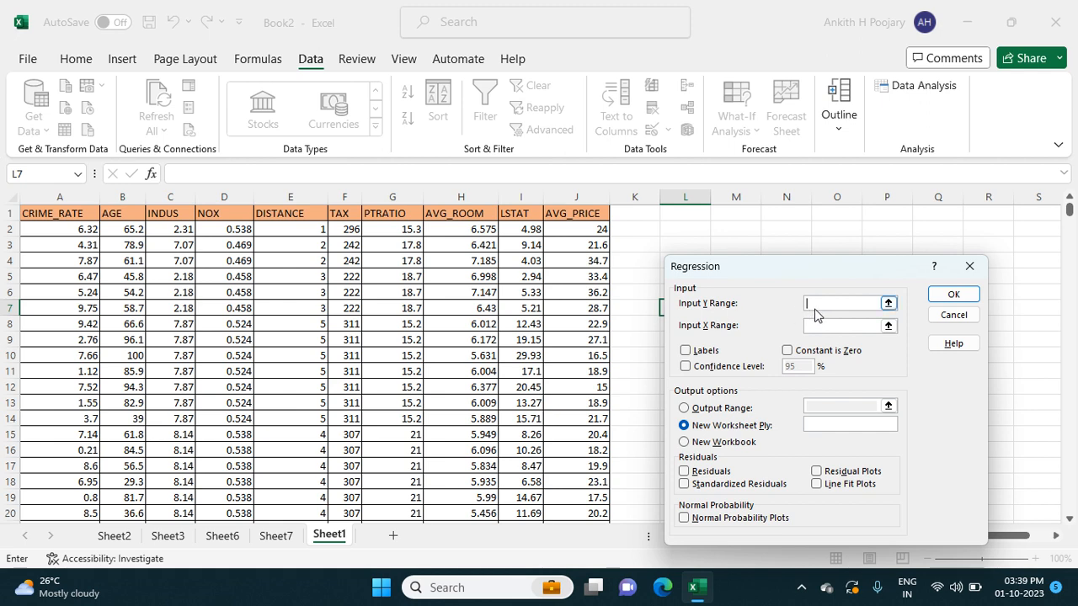
click(589, 217)
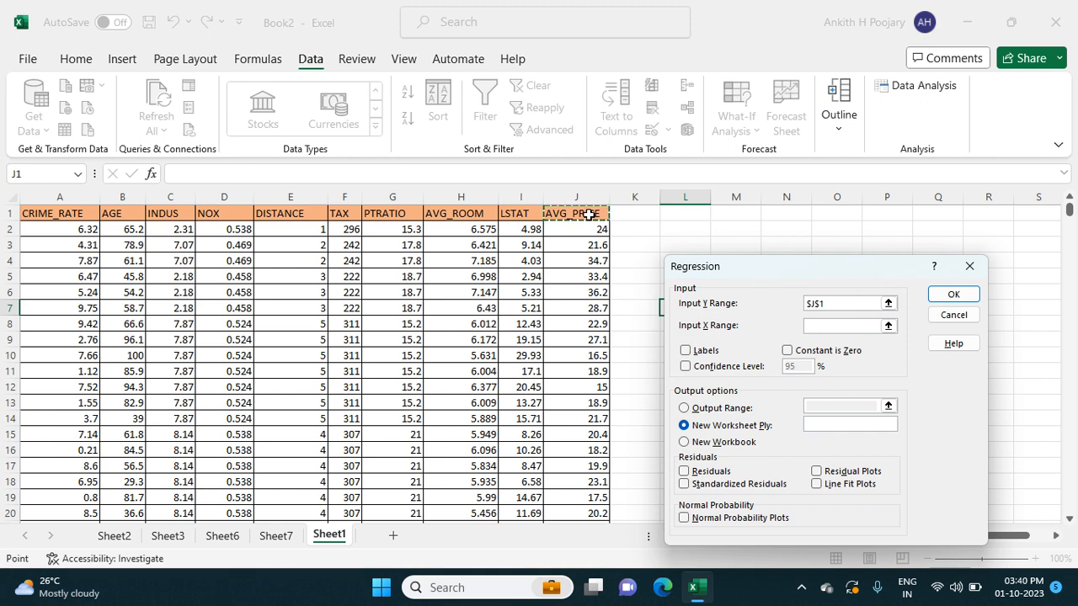
key(ctrl+shift+Down)
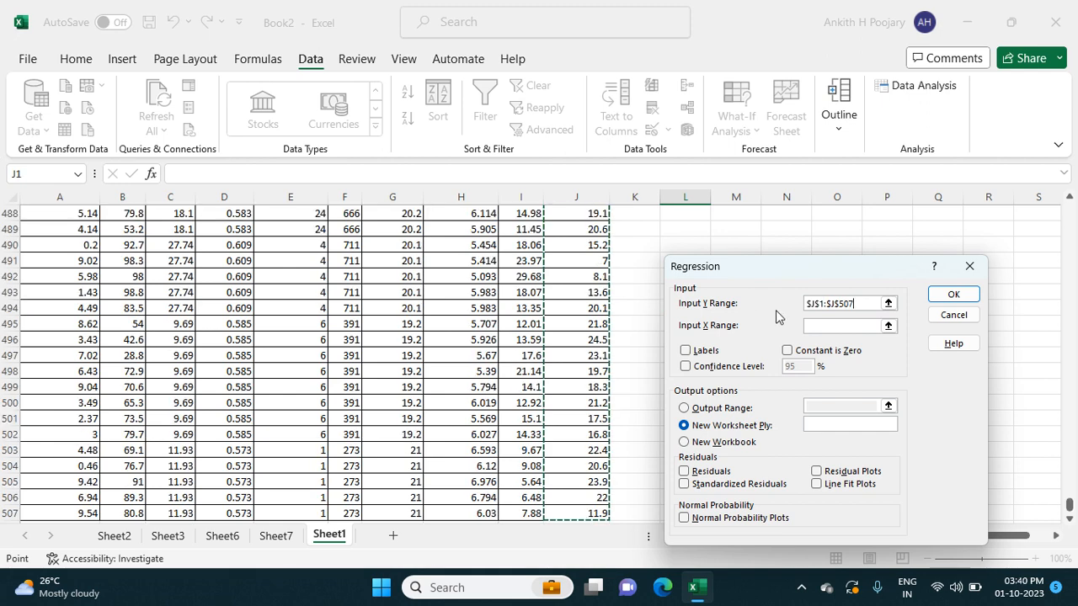
- Set the regression's X range to $A$1:$I$507, covering the CRIME_RATE through LSTAT columns with their headers
click(831, 326)
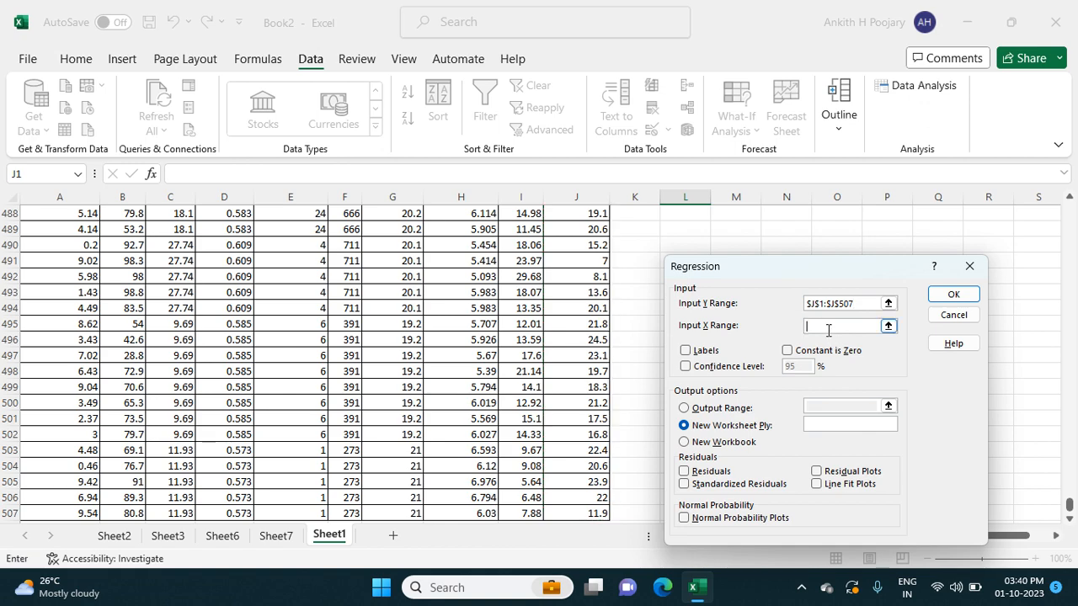
drag(1067, 505, 1076, 160)
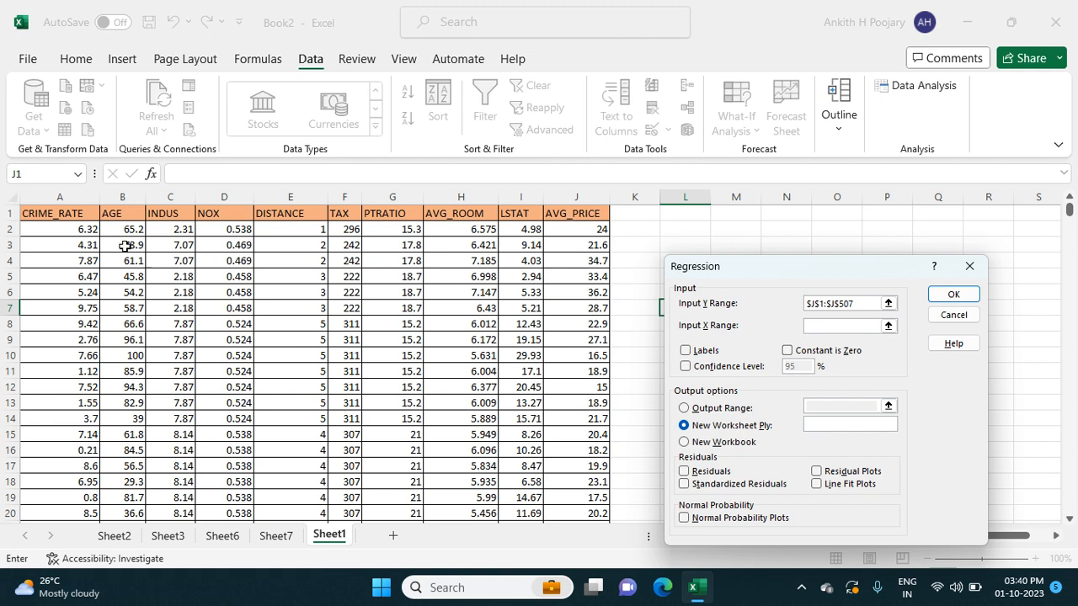
click(71, 215)
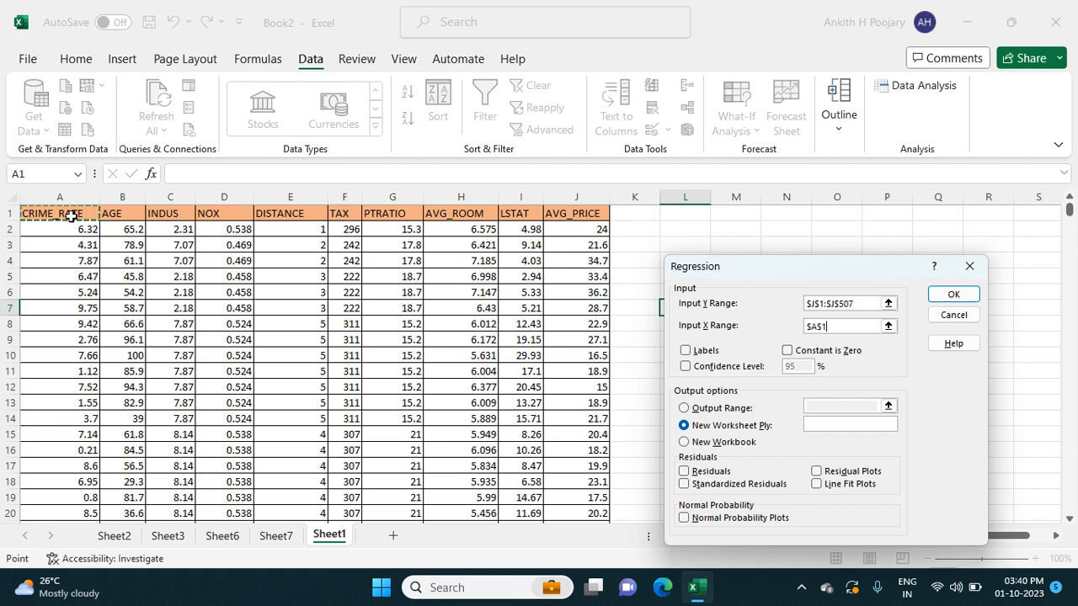
key(shift+Right)
key(shift+Right)
key(shift+Right)
key(shift+Right)
key(shift+Right)
key(shift+Right)
key(shift+Right)
key(shift+Right)
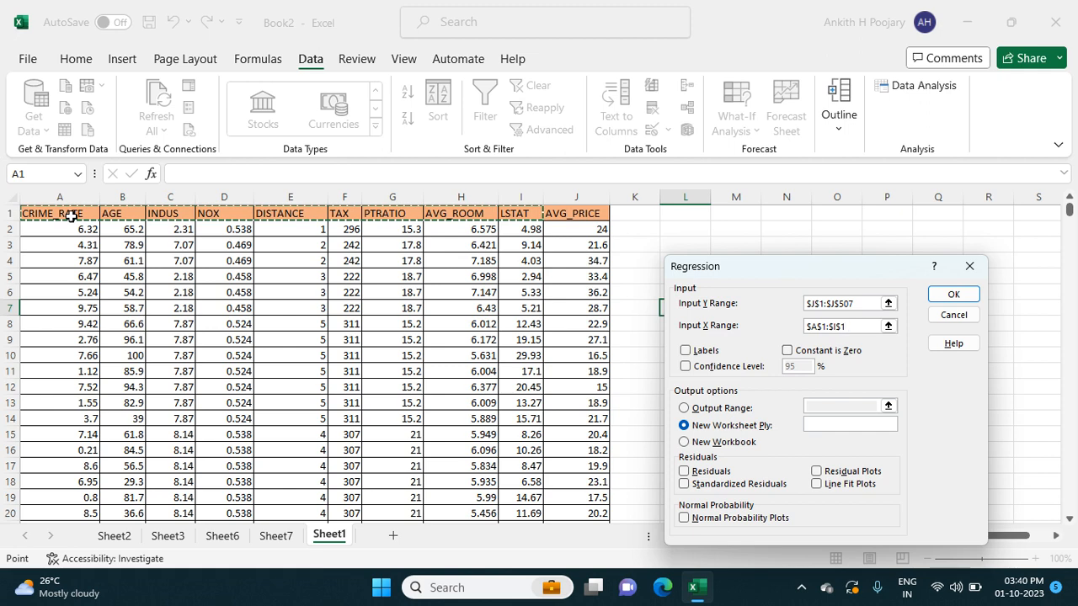
key(ctrl+shift+Down)
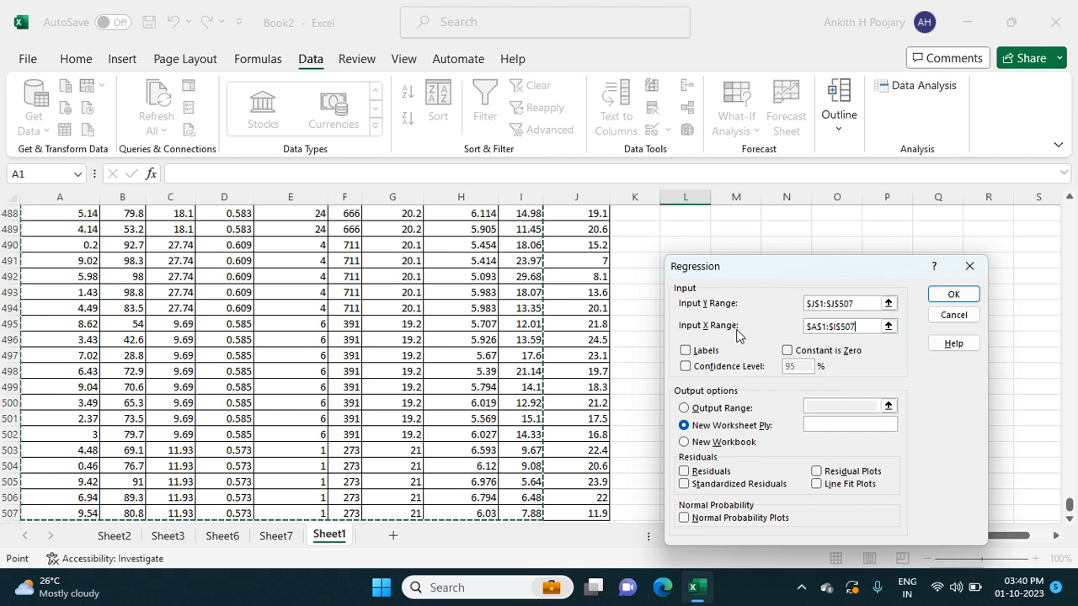
- Enable Labels and Residuals and run the regression with its output on a new worksheet
click(686, 352)
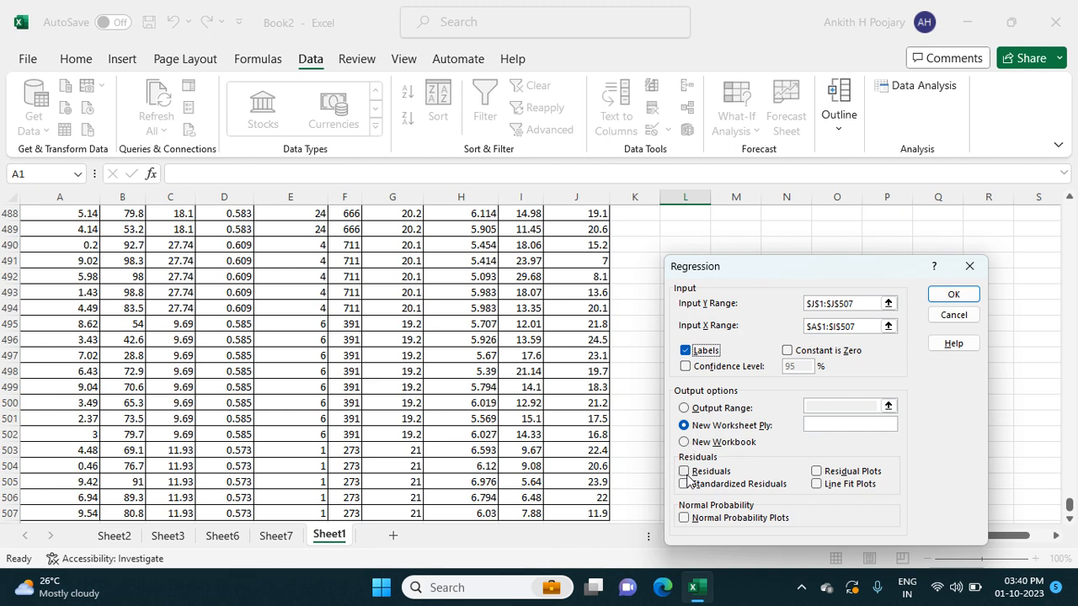
click(684, 472)
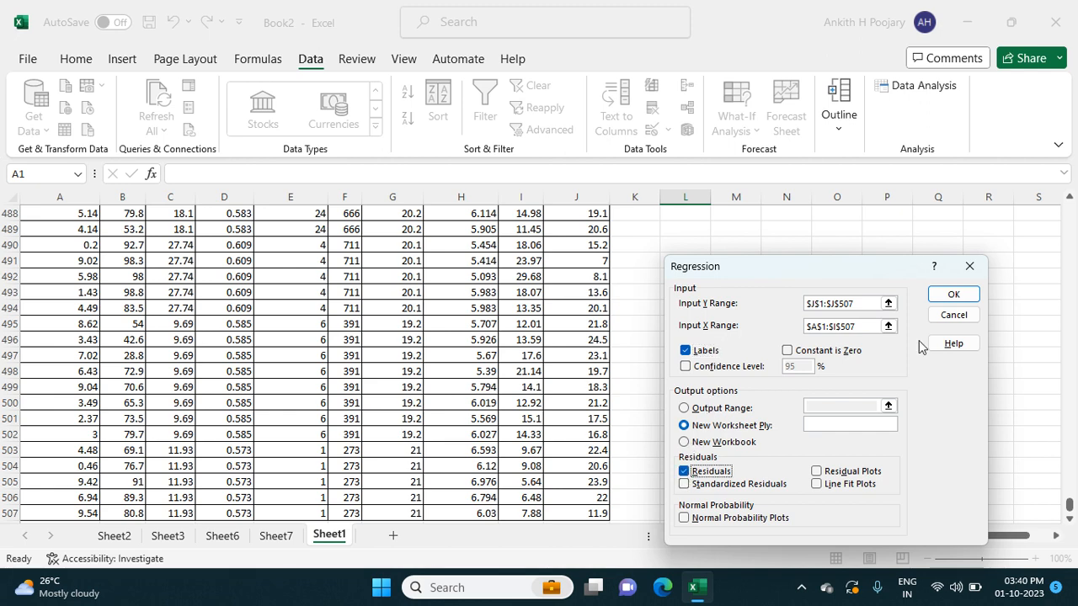
click(942, 292)
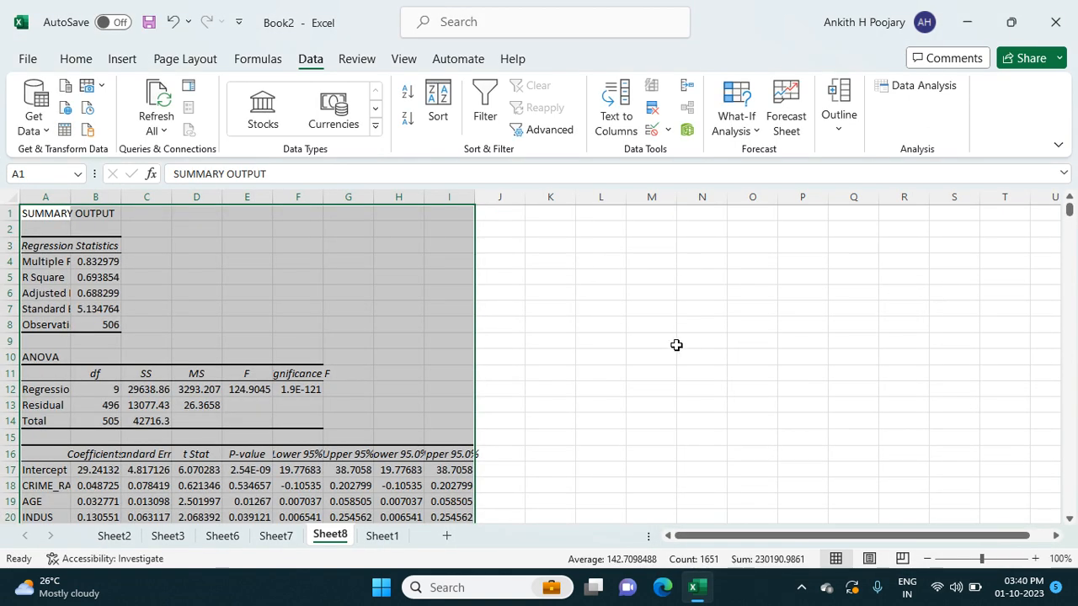
click(676, 344)
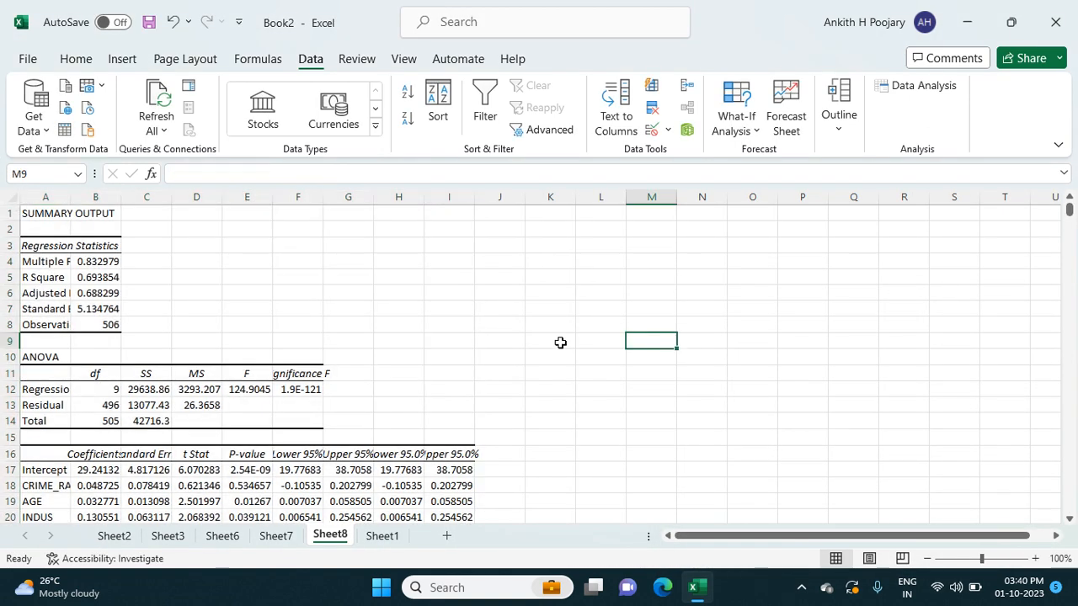
- Widen columns A, D and E of the regression summary output to make their labels and values easier to read
scroll(560, 342, down, 4)
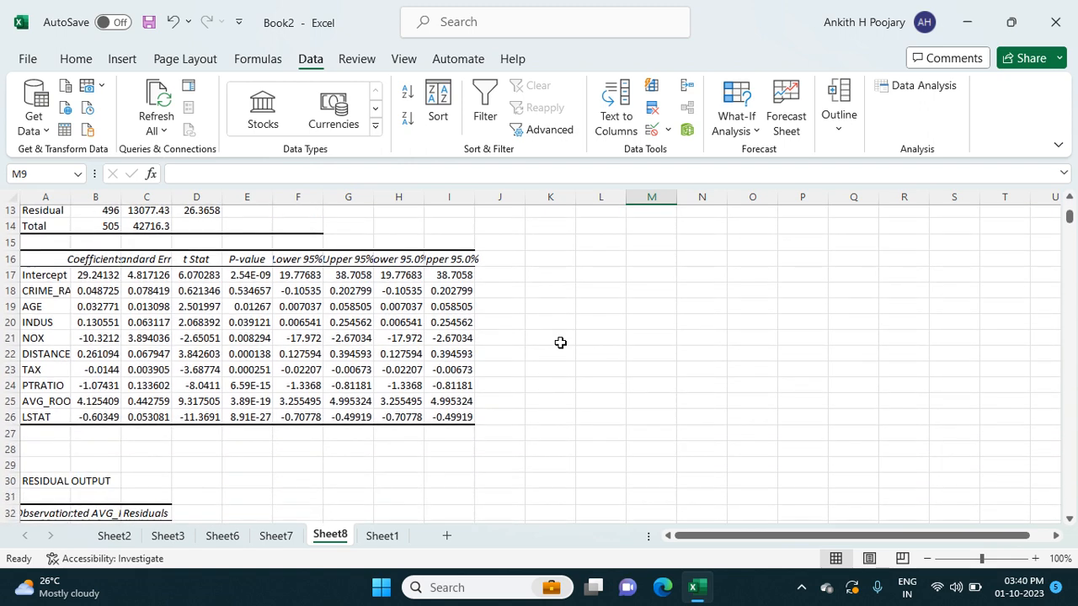
scroll(559, 343, up, 4)
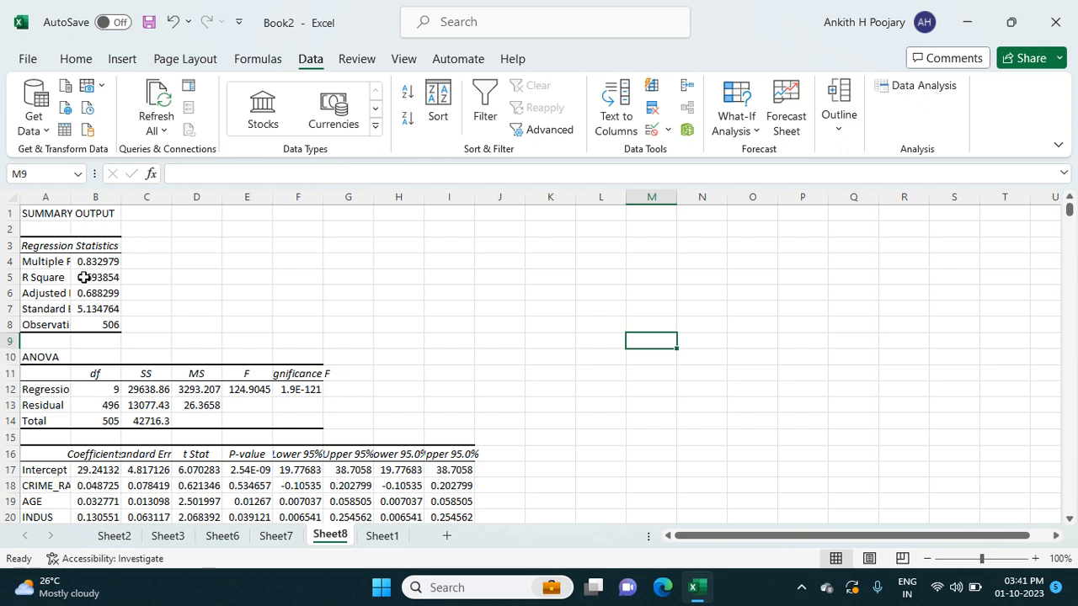
drag(70, 199, 104, 198)
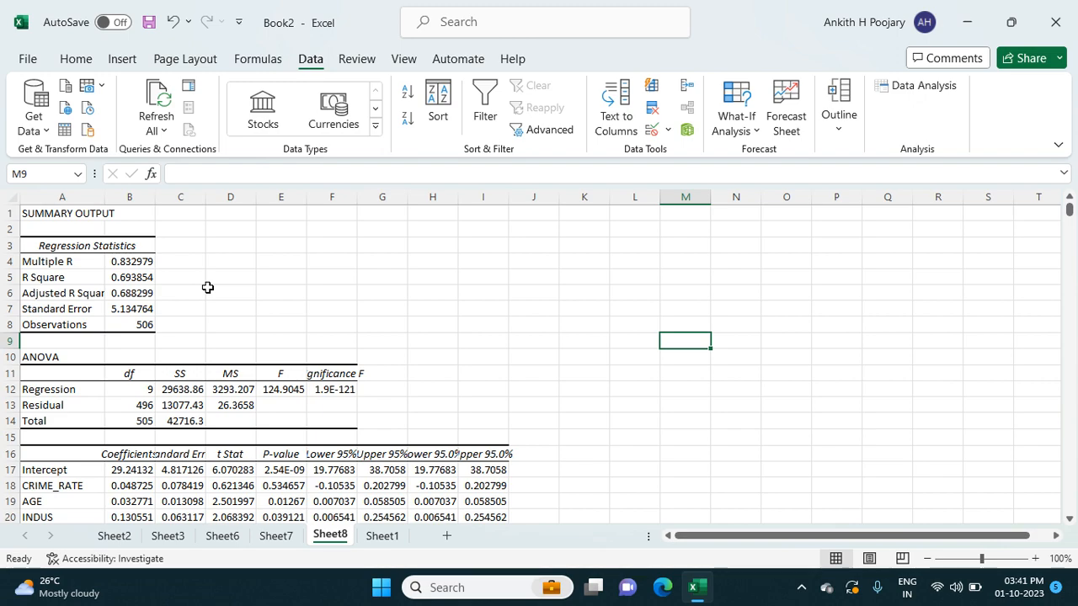
scroll(208, 287, down, 3)
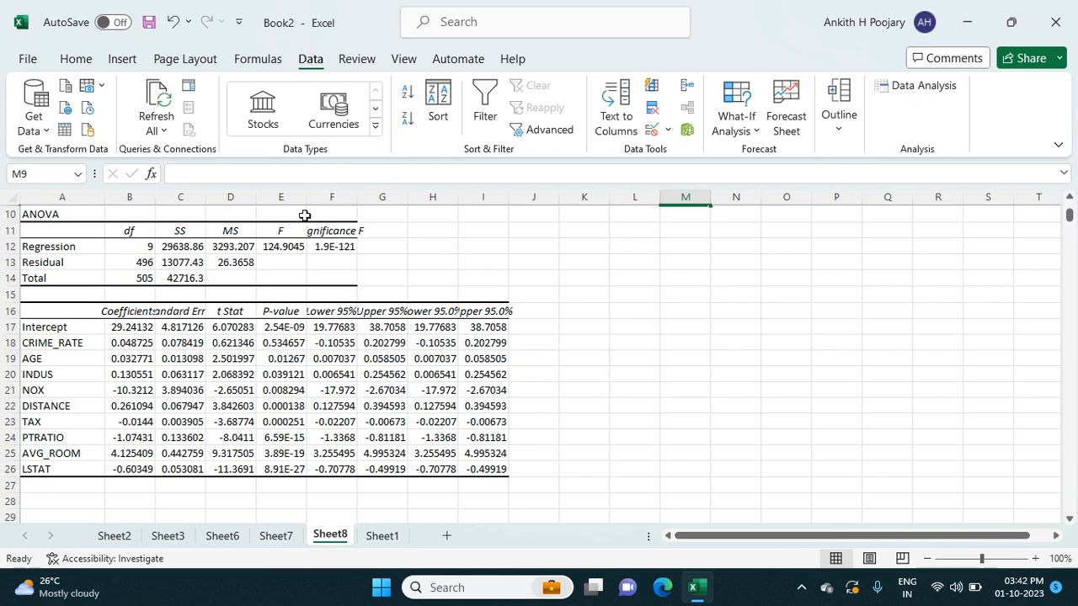
drag(307, 196, 266, 196)
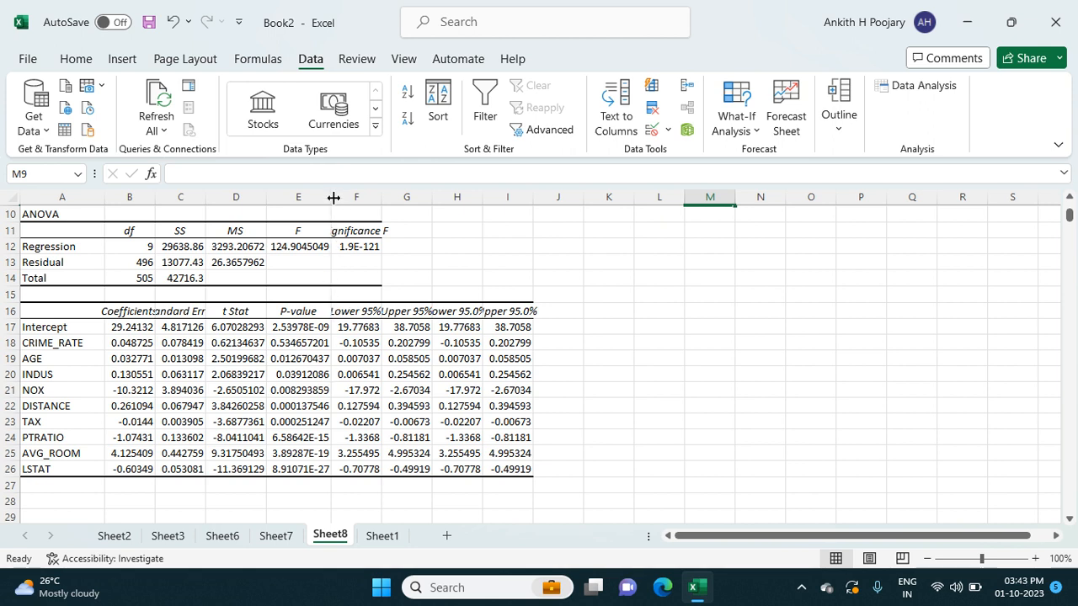
drag(331, 197, 342, 199)
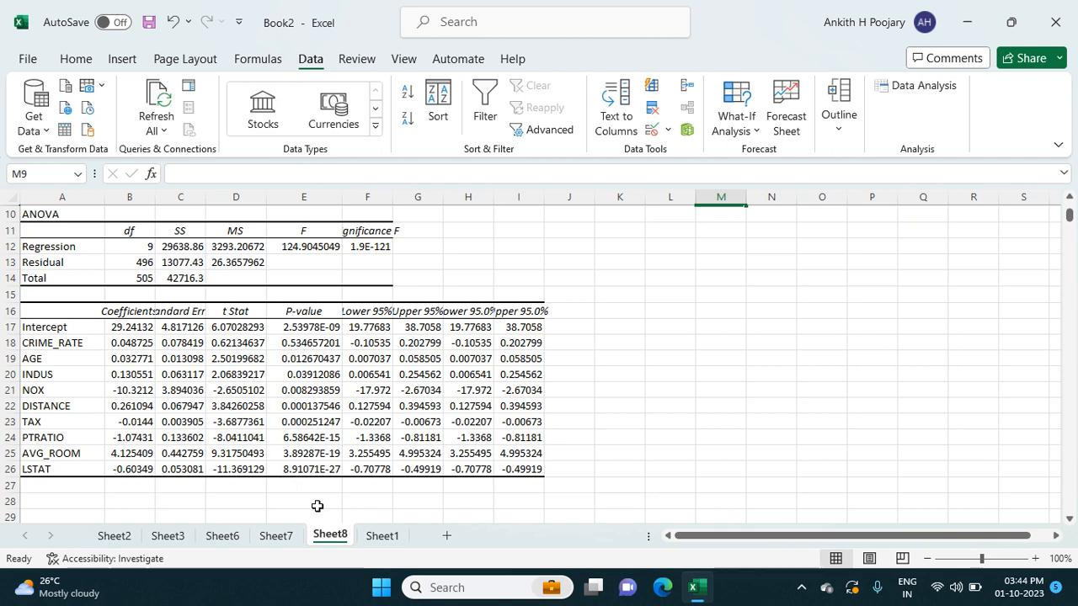
- Delete the CRIME_RATE column from the source data on Sheet1
click(381, 536)
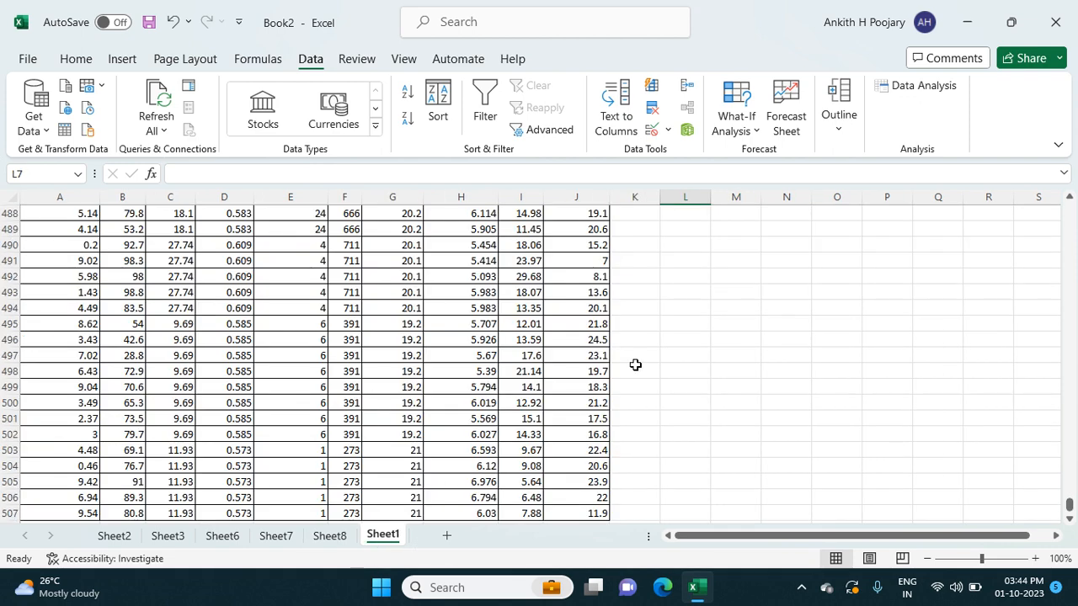
scroll(539, 315, up, 20)
scroll(976, 479, up, 20)
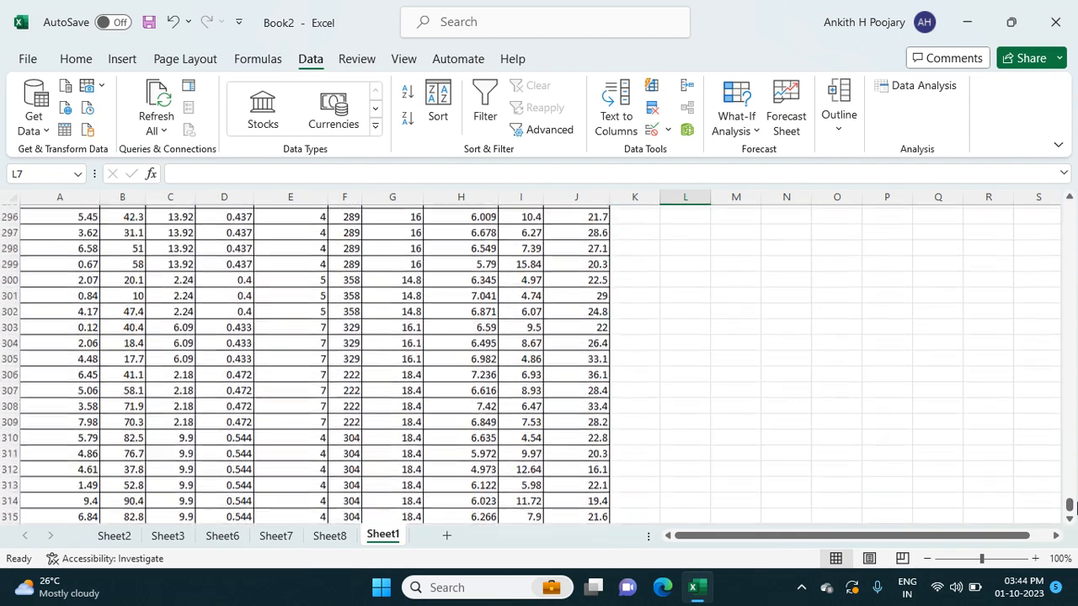
drag(1068, 425, 1069, 198)
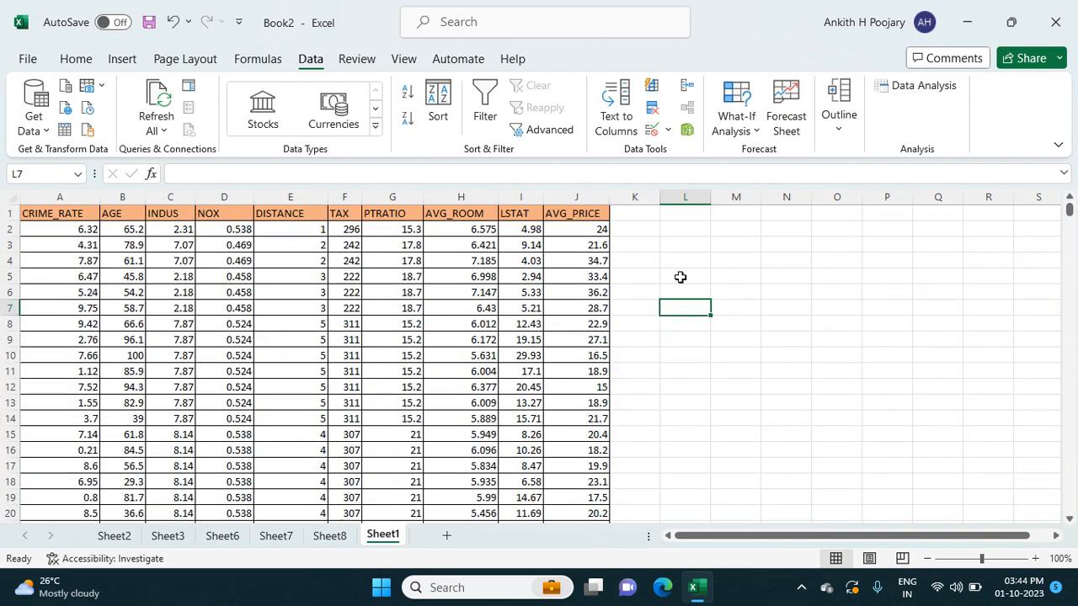
click(74, 190)
right_click(75, 189)
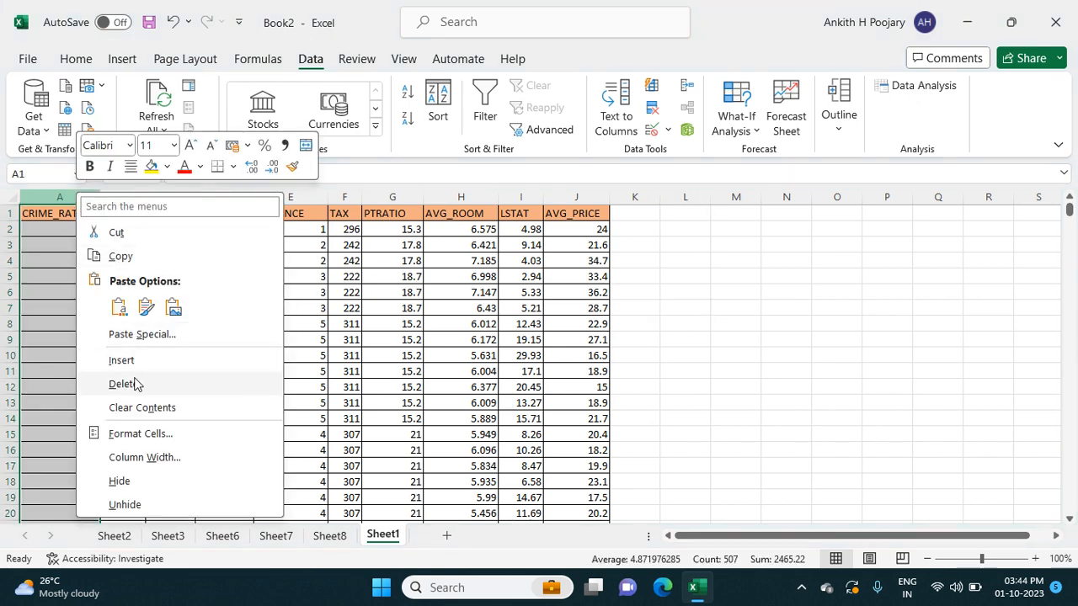
click(121, 384)
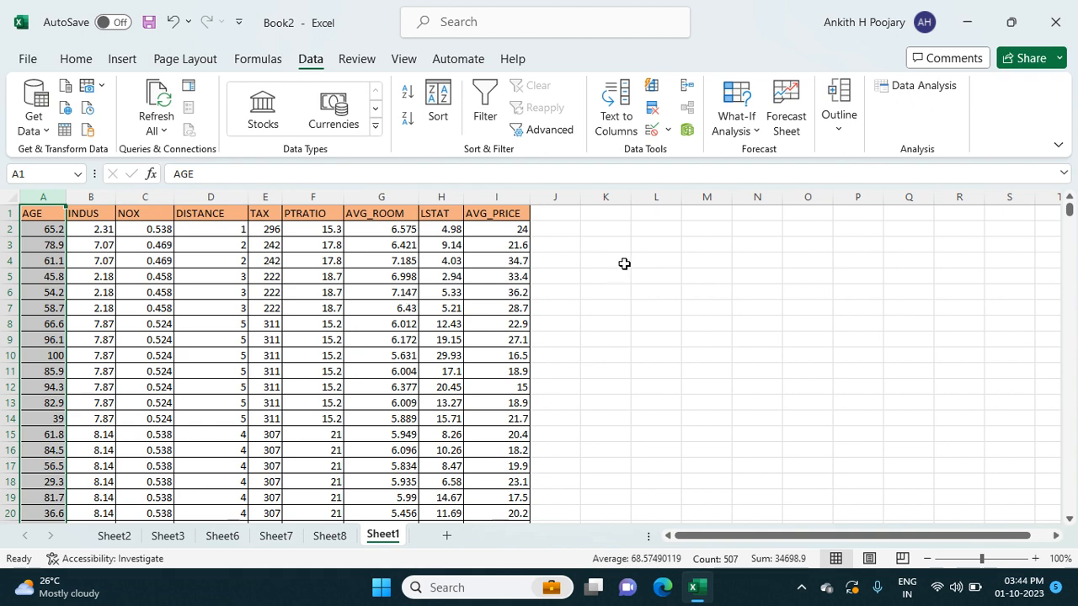
- Start another Regression analysis and replace the Y range with the AVG_PRICE data $I$1:$I$507
click(881, 85)
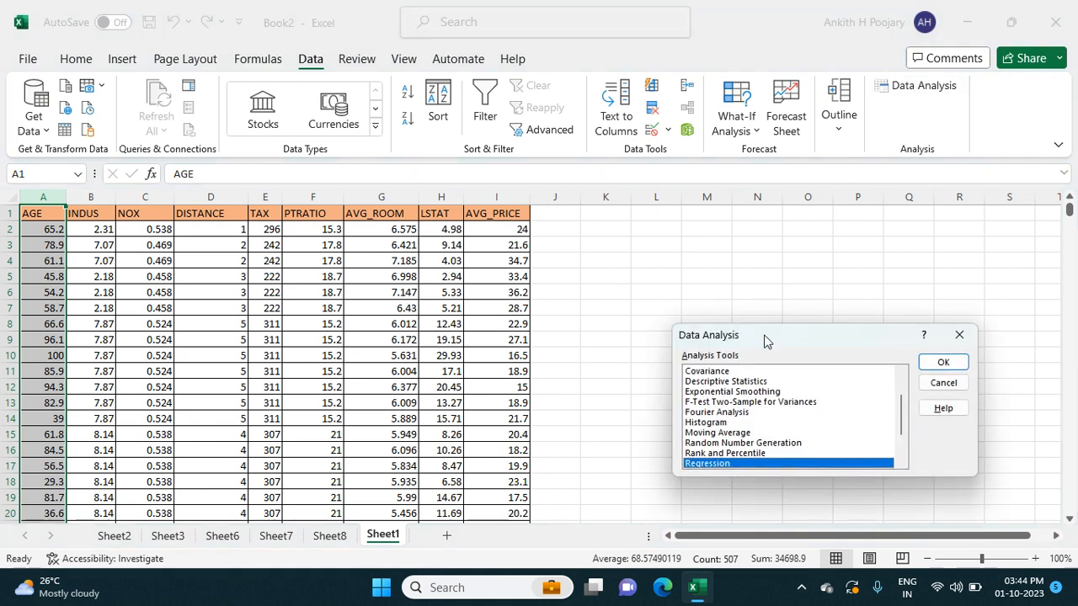
click(947, 365)
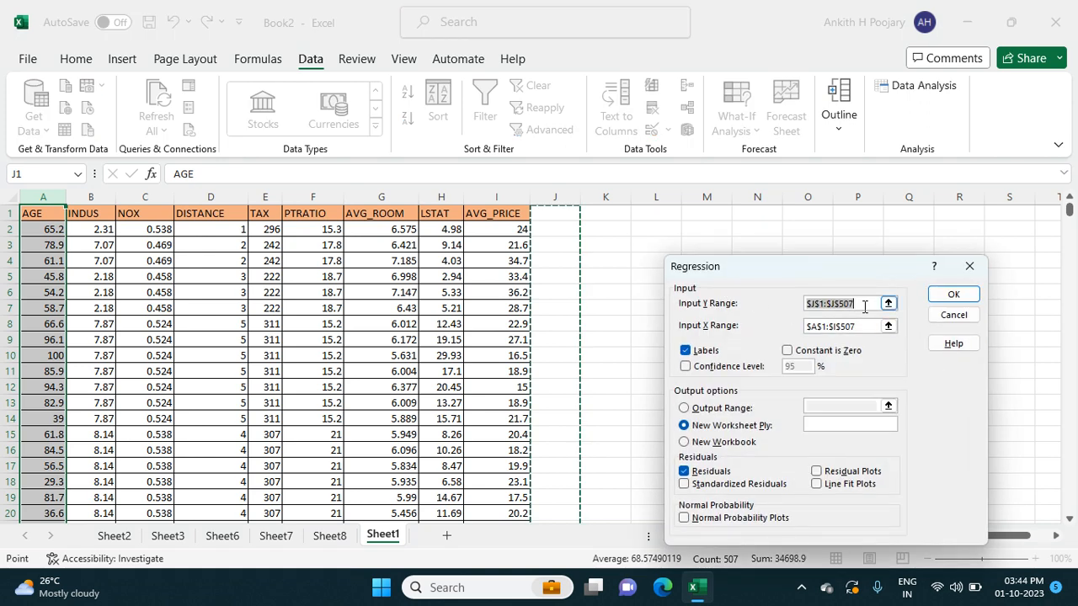
key(BackSpace)
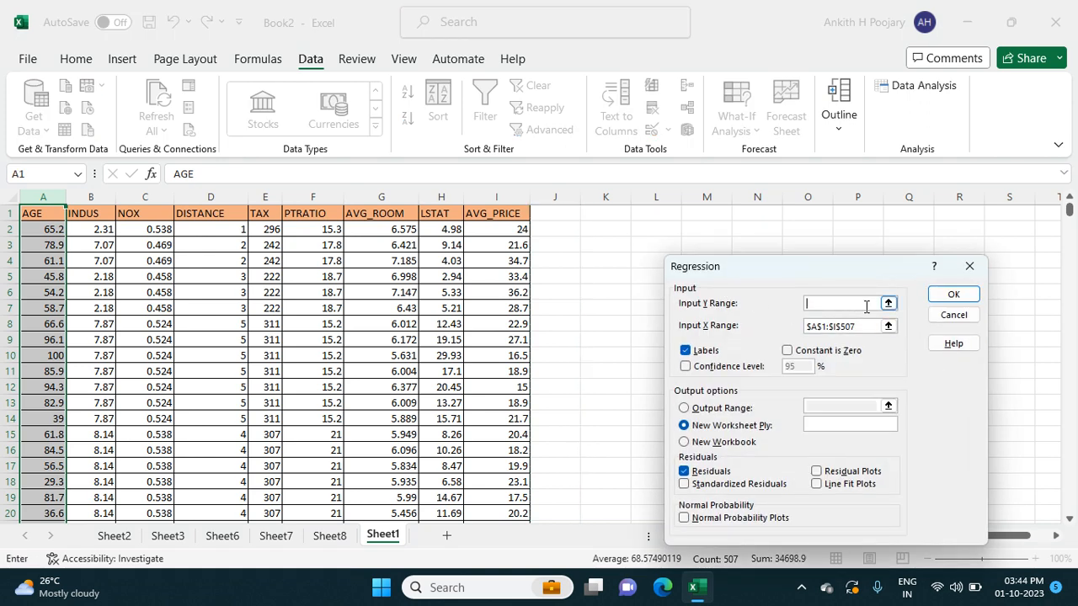
click(516, 214)
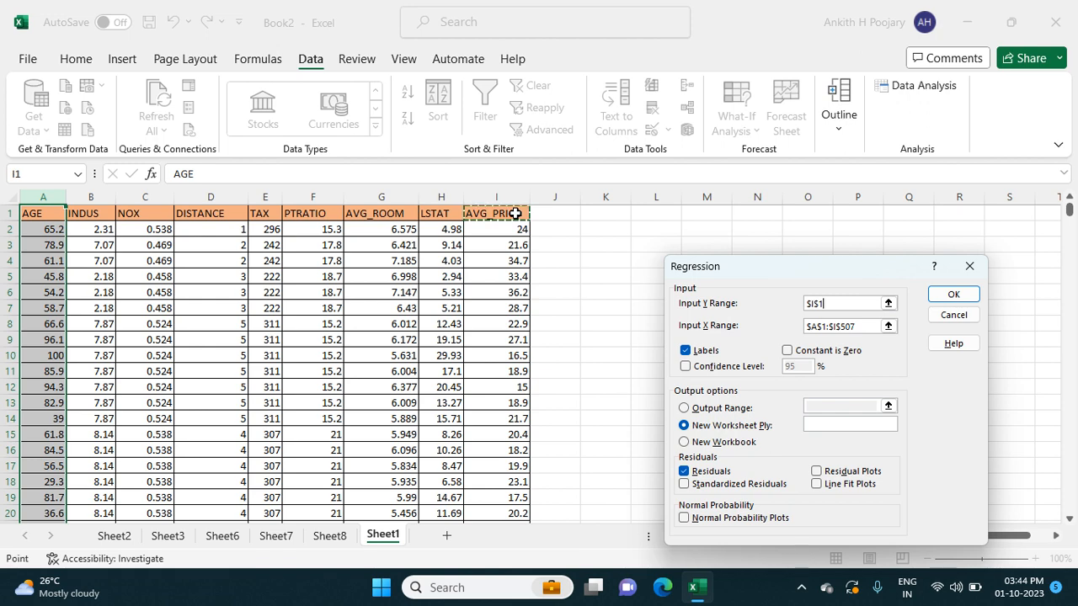
key(ctrl+shift+Down)
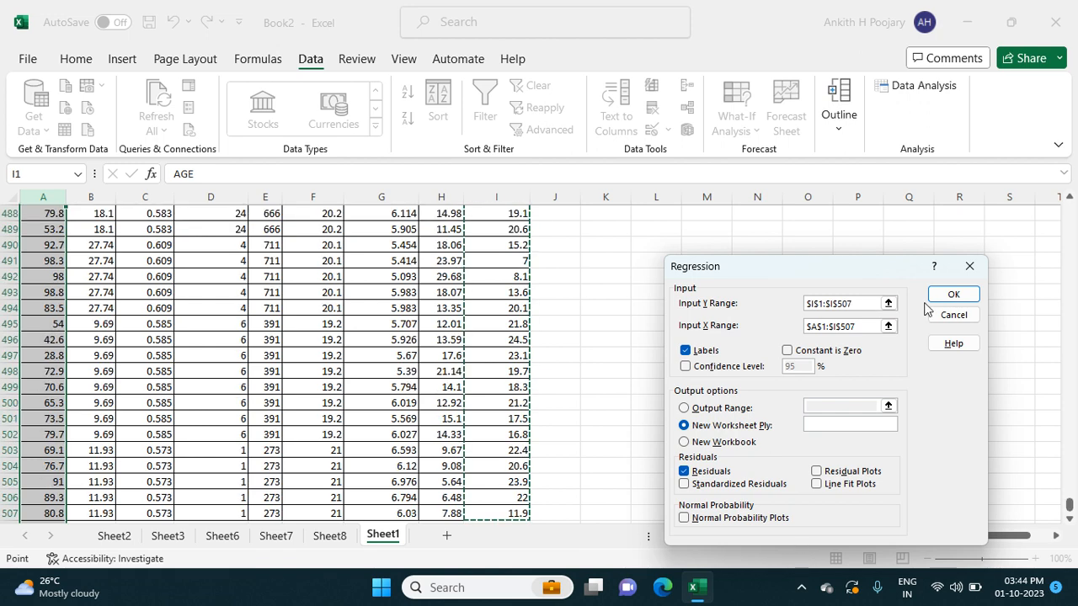
- Replace the regression's X range with the predictor data $A$1:$H$507 and run the analysis with output on a new worksheet
click(858, 327)
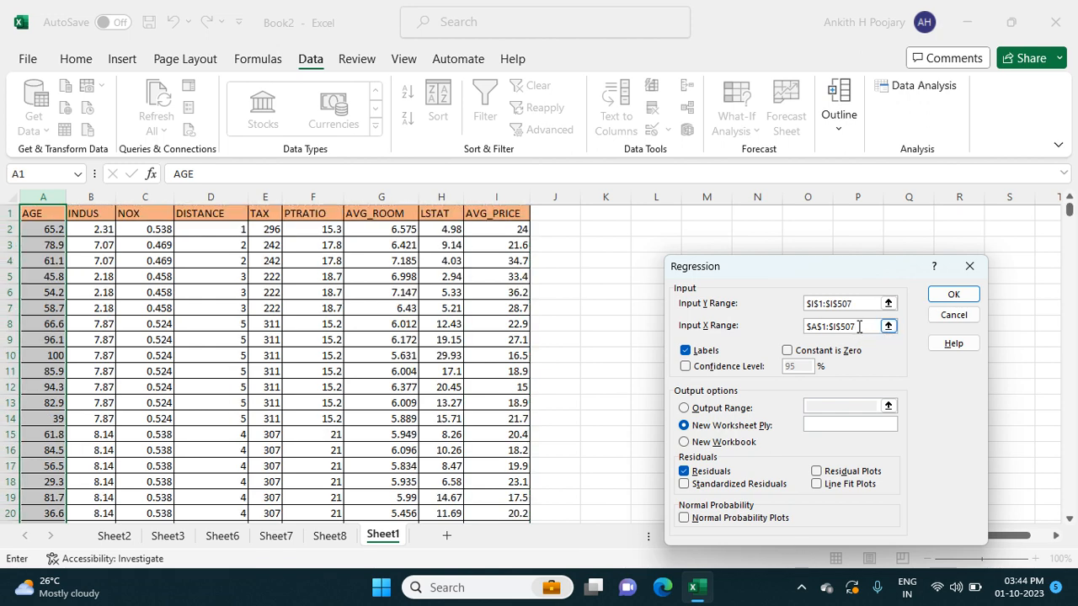
key(BackSpace)
key(BackSpace)
key(BackSpace)
key(BackSpace)
key(BackSpace)
key(BackSpace)
key(BackSpace)
key(BackSpace)
key(BackSpace)
key(BackSpace)
click(55, 218)
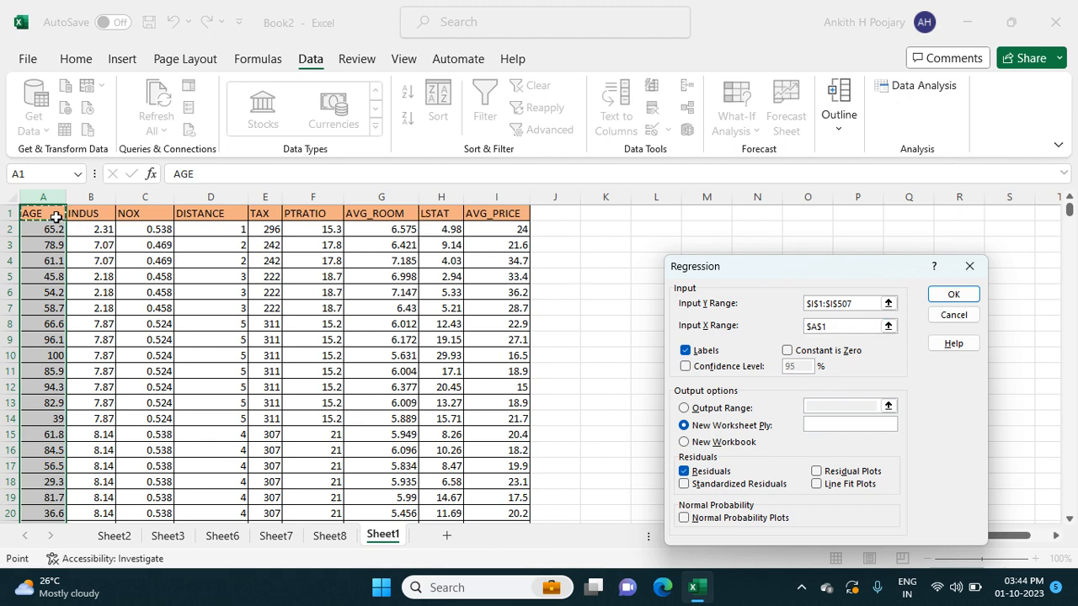
key(shift+Right)
key(shift+Right)
key(shift+Right)
key(shift+Right)
key(shift+Right)
key(shift+Right)
key(shift+Right)
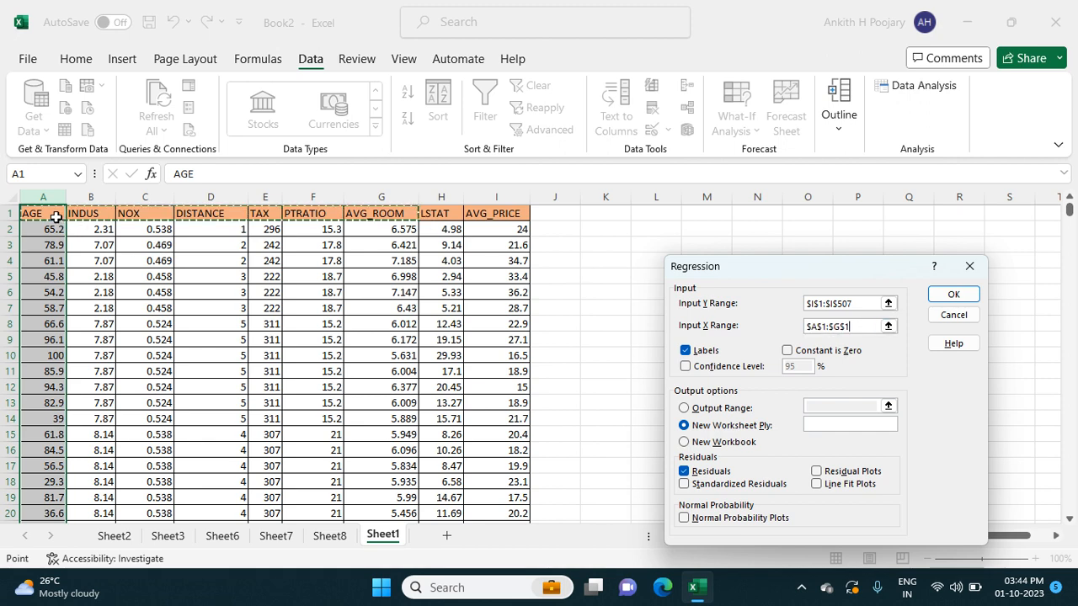
key(ctrl+shift+Down)
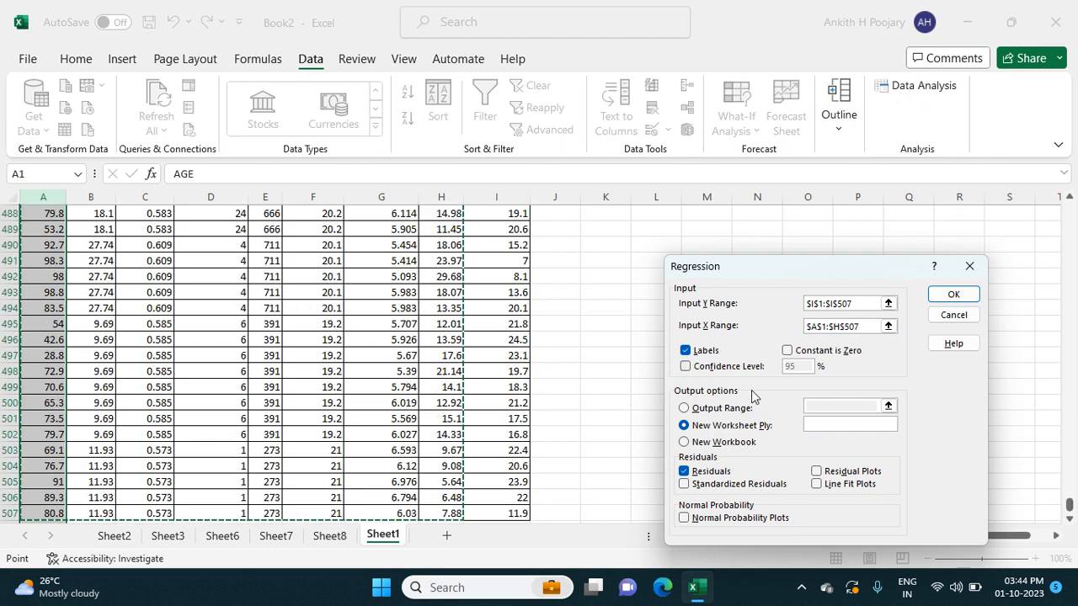
click(942, 292)
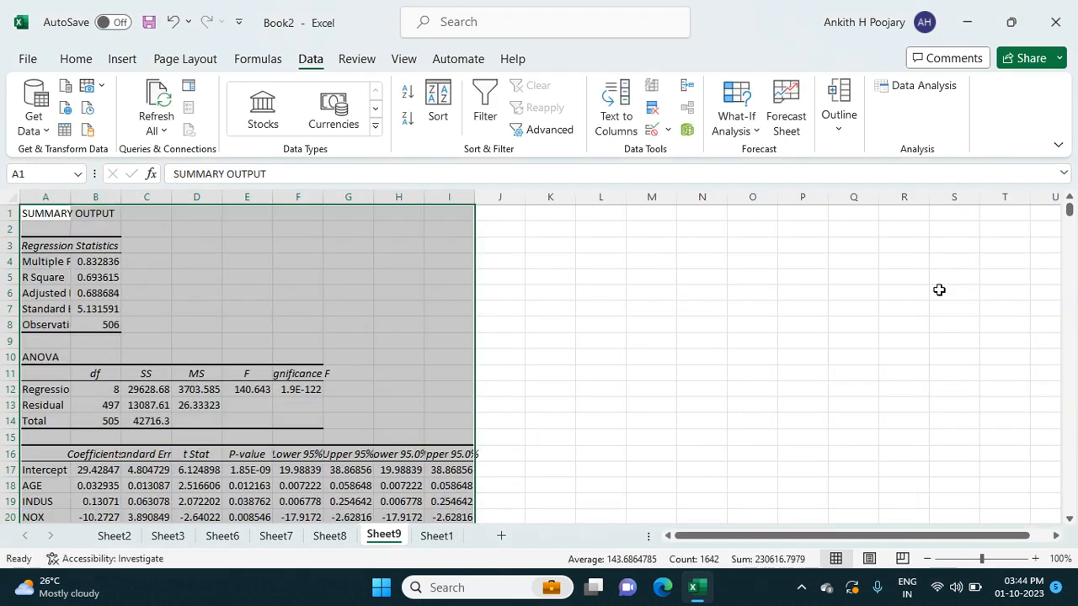
- Examine the new summary output on Sheet9, comparing the regression statistics, ANOVA table, coefficients and P-values of the predictors
click(742, 306)
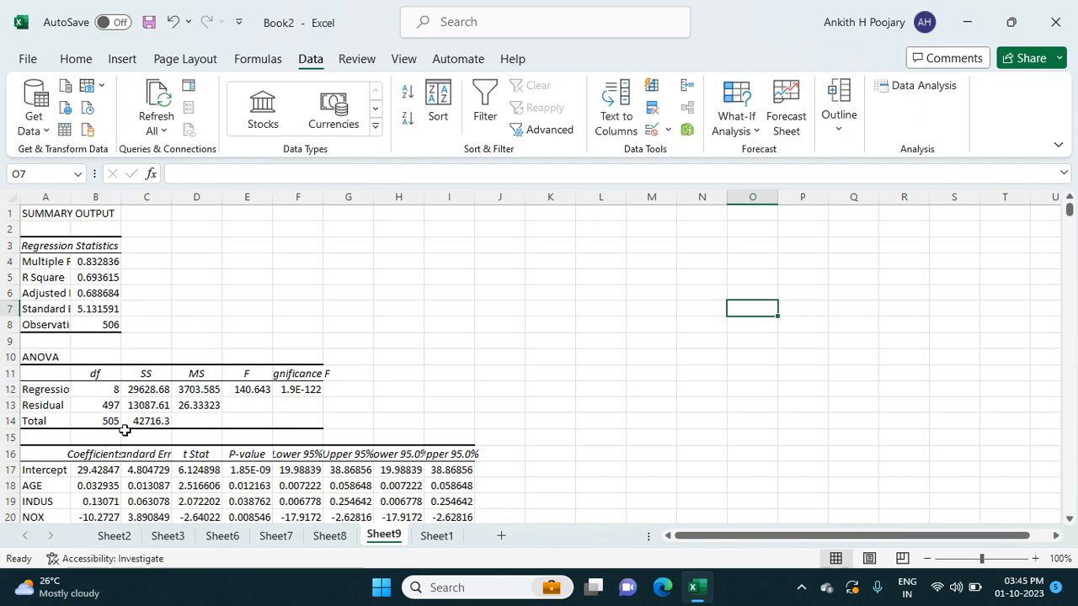
scroll(125, 431, down, 3)
scroll(124, 431, down, 2)
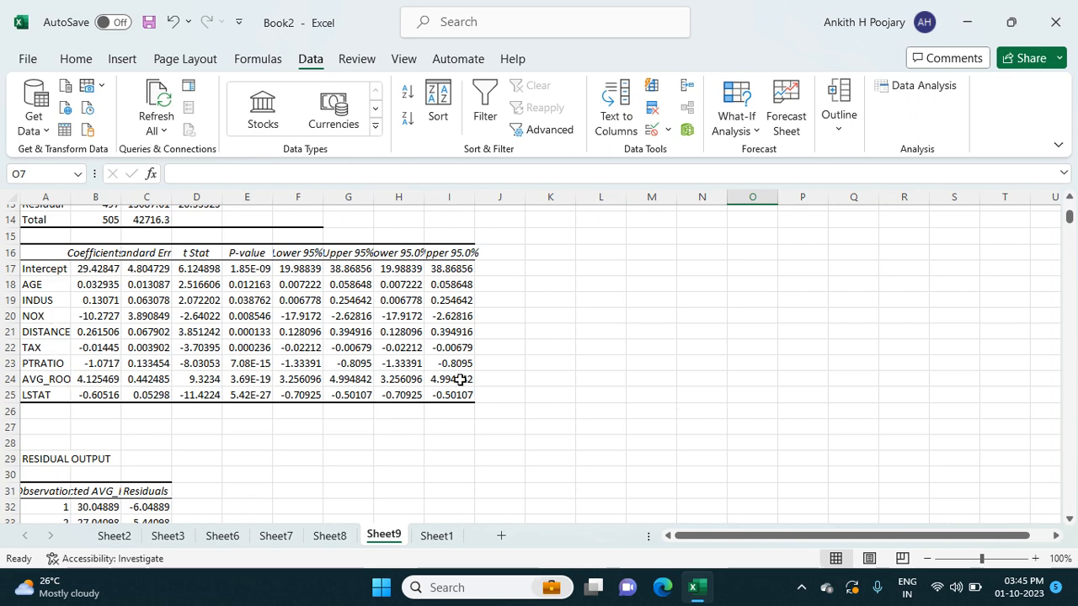
scroll(425, 315, up, 1)
scroll(425, 316, up, 3)
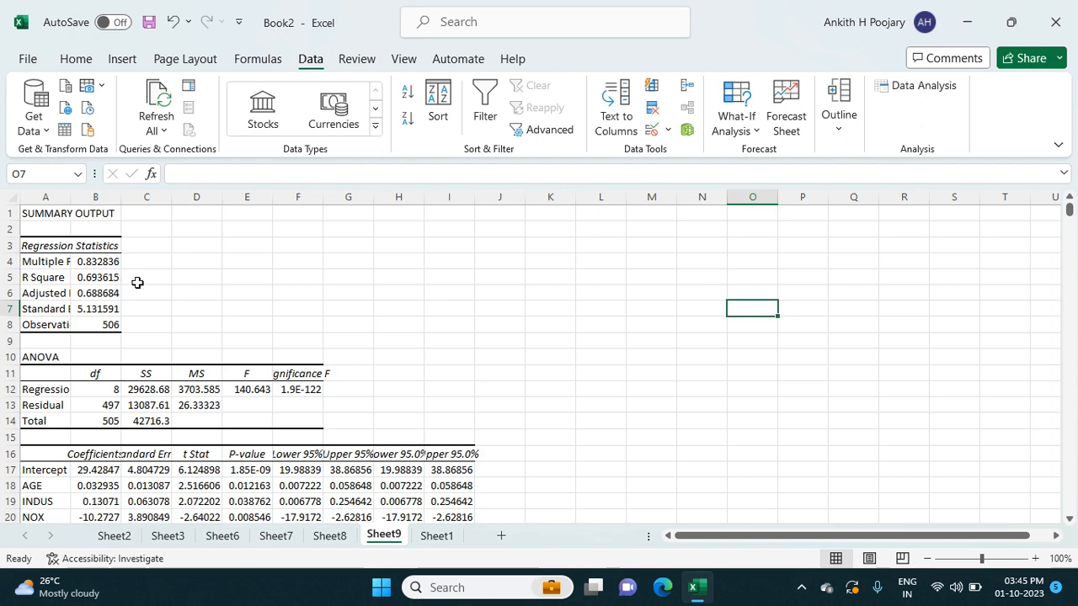
scroll(297, 421, down, 2)
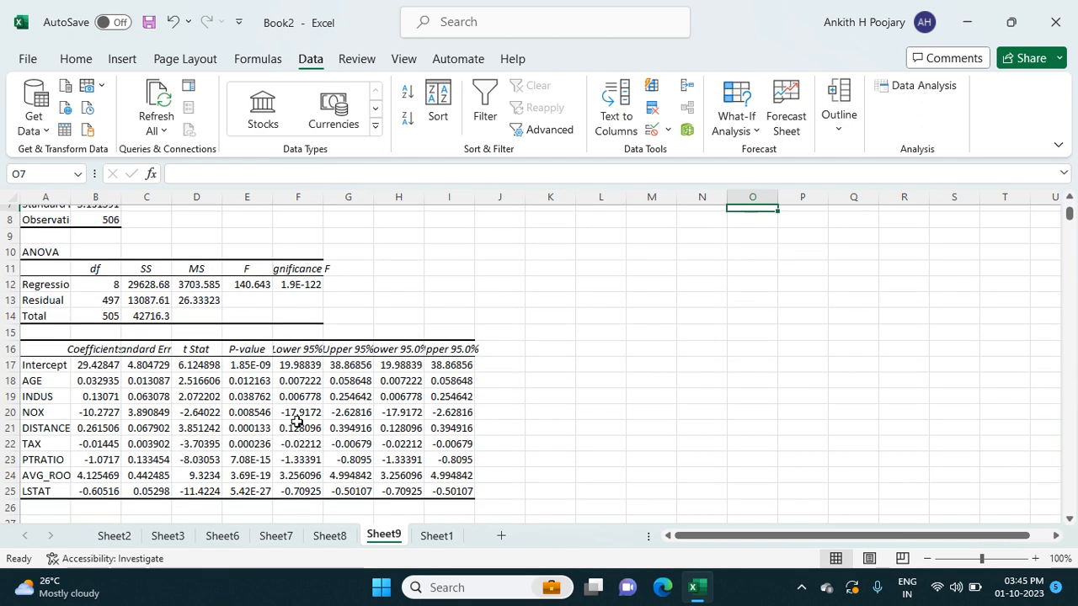
scroll(297, 421, down, 2)
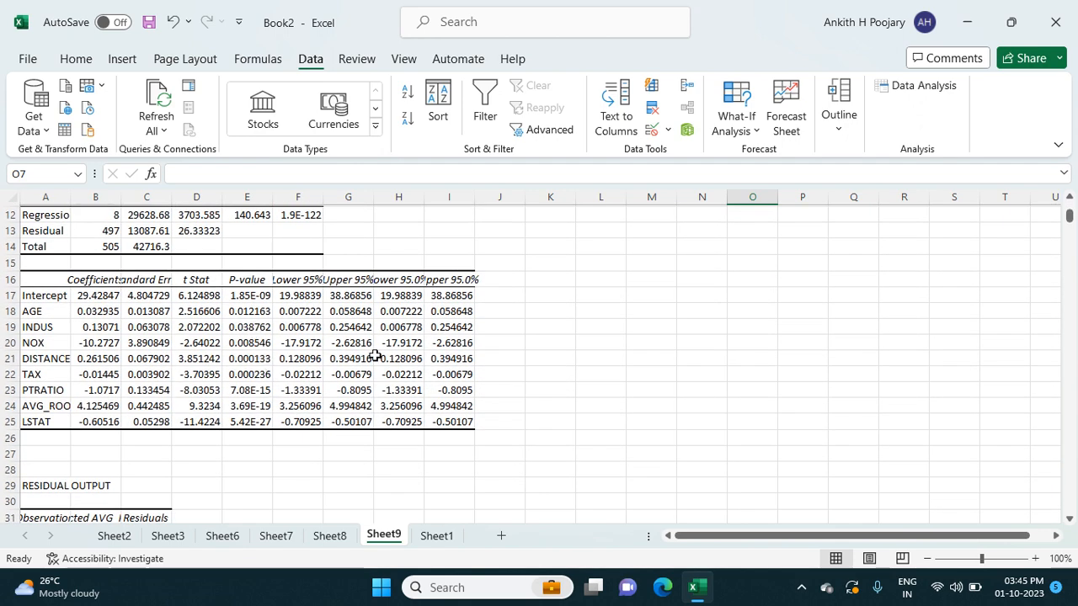
scroll(585, 353, up, 1)
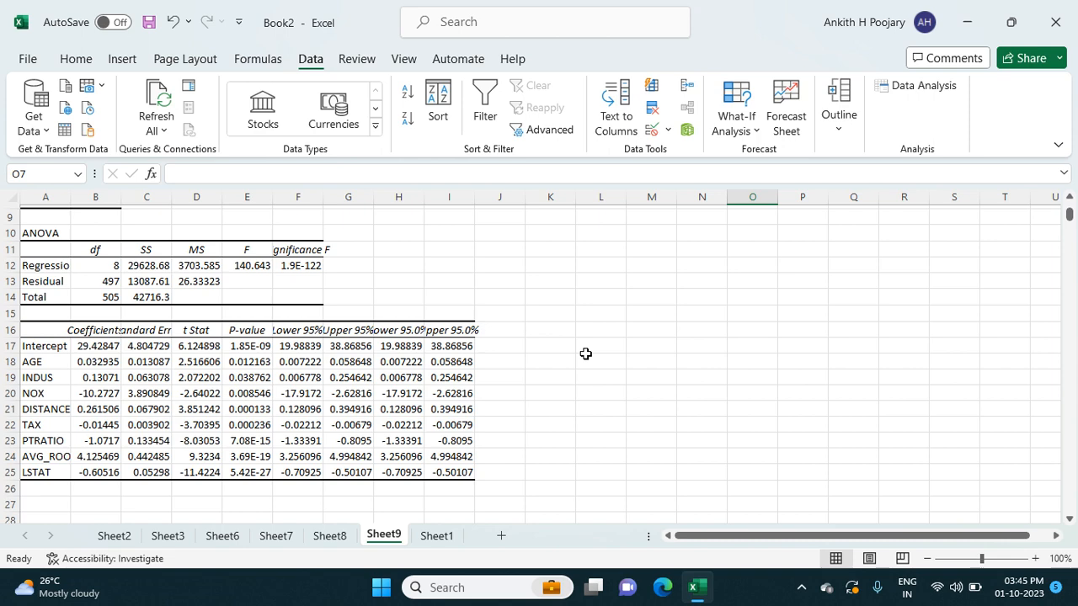
scroll(585, 353, down, 3)
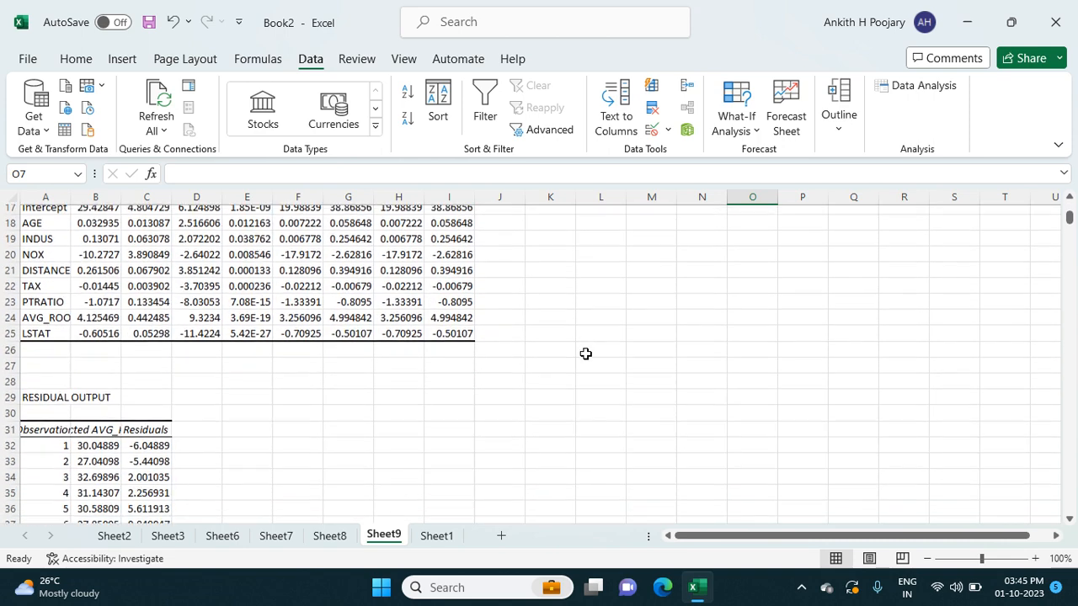
- Square the first residual with =C32^2 in D32 of the residual output and fill the formula down for all observations
scroll(434, 414, down, 2)
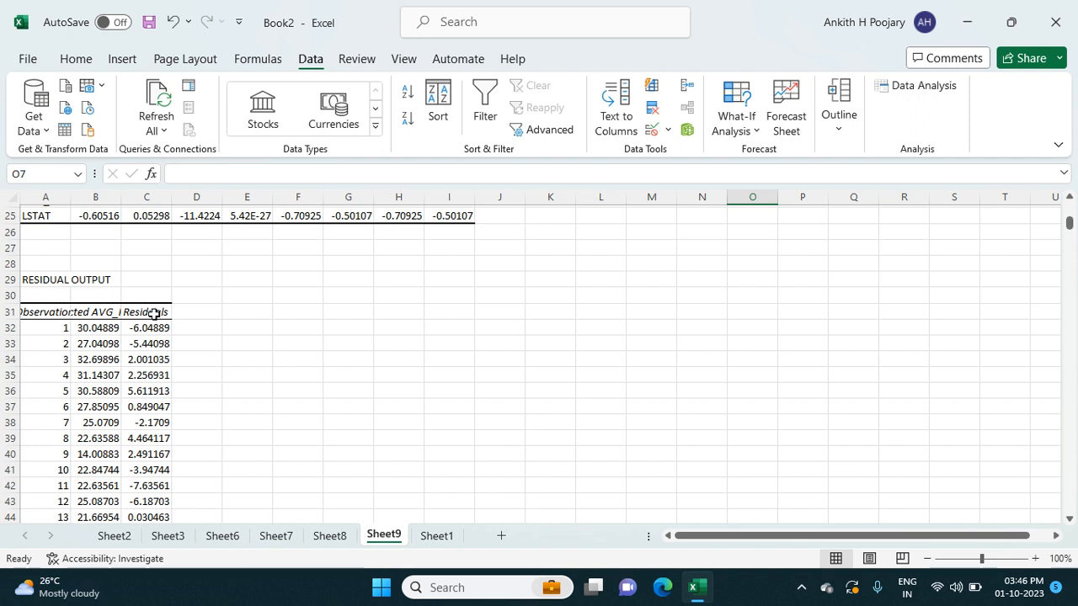
click(207, 315)
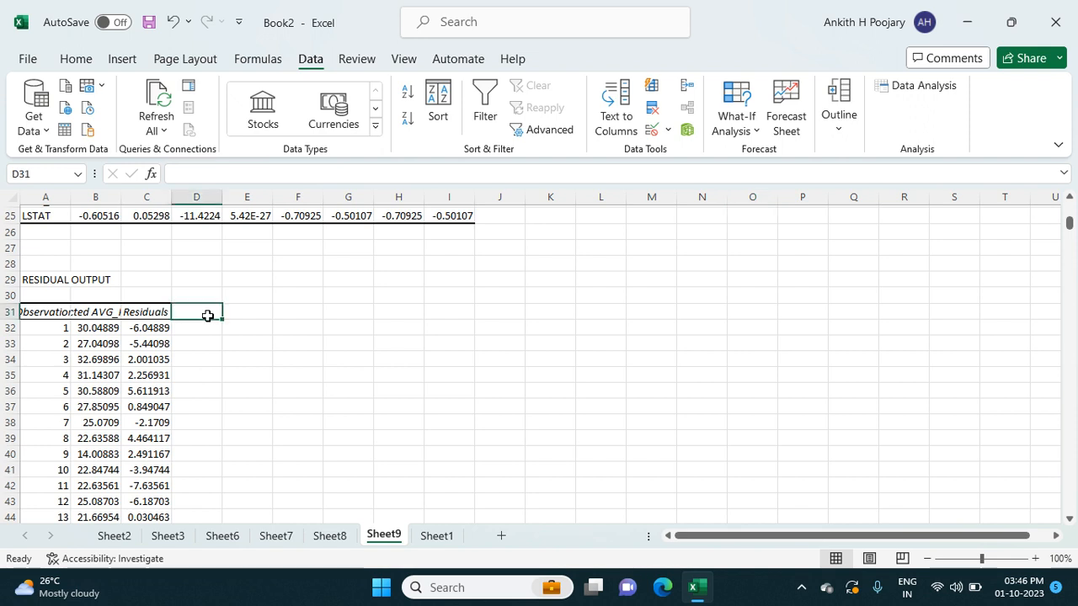
key(Down)
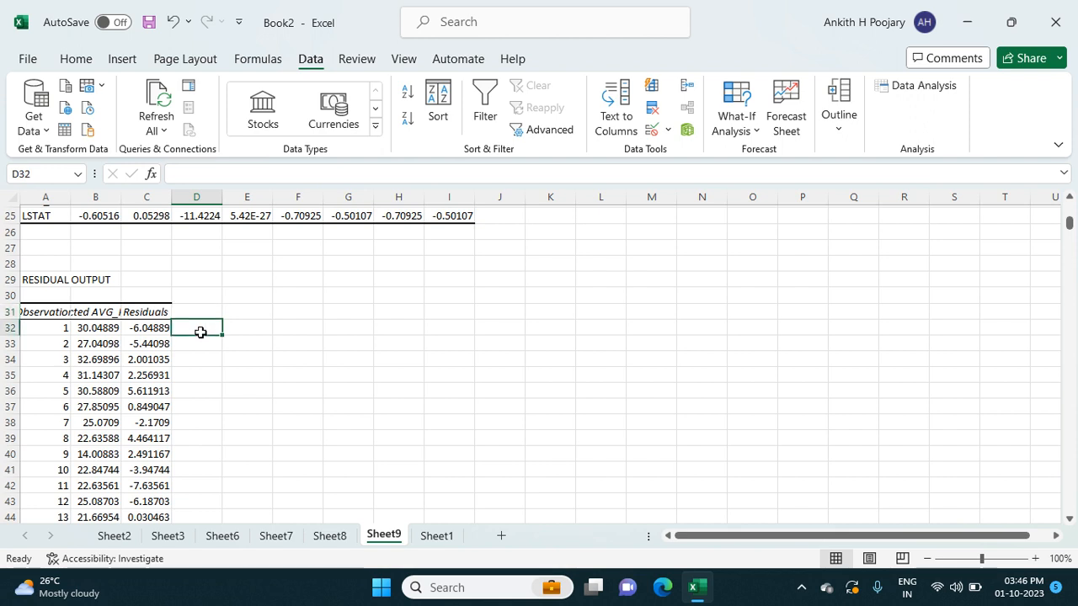
click(201, 312)
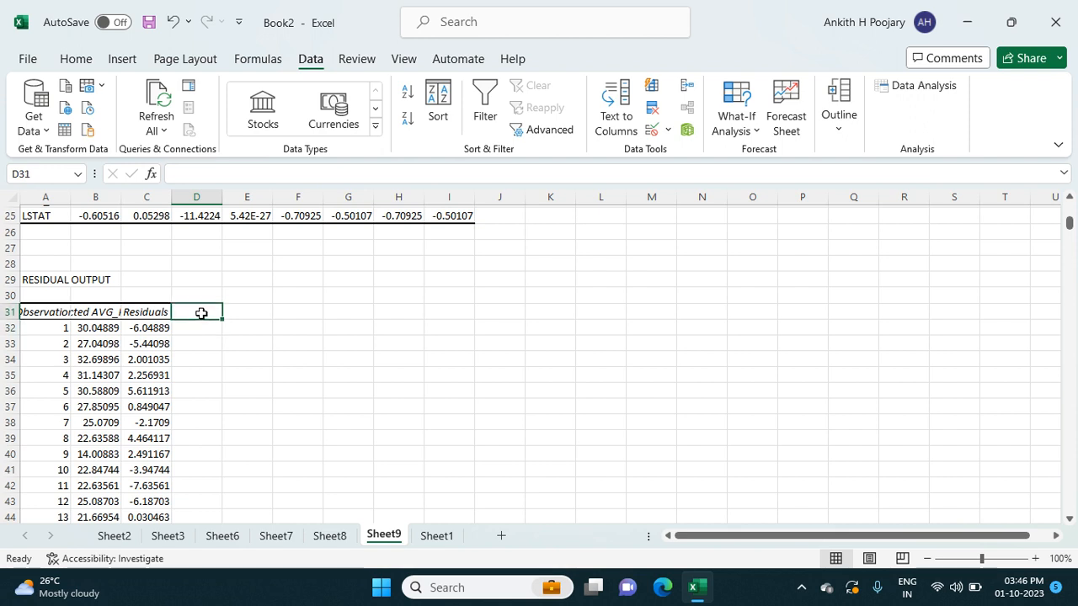
click(190, 327)
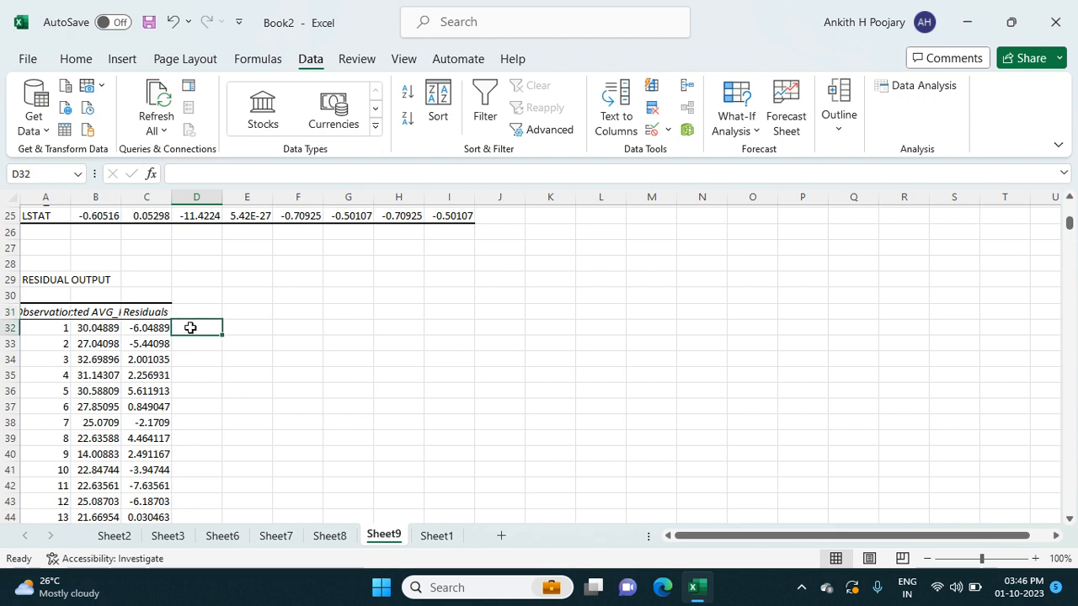
text(=)
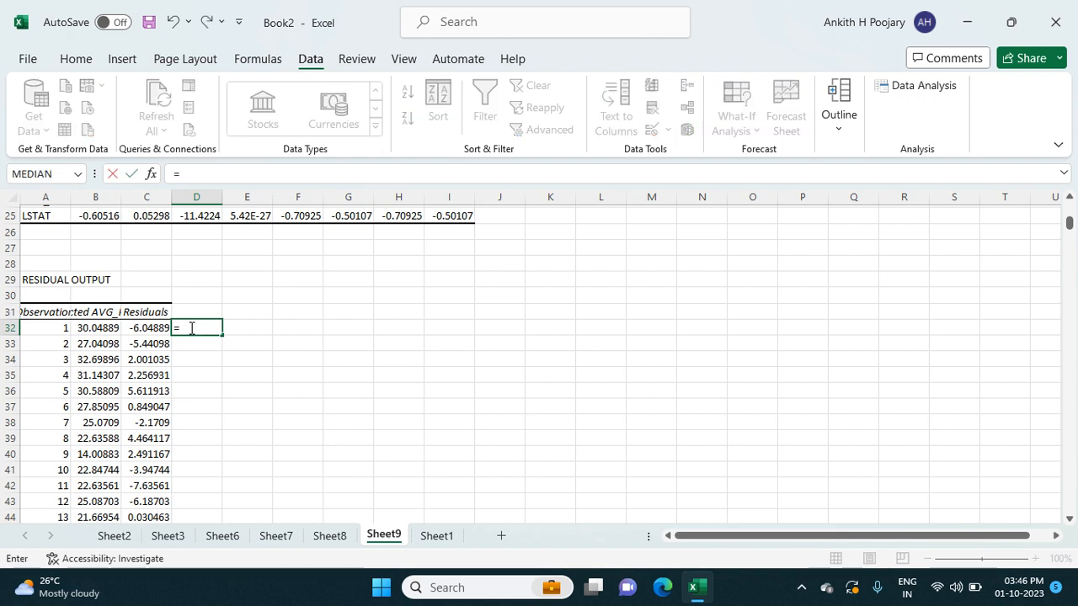
click(149, 327)
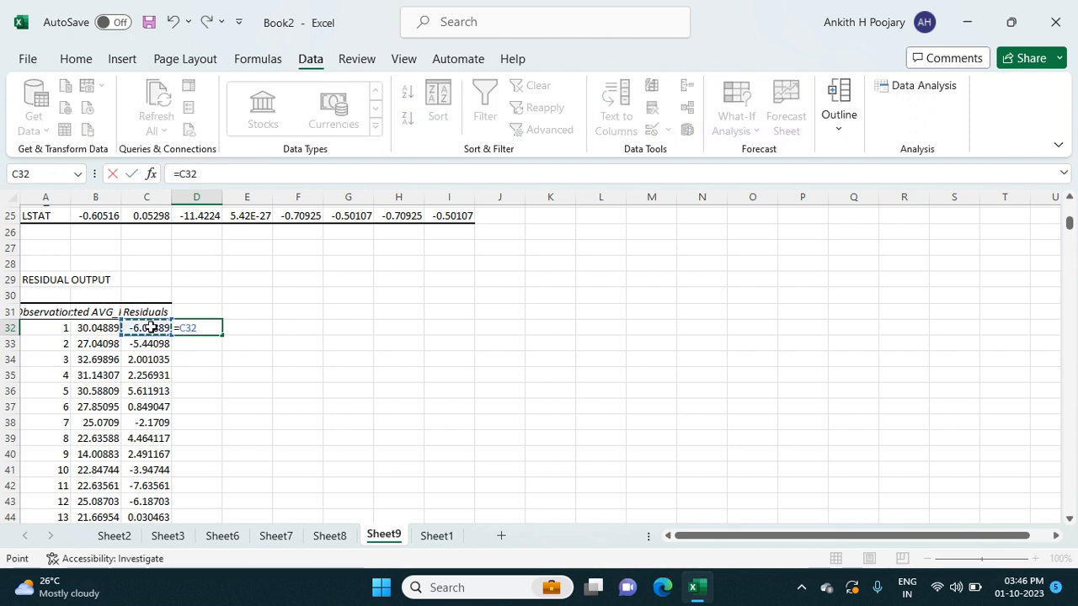
text(^2)
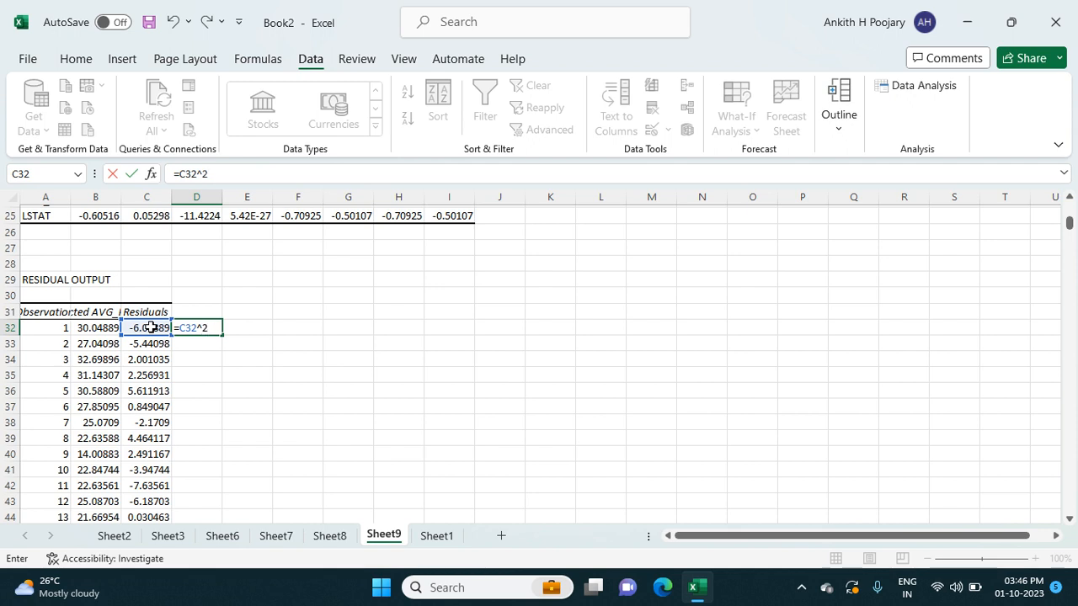
key(Return)
click(214, 327)
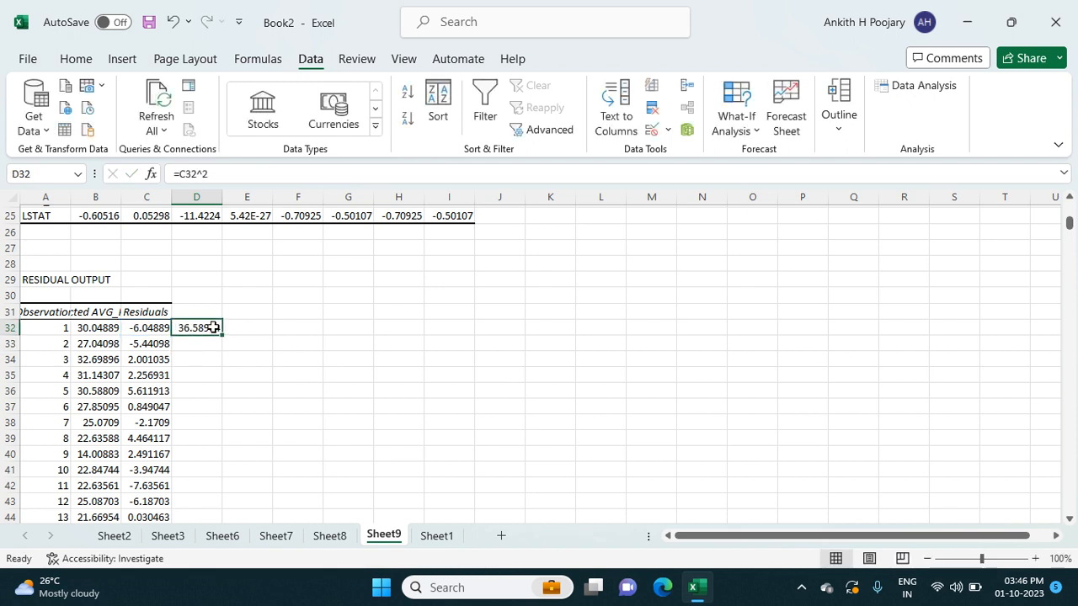
double_click(221, 336)
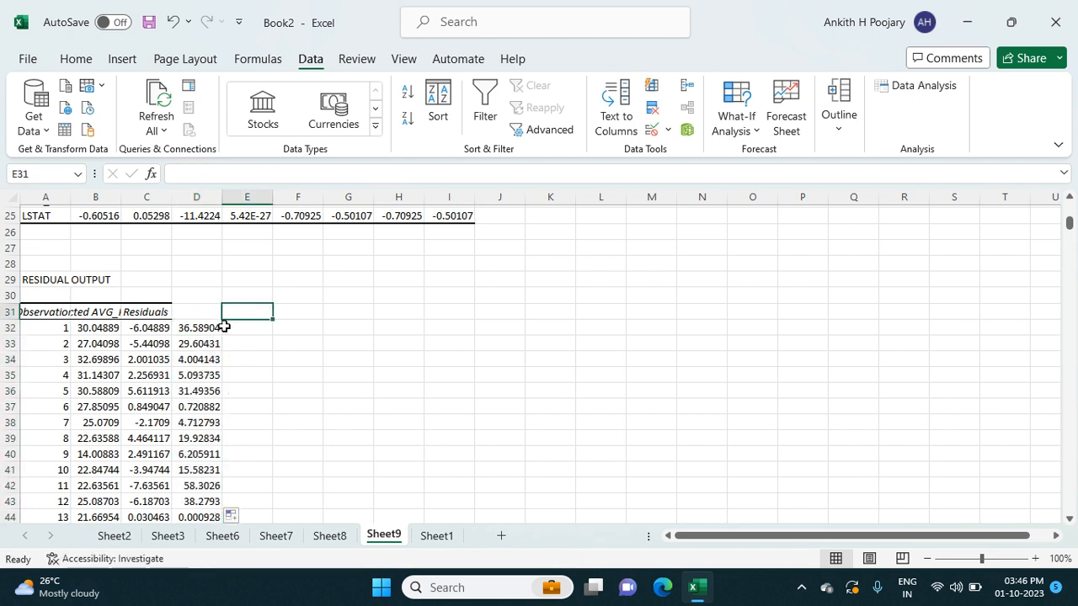
- Label cell E31 "mean" and calculate the mean of the squared residuals in E32 with =AVERAGE(D32:D537)
text(mean)
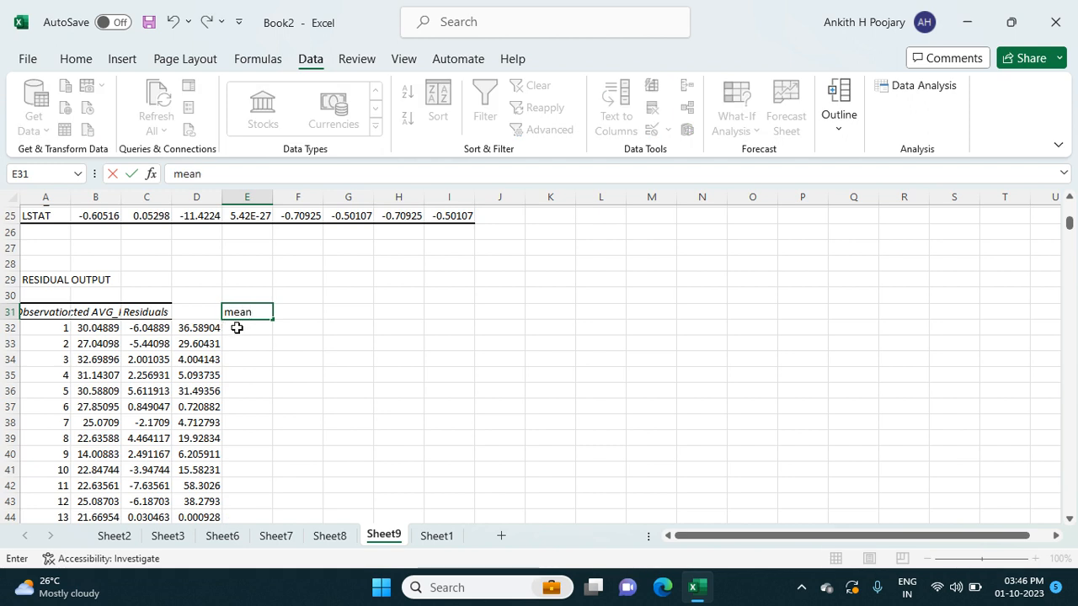
click(237, 327)
text(=)
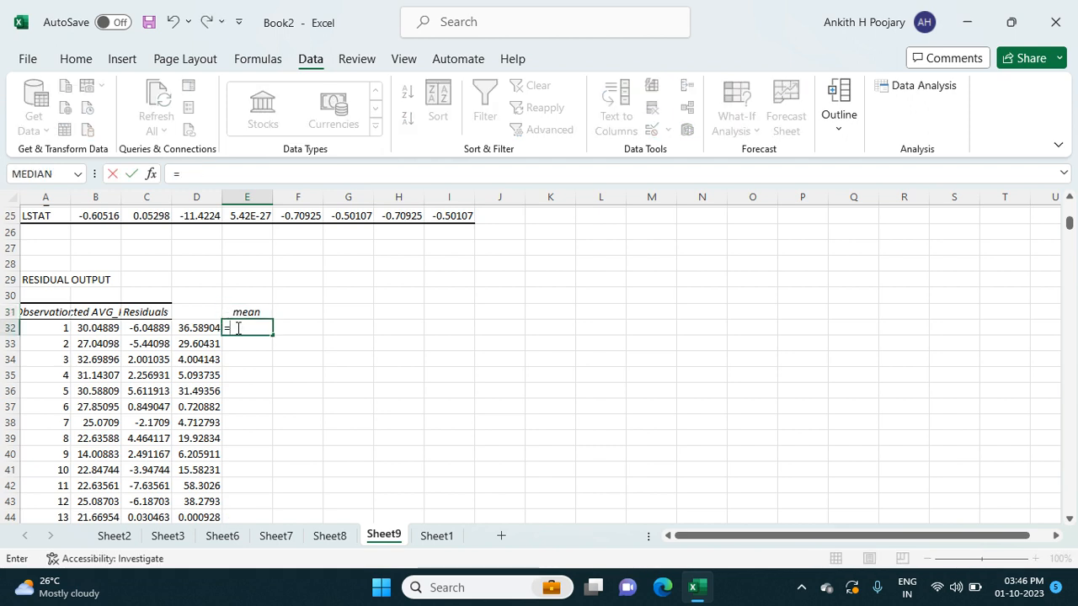
text(average)
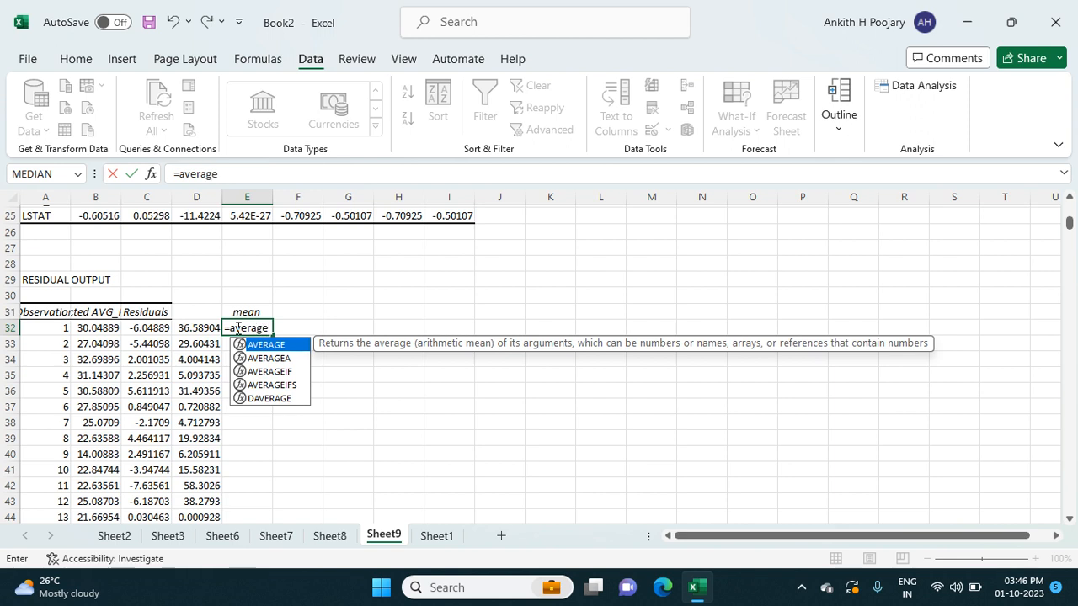
text(()
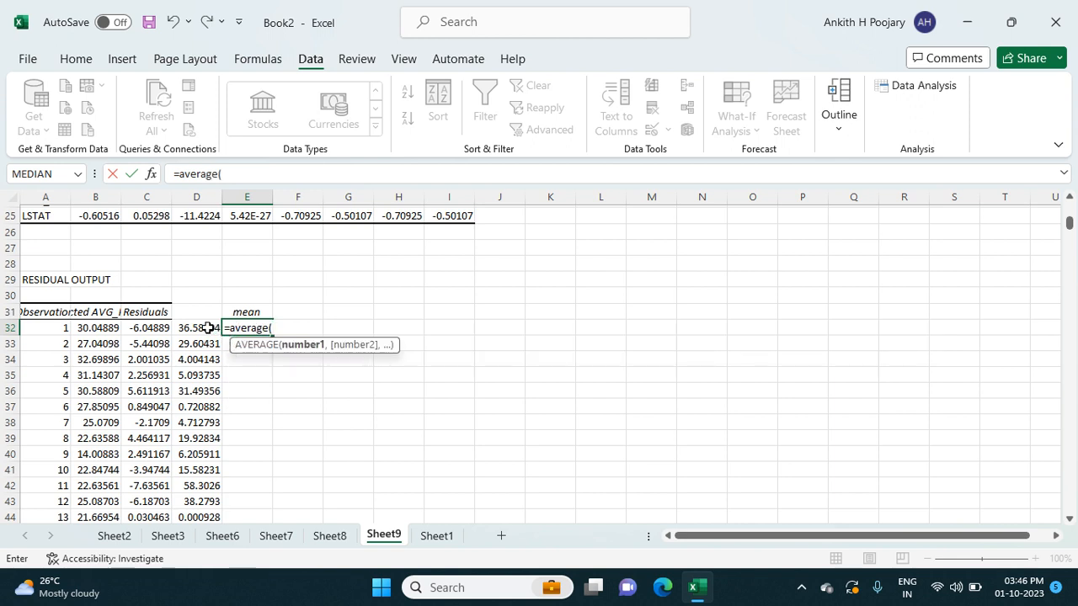
click(207, 328)
key(ctrl+shift+Down)
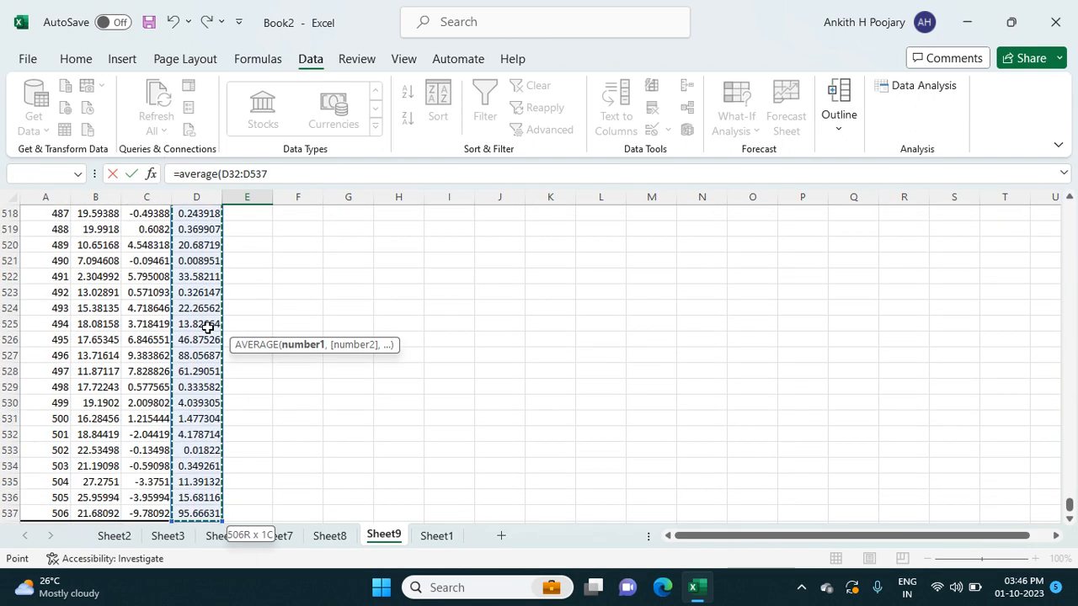
key(Return)
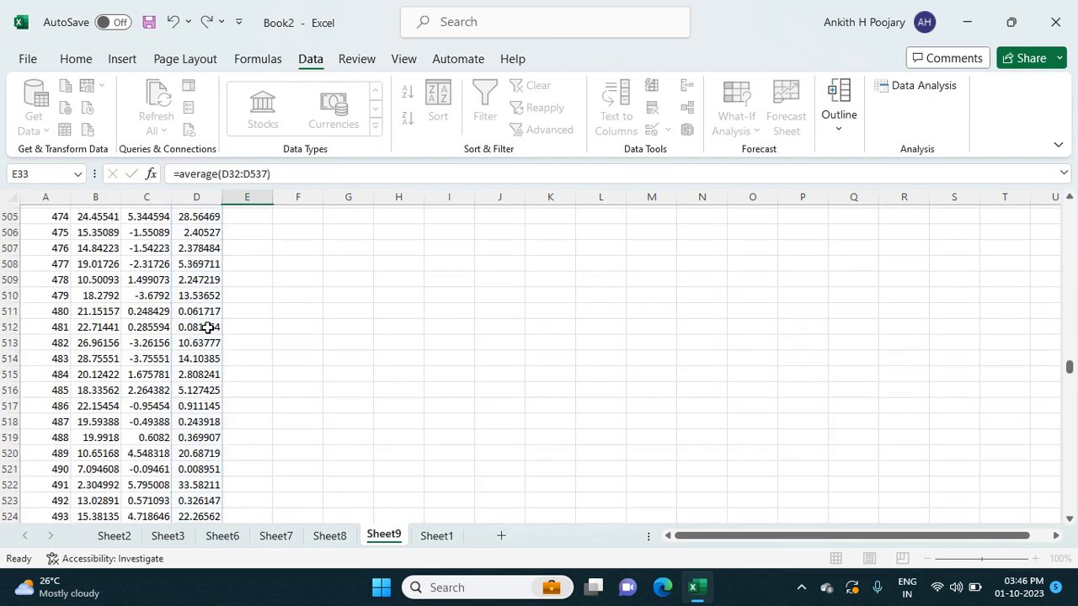
- Label cell F31, beside the "mean" heading of the residual output, as "RMSE"
scroll(345, 320, up, 1)
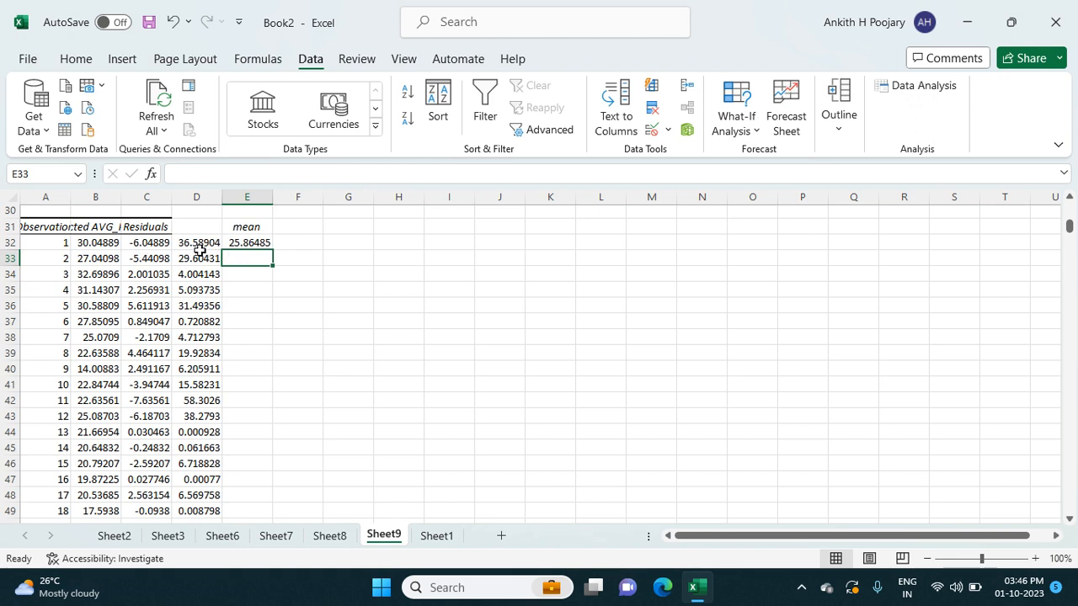
click(286, 230)
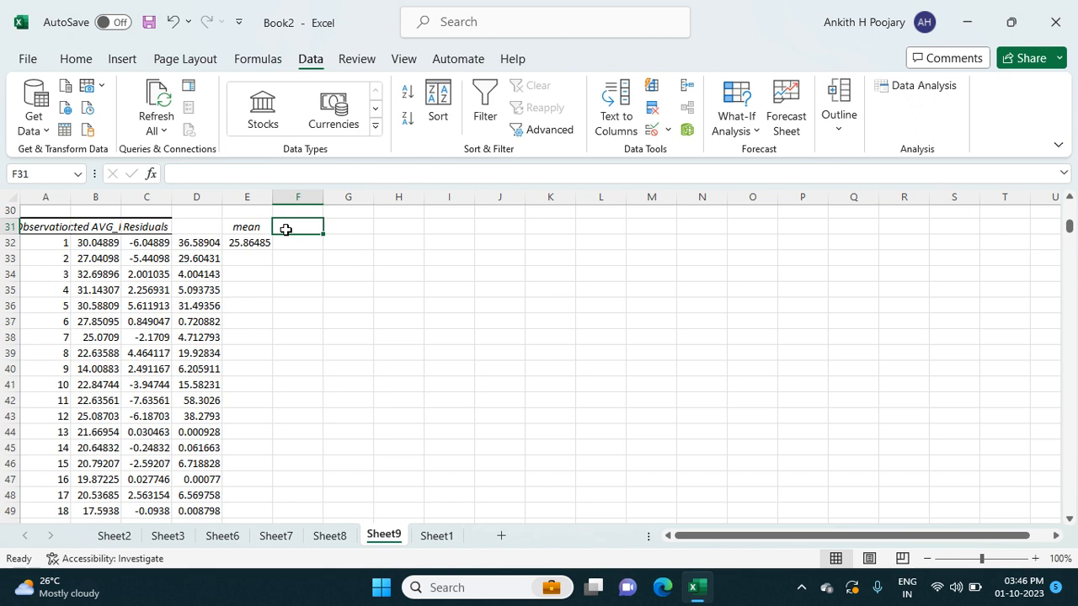
text(r)
key(BackSpace)
text(R)
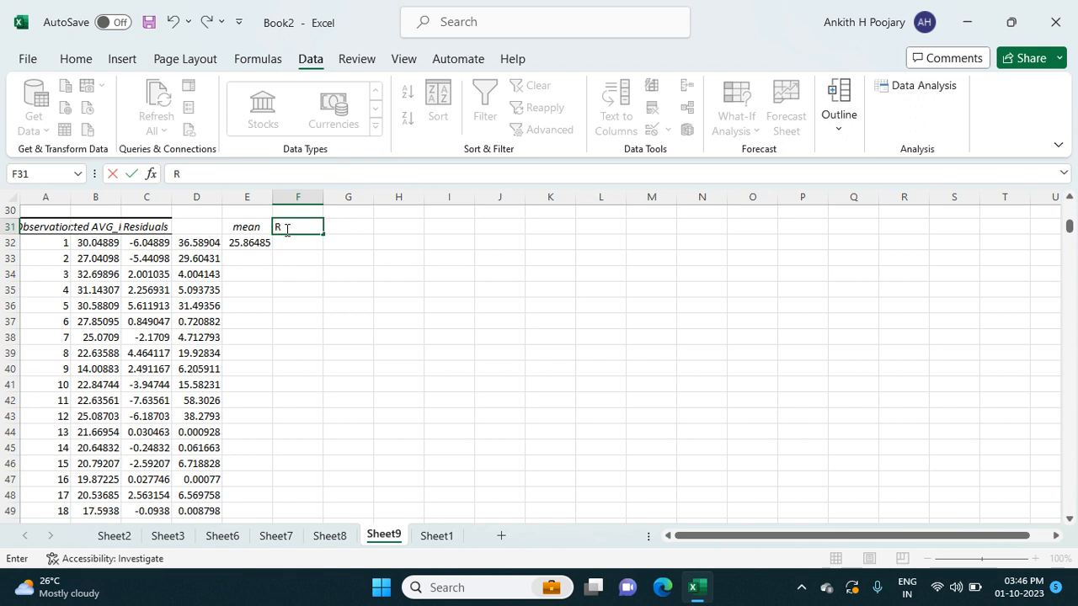
text(MSE)
- Calculate the RMSE in F32 as the square root of the mean squared residual with =SQRT(E32)
click(298, 242)
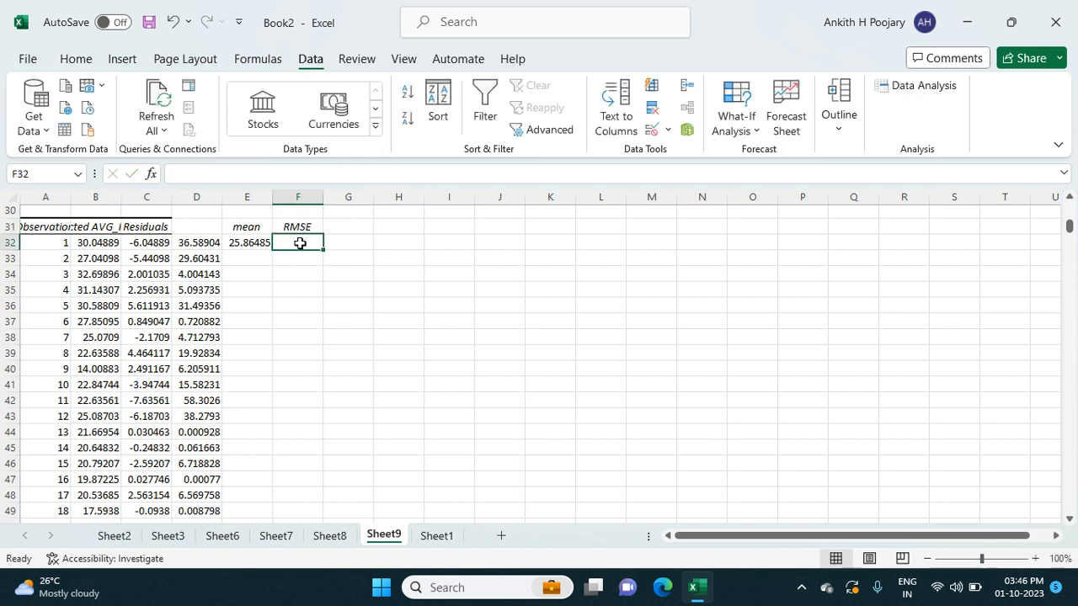
text(=)
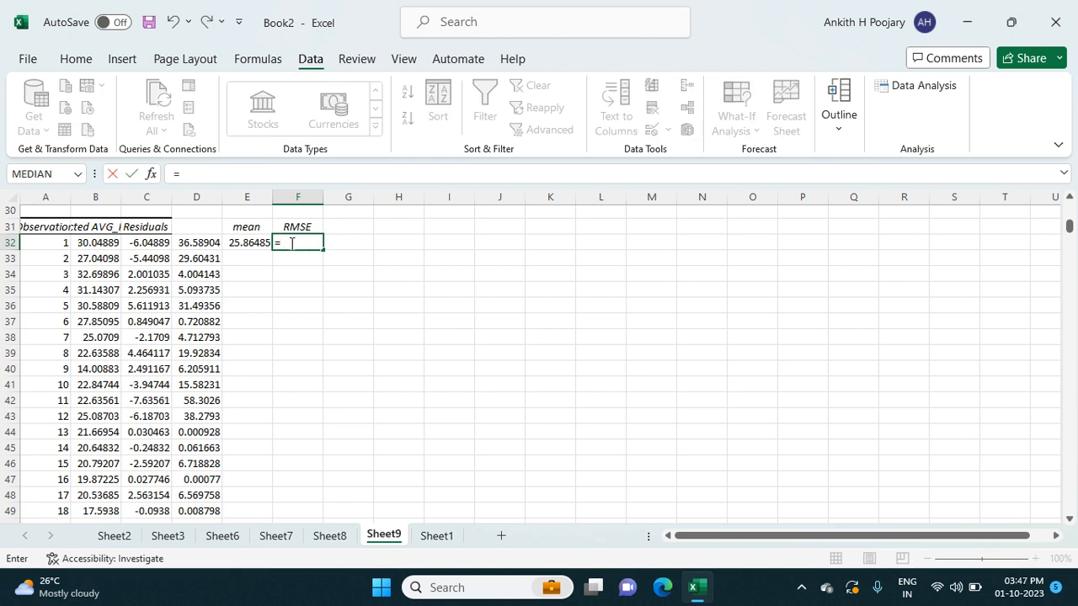
text(sq)
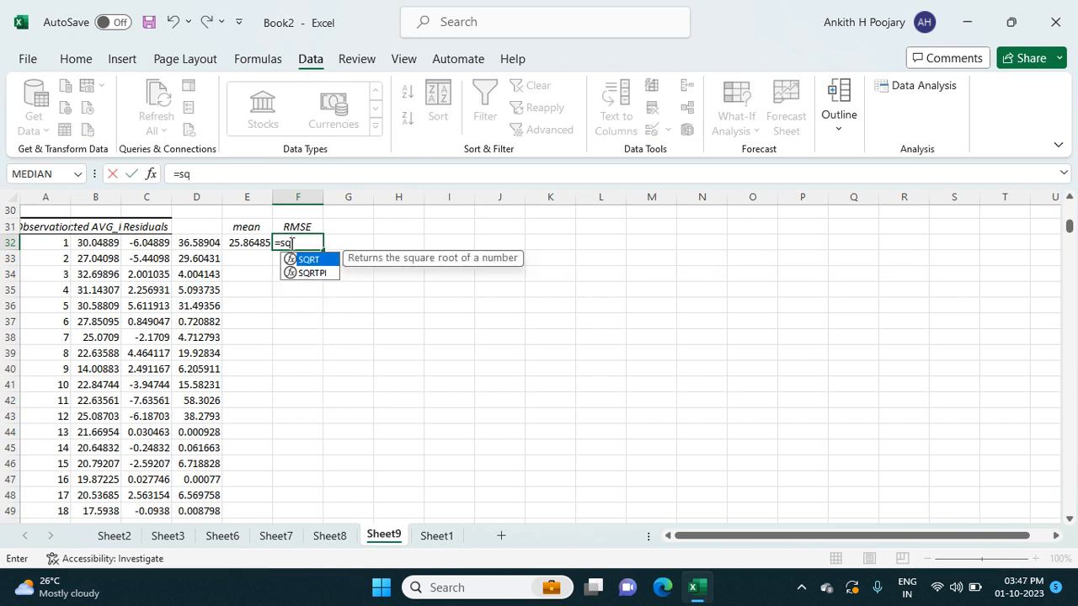
key(Tab)
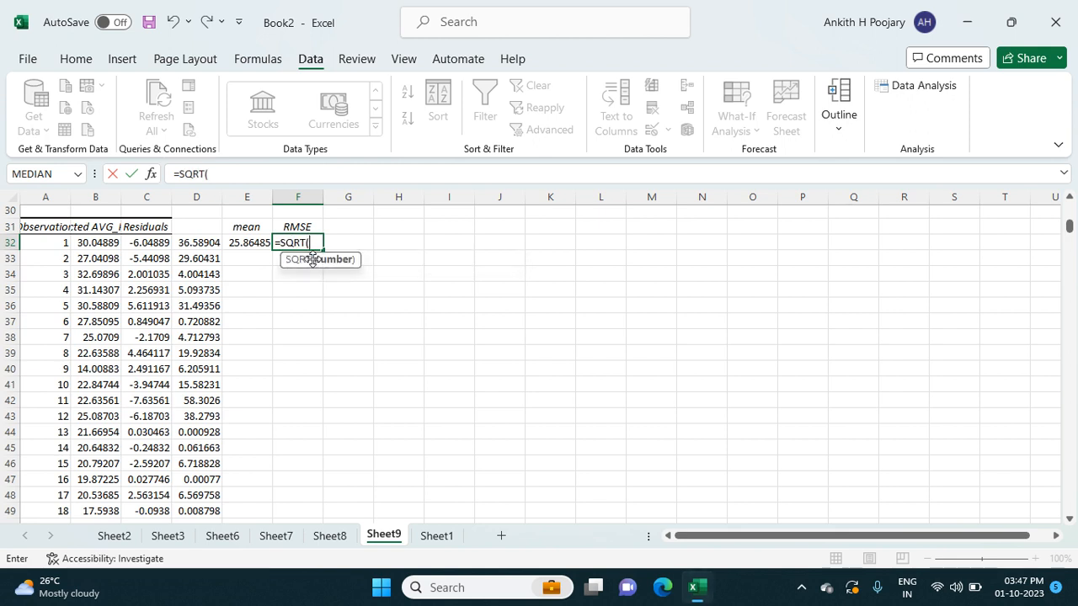
click(246, 245)
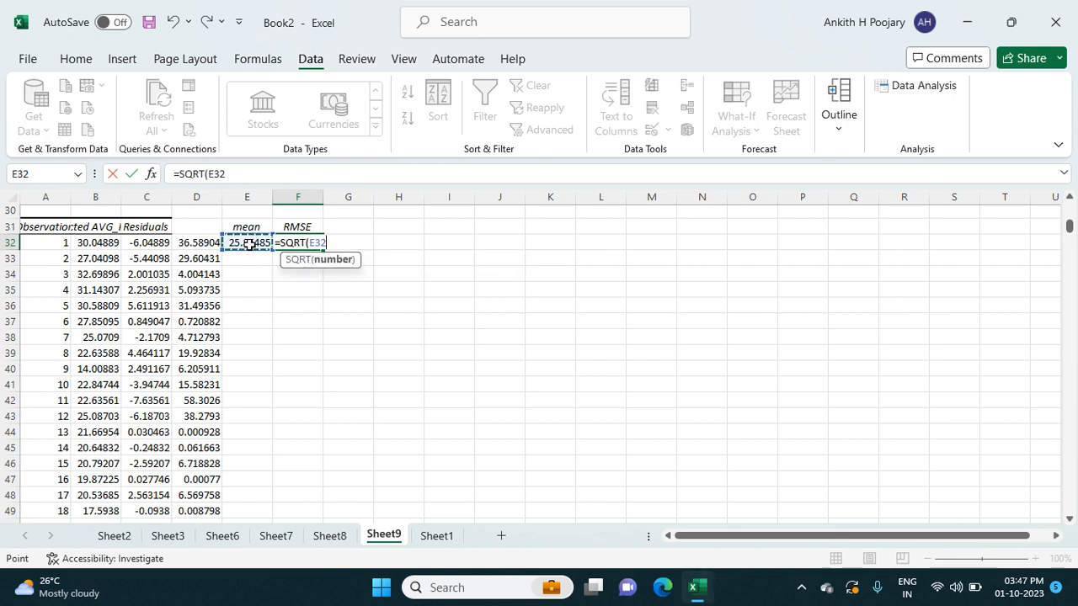
text())
key(Return)
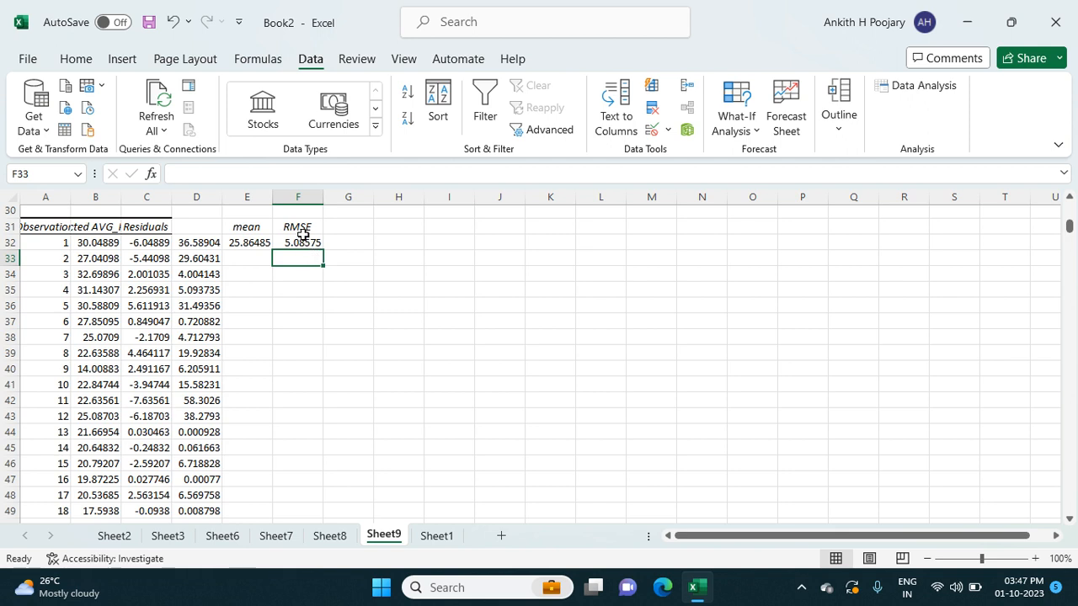
- Label cell G31, beside the RMSE heading, as "Y actual"
scroll(302, 236, up, 1)
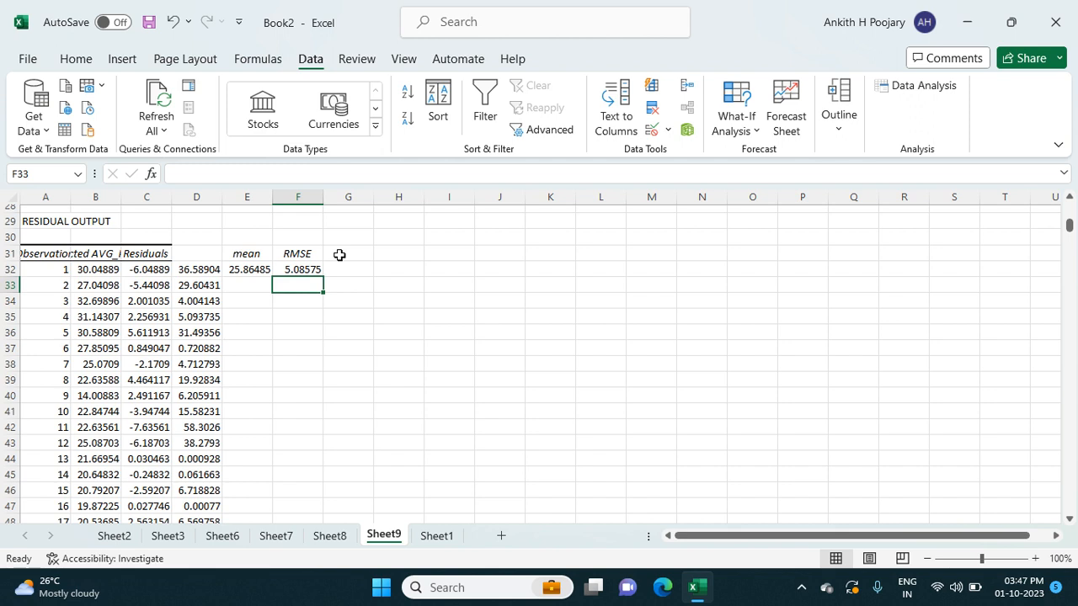
text(Y)
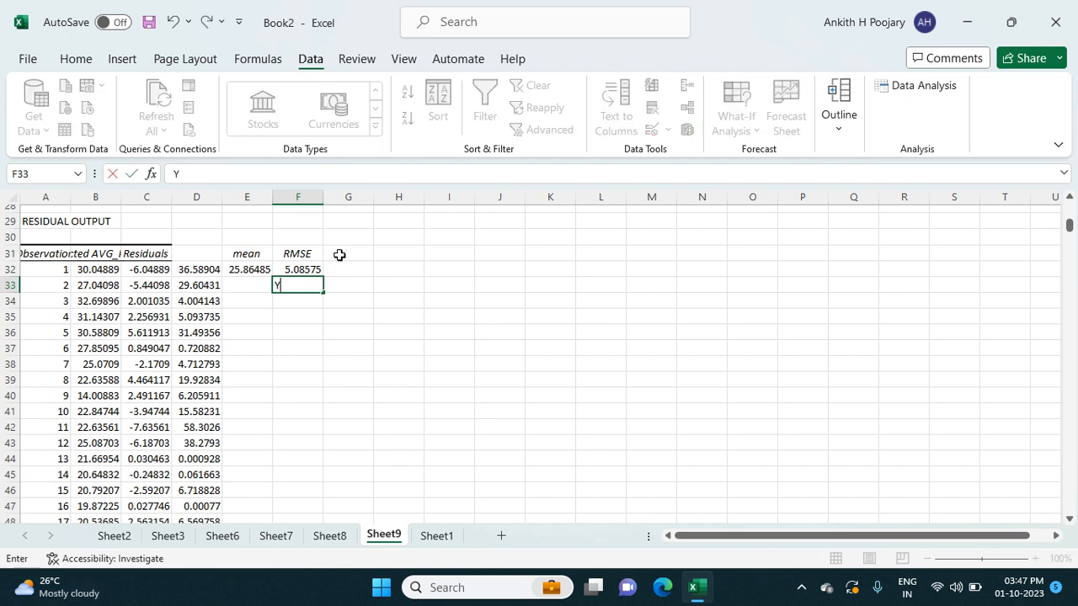
click(340, 254)
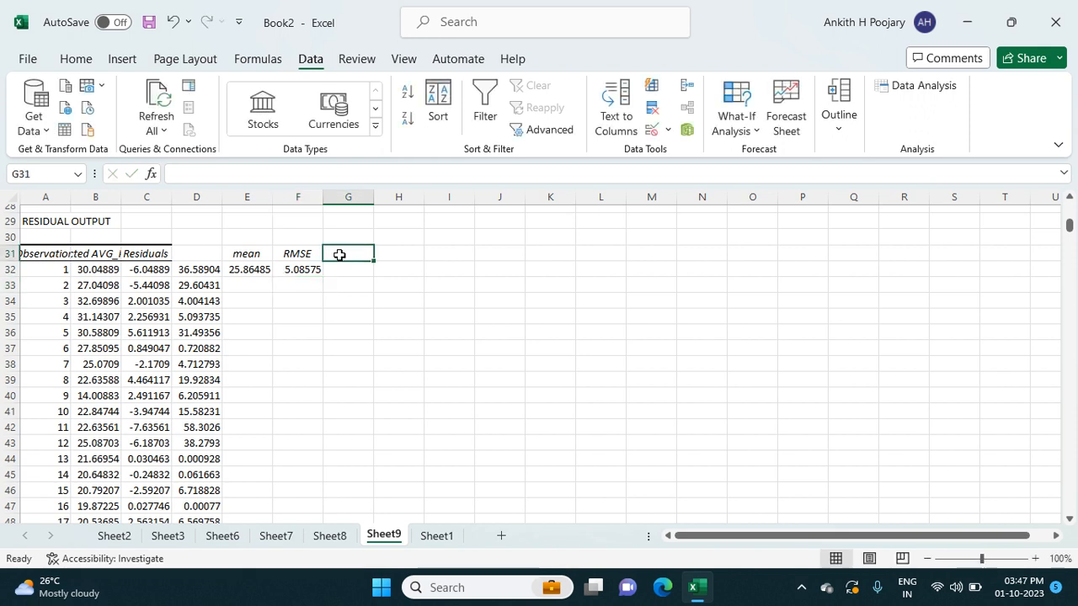
text(Y actual)
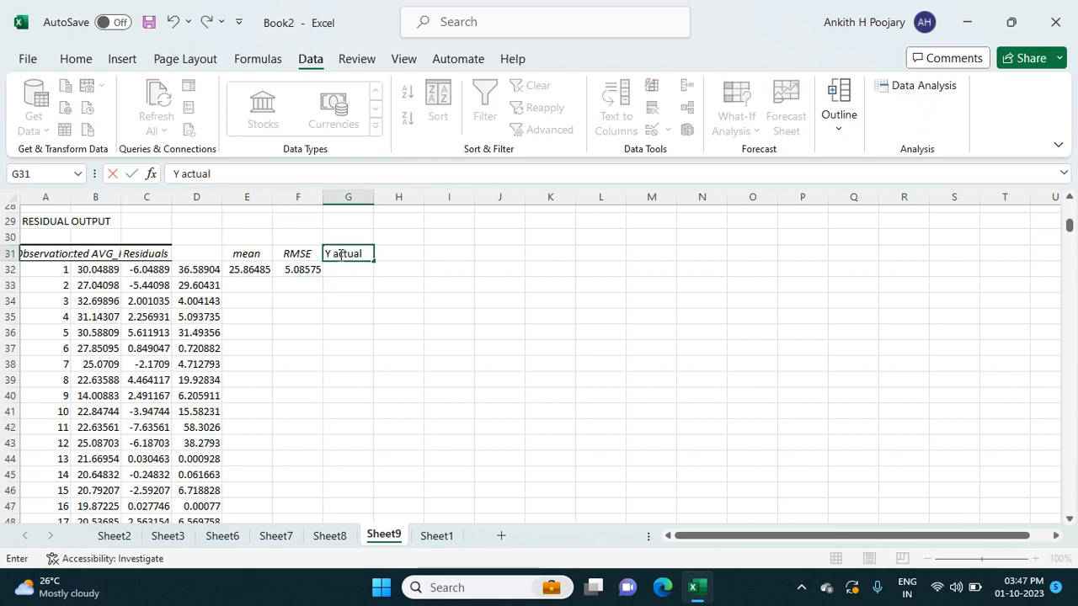
- Calculate the average of the AVG_PRICE column in cell L2 of Sheet1 with =AVERAGE(I2:I507)
click(429, 536)
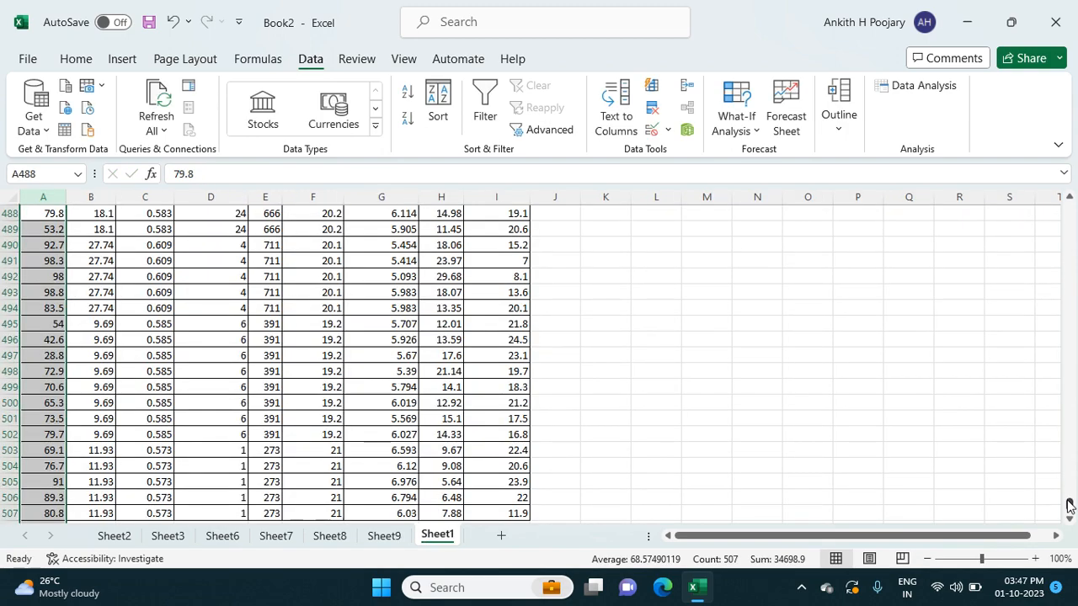
drag(1068, 503, 1065, 205)
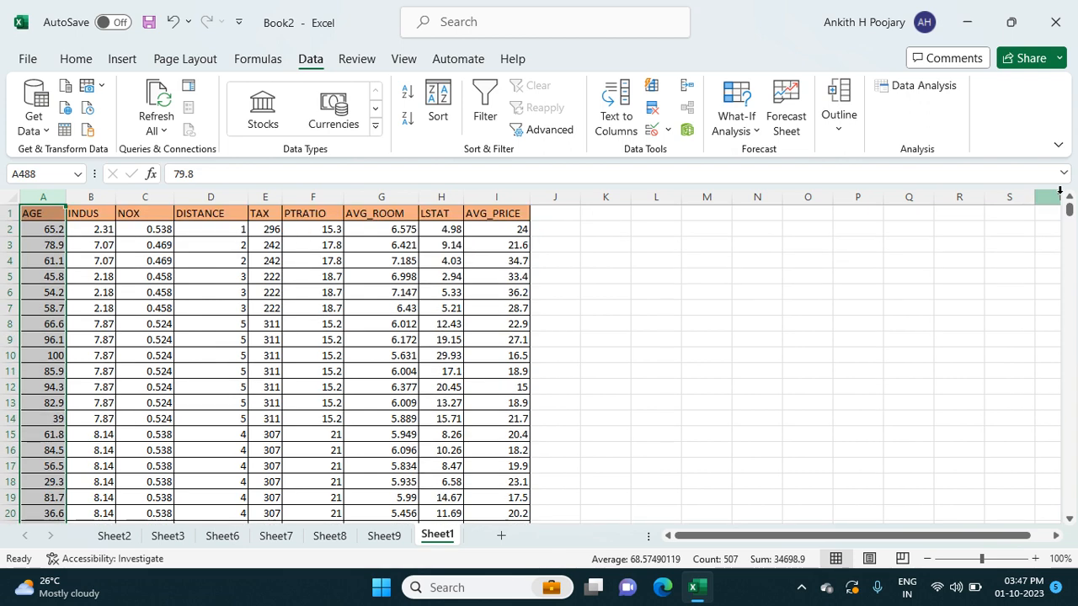
click(642, 274)
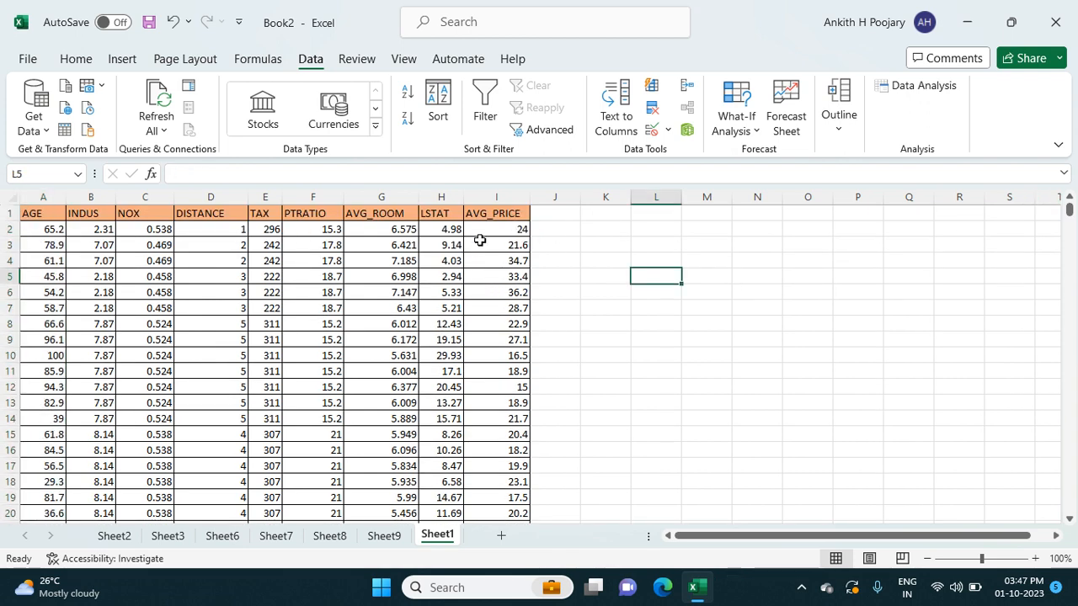
click(635, 231)
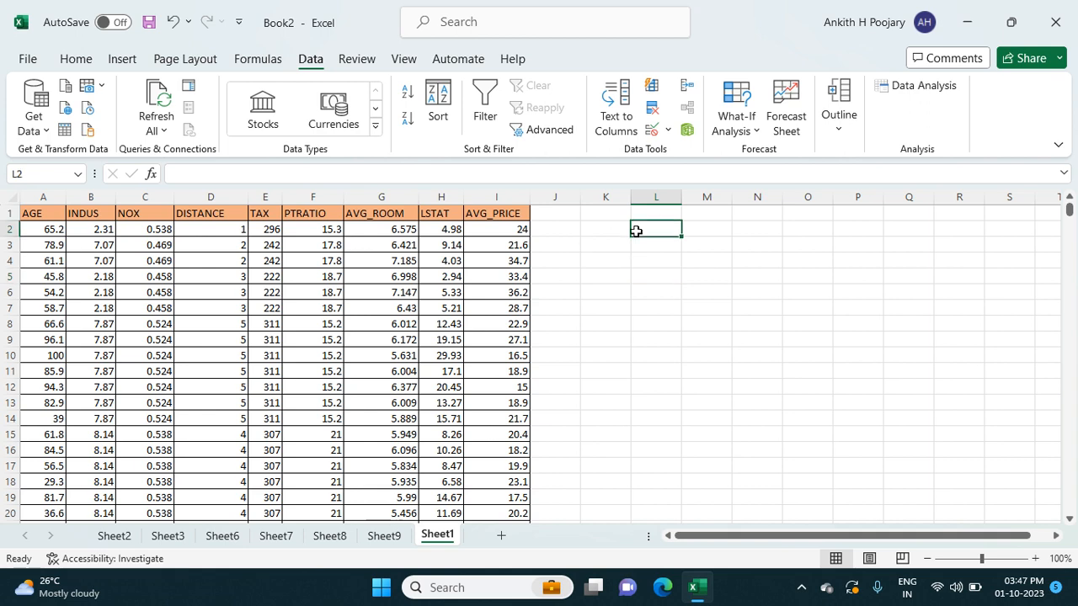
text(=)
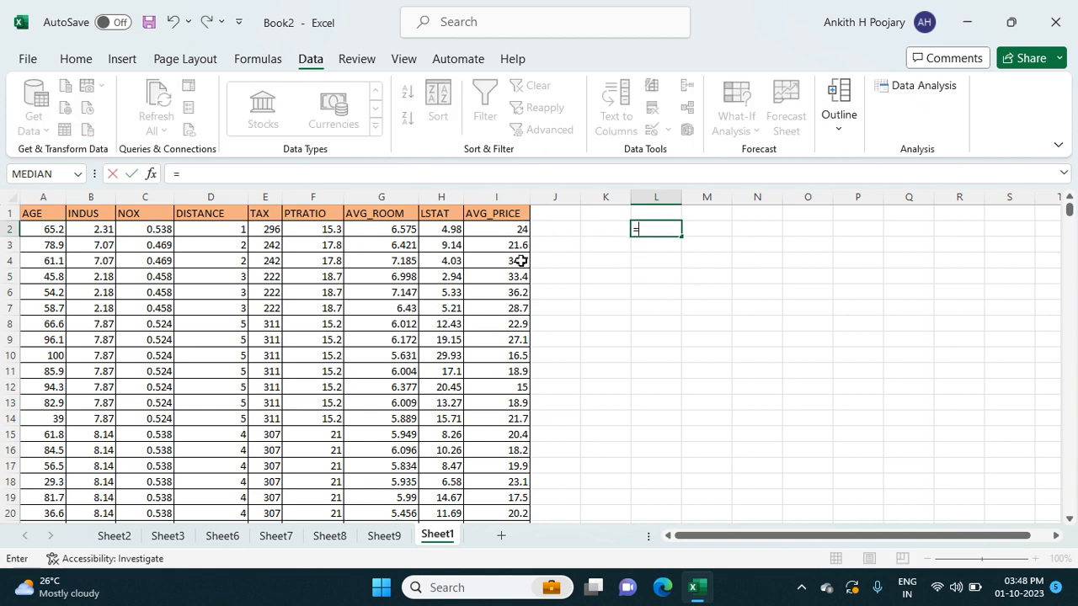
text(aver)
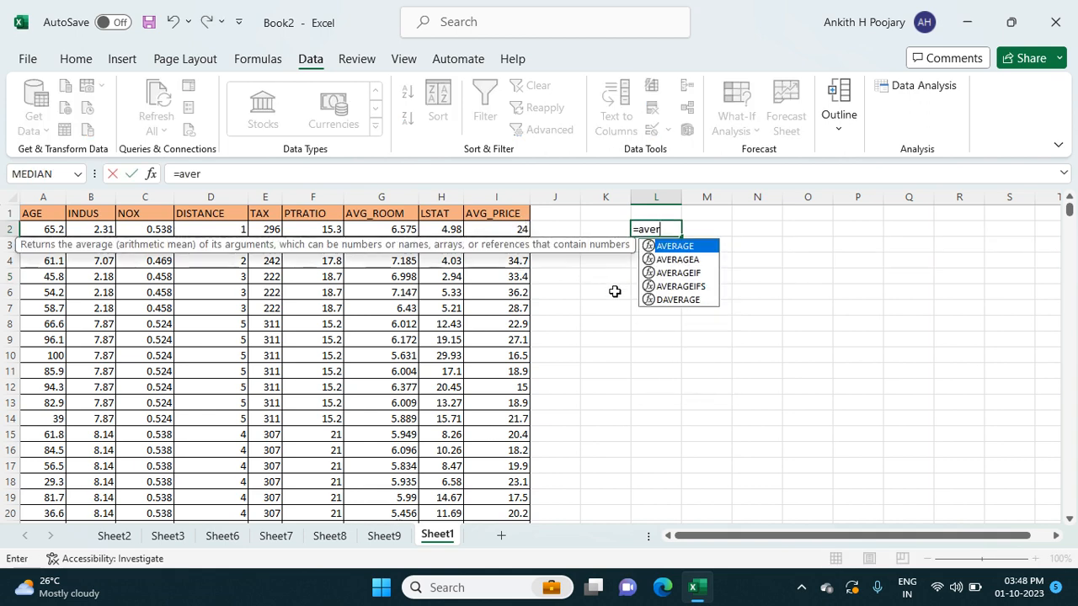
text(ahe)
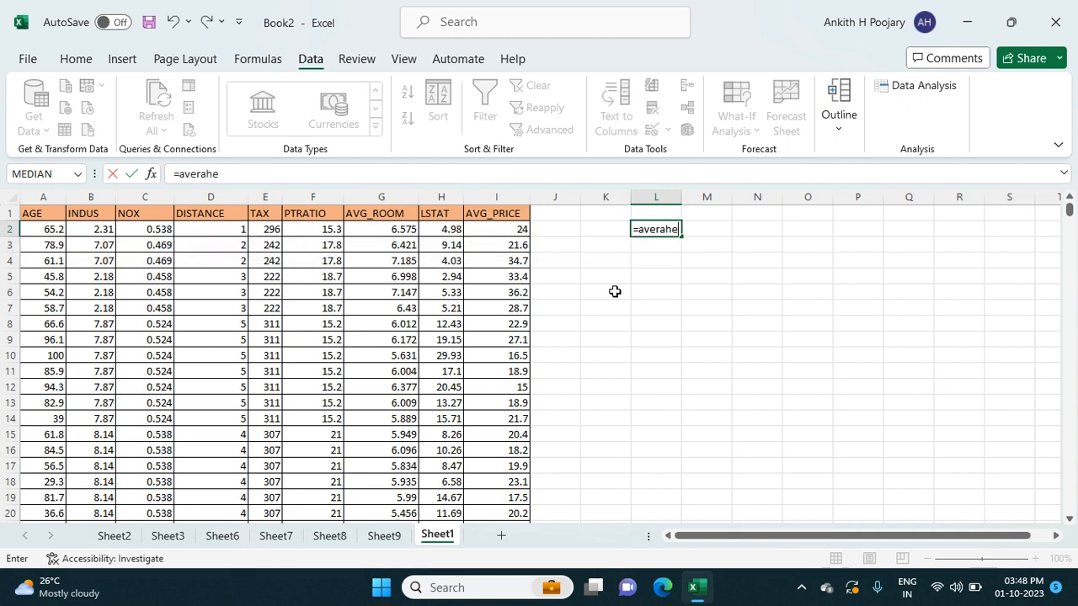
key(BackSpace)
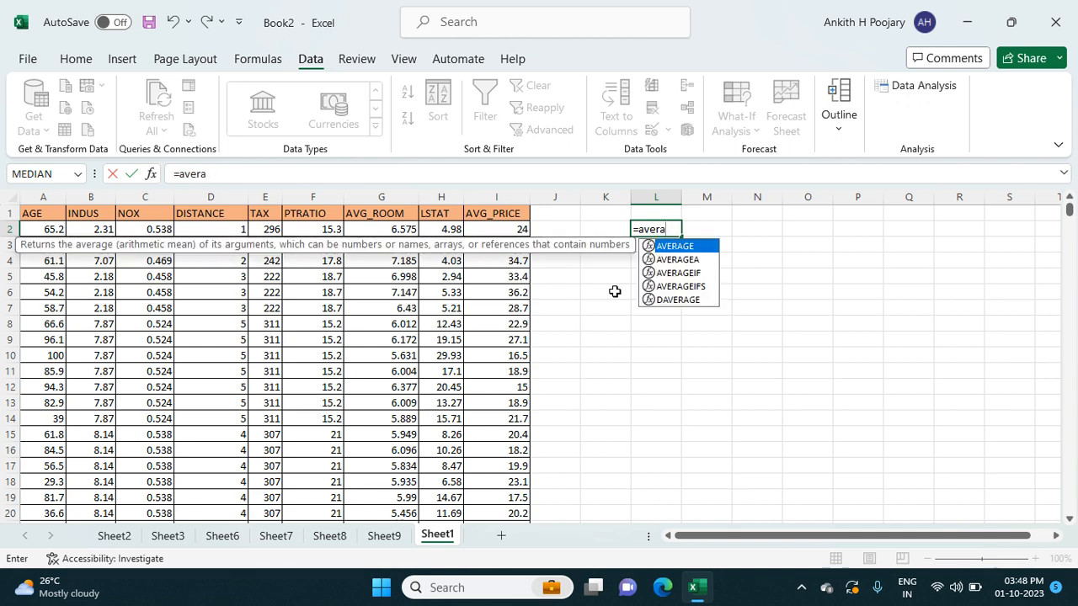
double_click(683, 246)
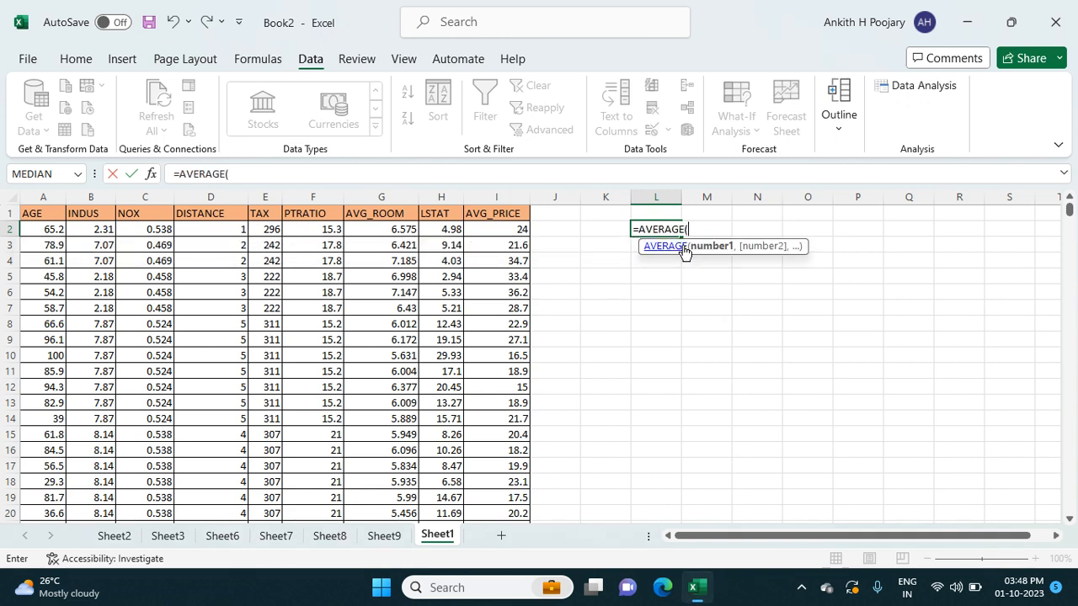
click(520, 227)
key(ctrl+shift+Down)
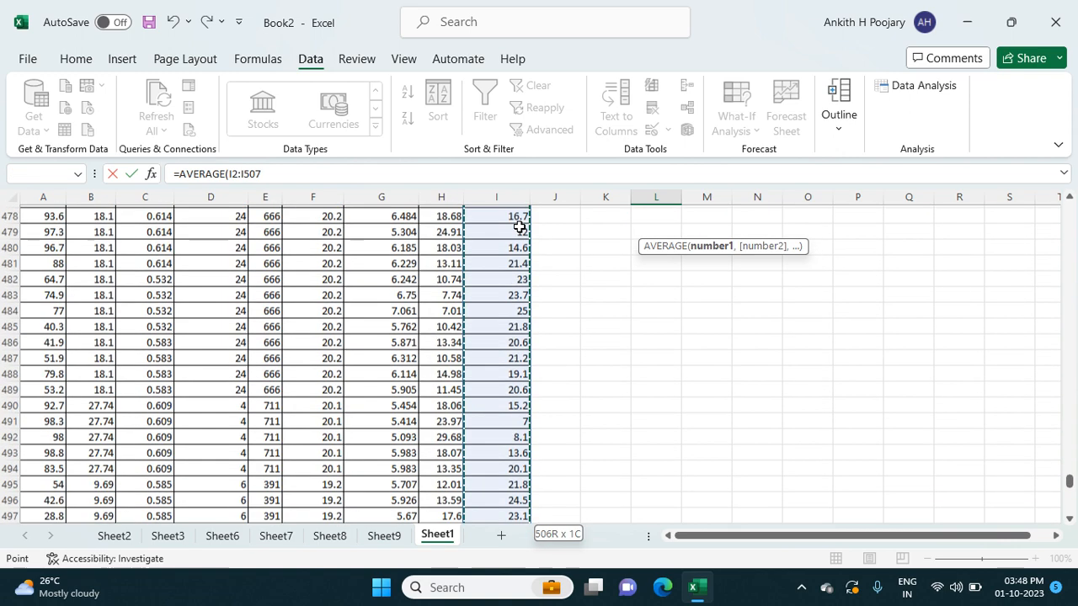
key(Return)
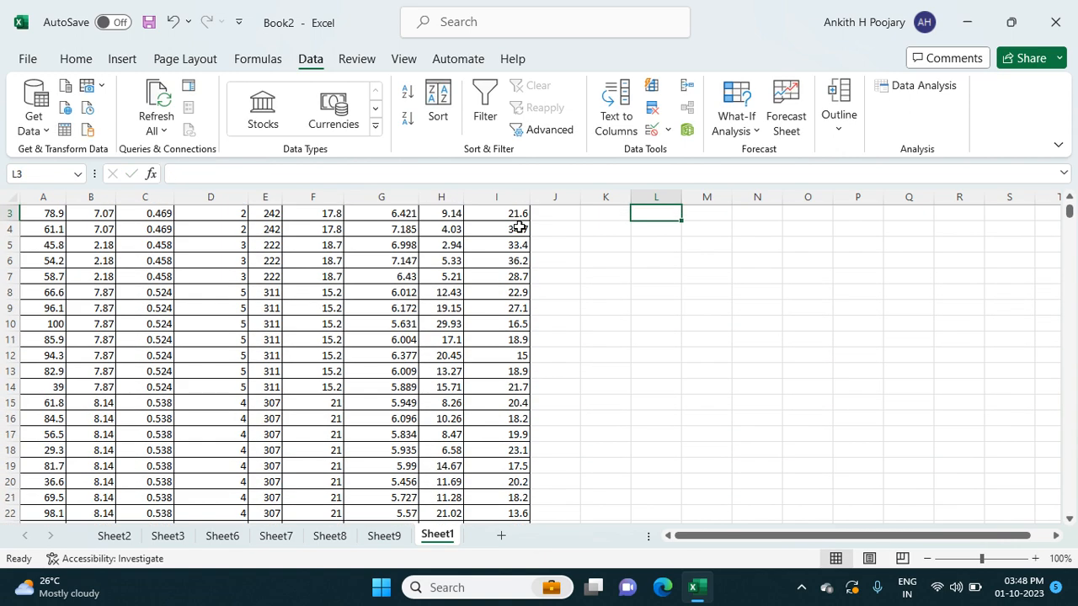
- Copy the average price from L2 of Sheet1 into G32 of Sheet9, under "Y actual", as values only
click(645, 228)
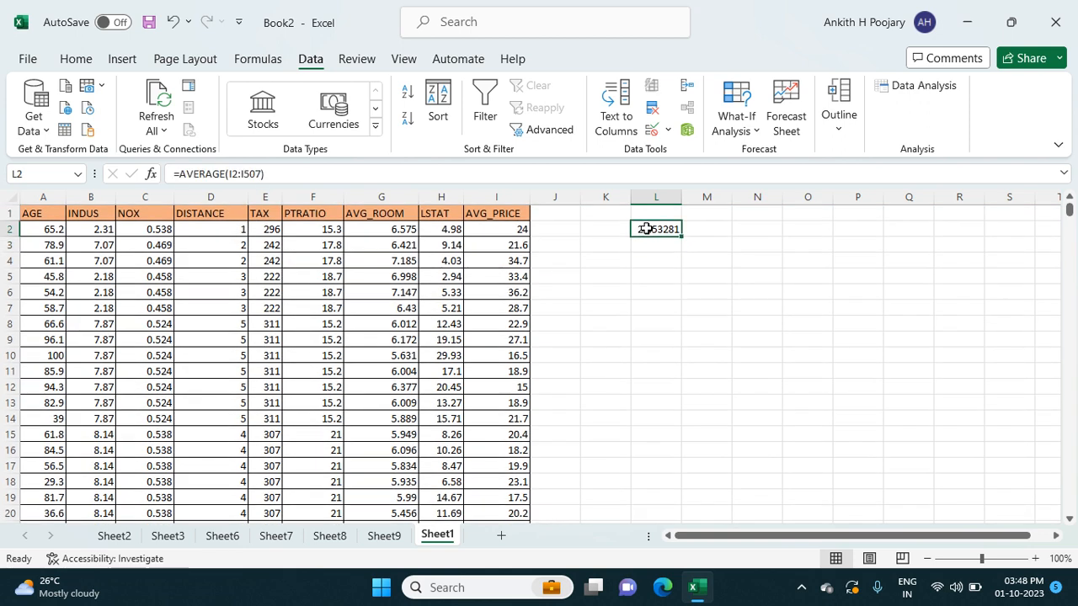
key(ctrl+c)
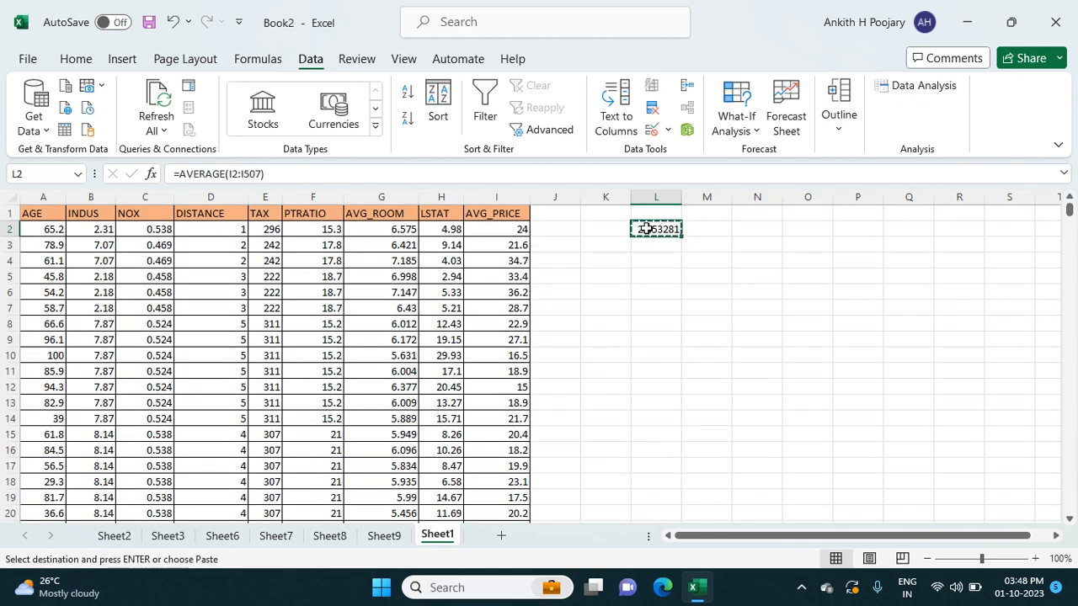
click(393, 537)
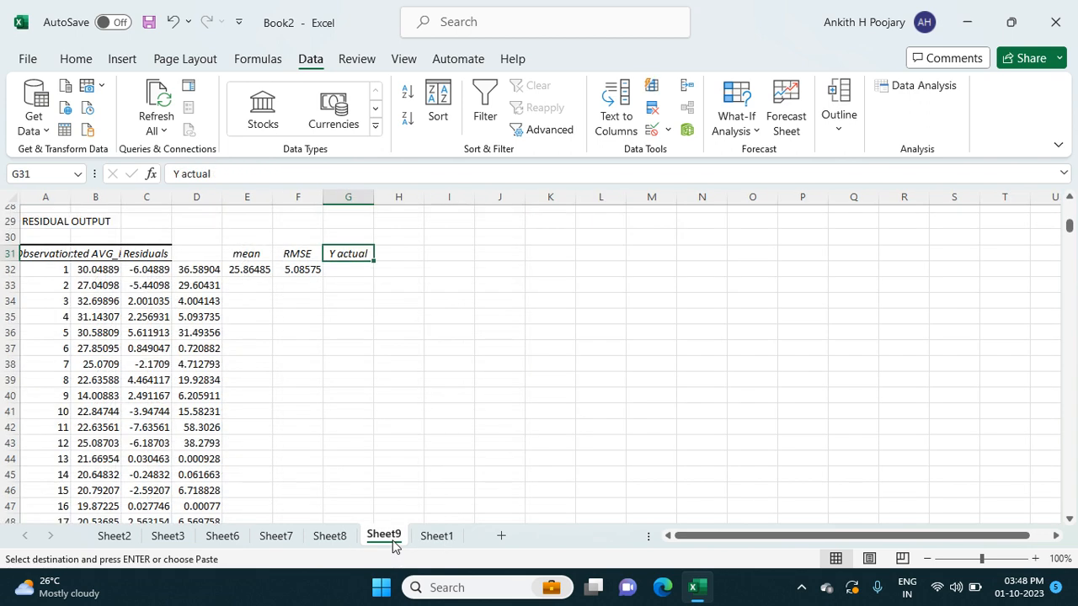
click(348, 271)
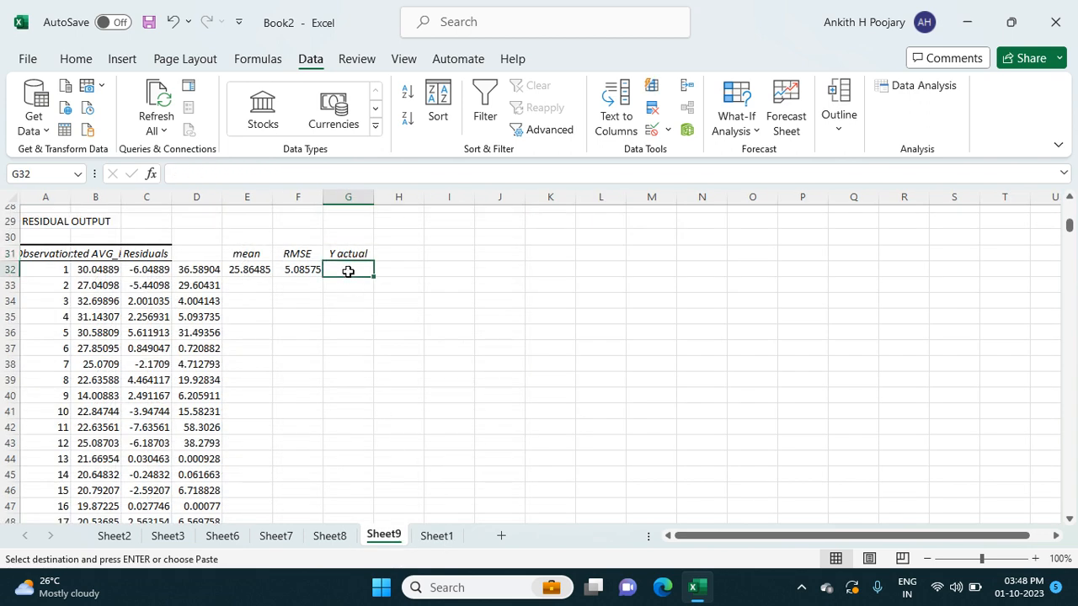
right_click(348, 271)
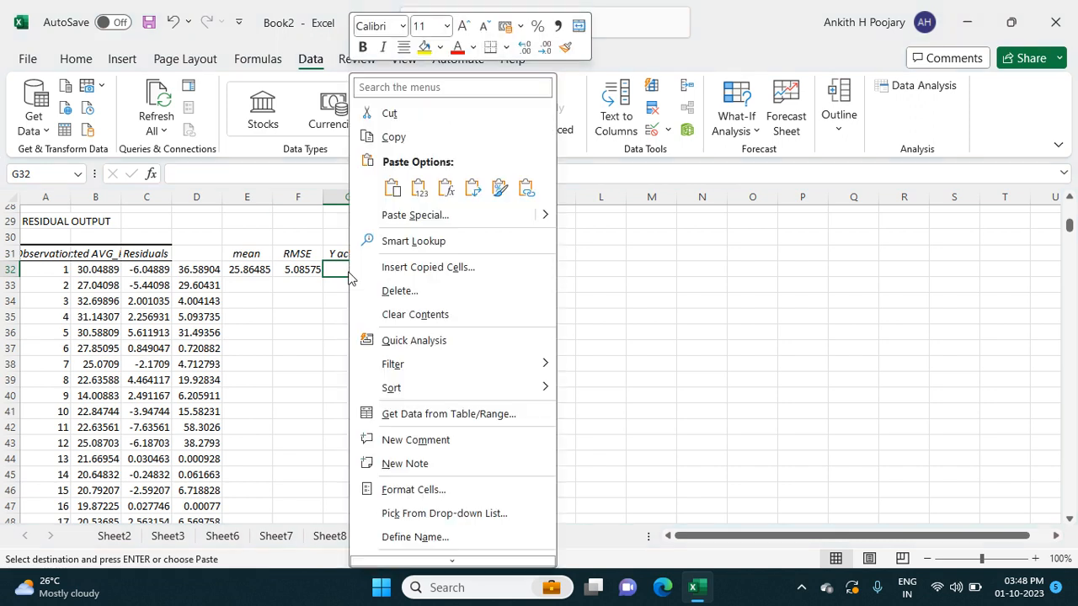
click(419, 188)
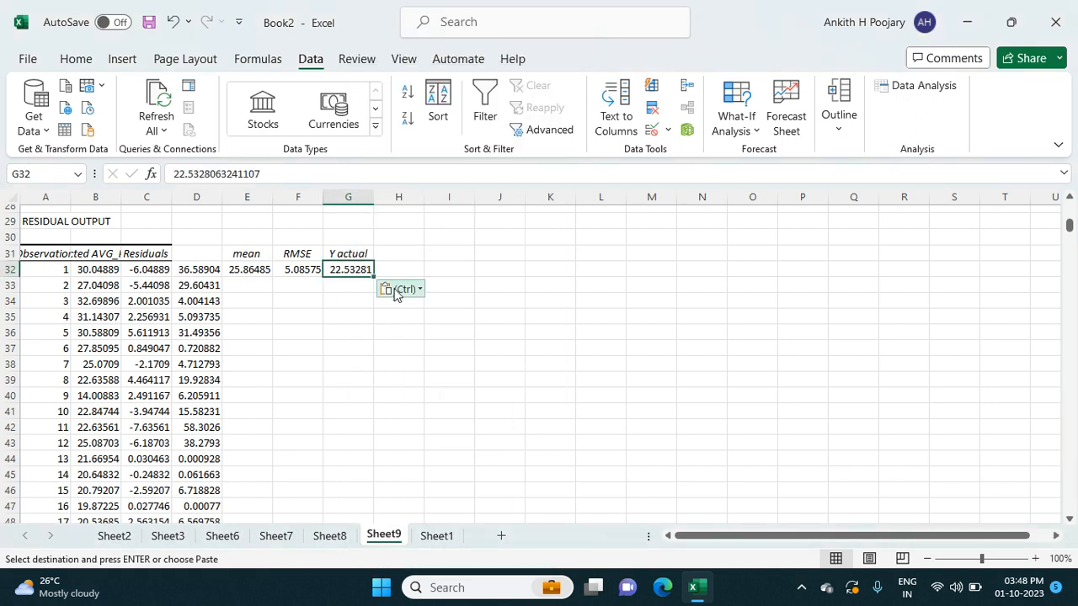
click(391, 318)
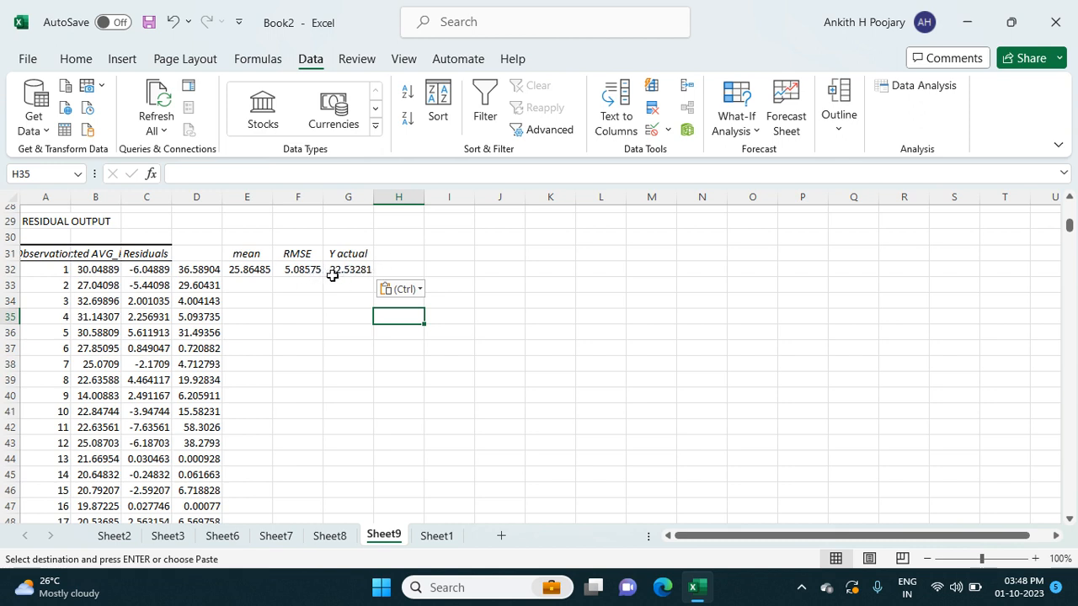
- Divide the RMSE by the average actual price in cell H32 with =F32/G32
click(388, 258)
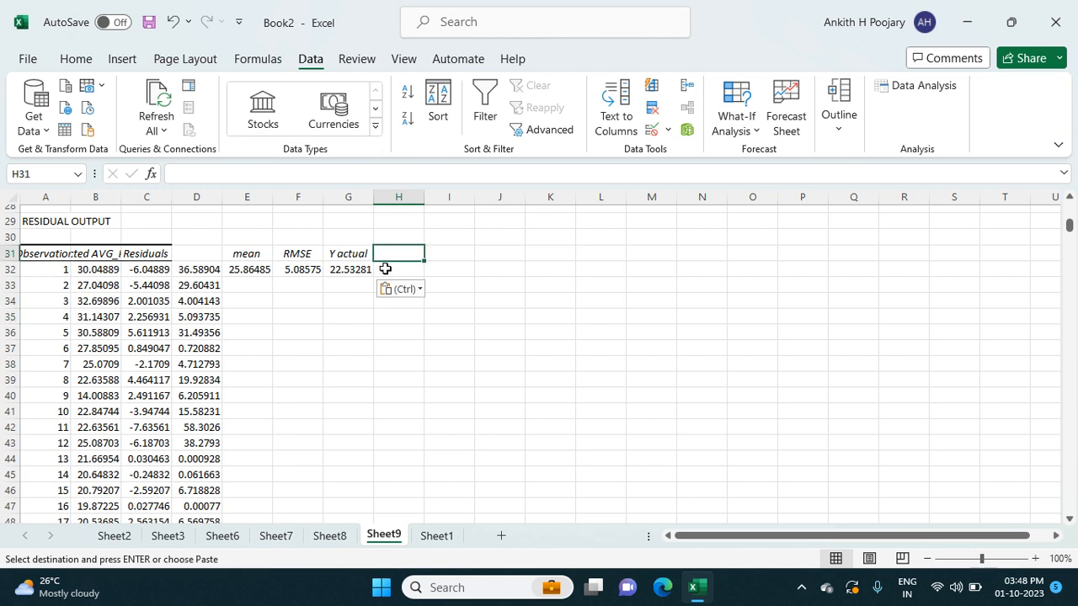
click(384, 268)
text(=)
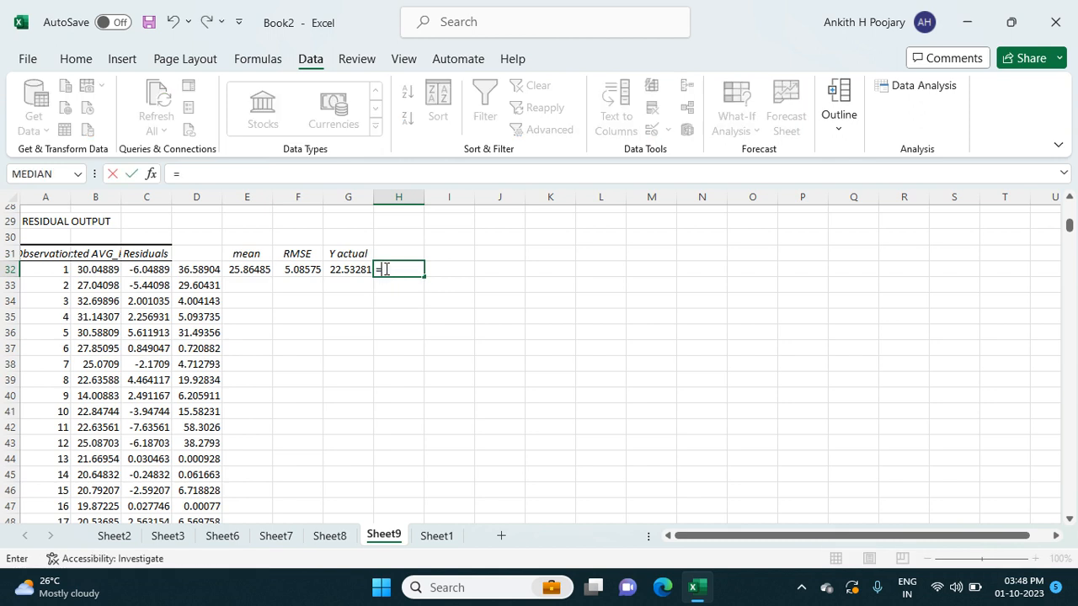
click(310, 269)
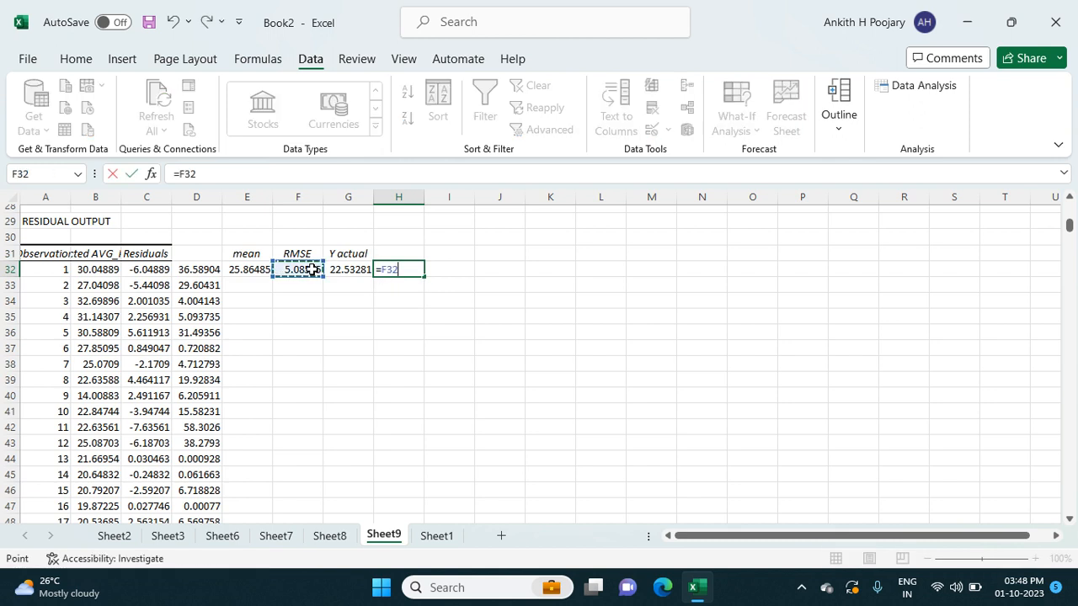
text(/)
click(336, 270)
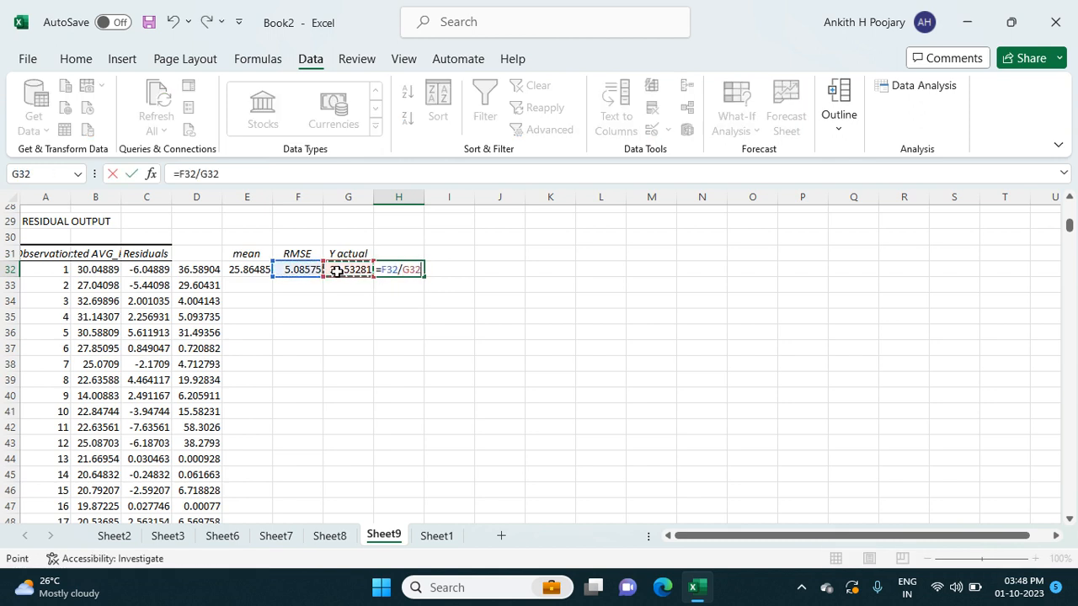
key(Return)
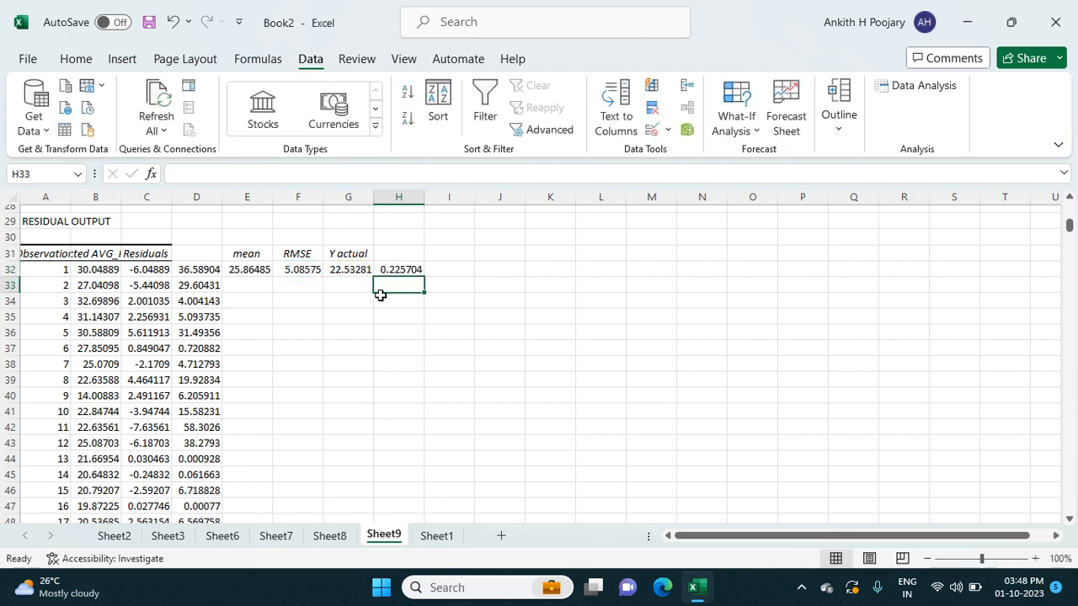
click(407, 314)
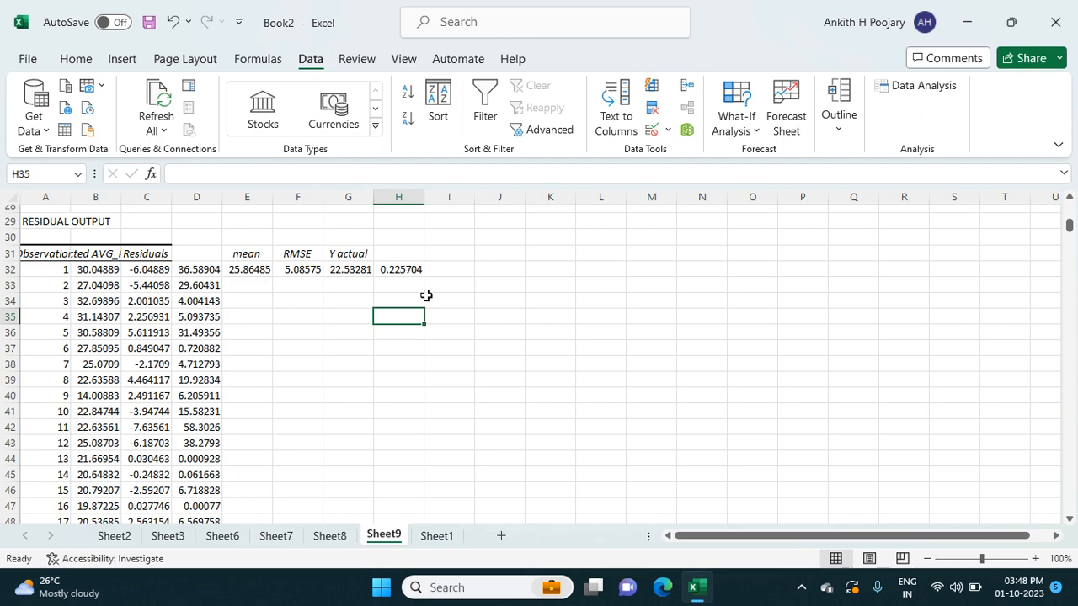
- Review the regression statistics, ANOVA table, coefficients with their P-values, and the RMSE figures beside the residual output
scroll(426, 294, up, 9)
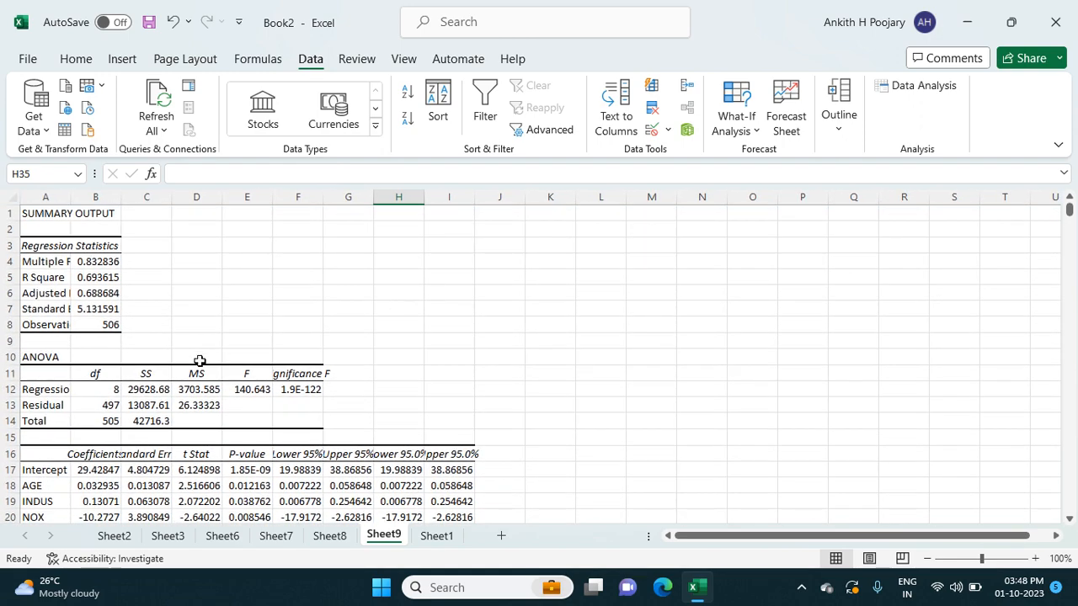
scroll(225, 446, down, 7)
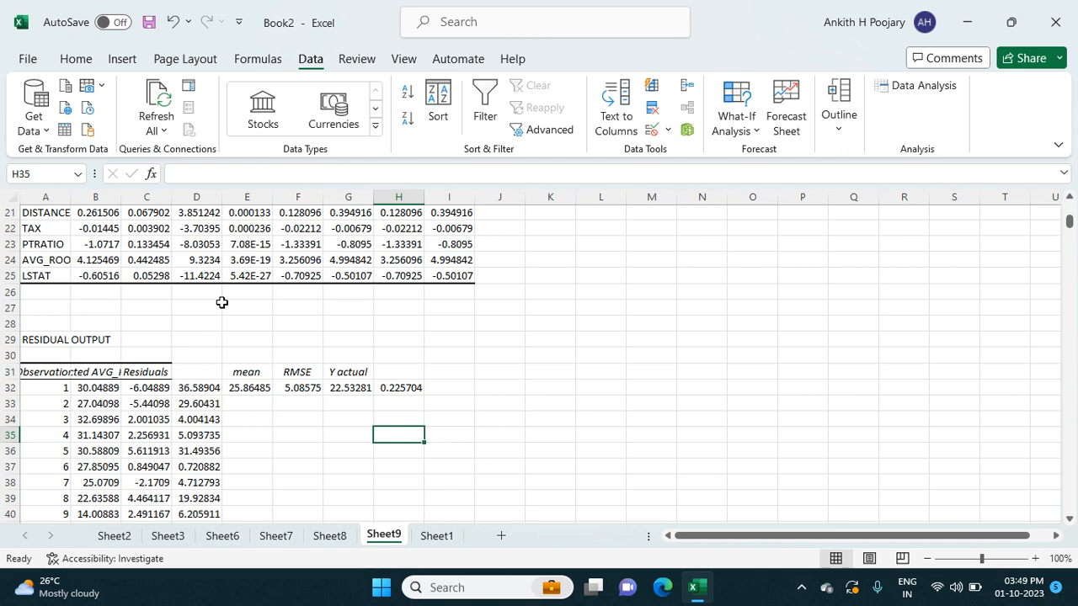
scroll(222, 301, up, 2)
scroll(221, 302, up, 1)
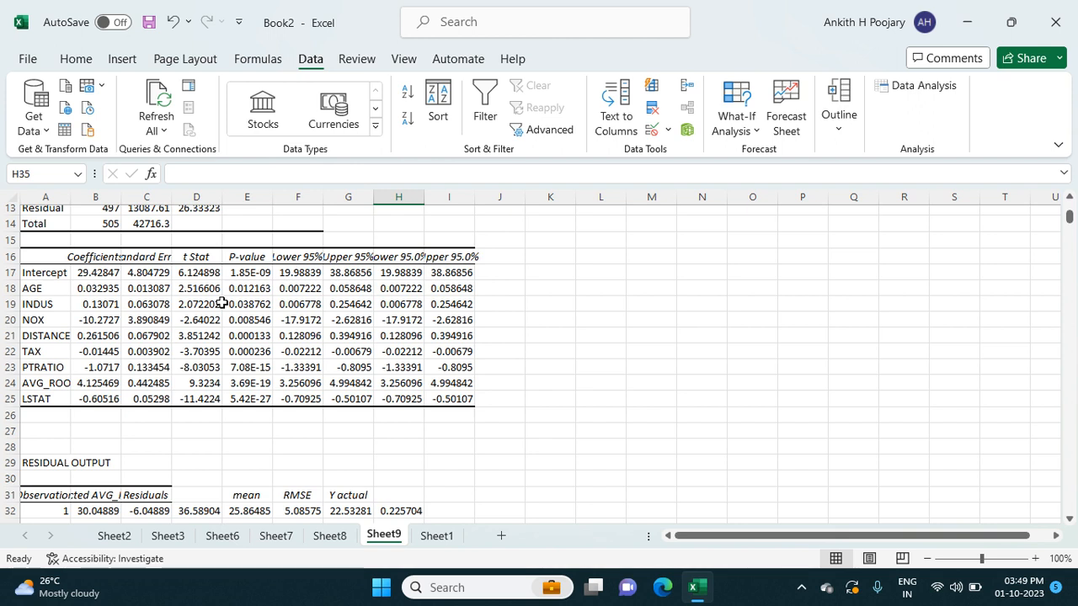
scroll(222, 301, down, 2)
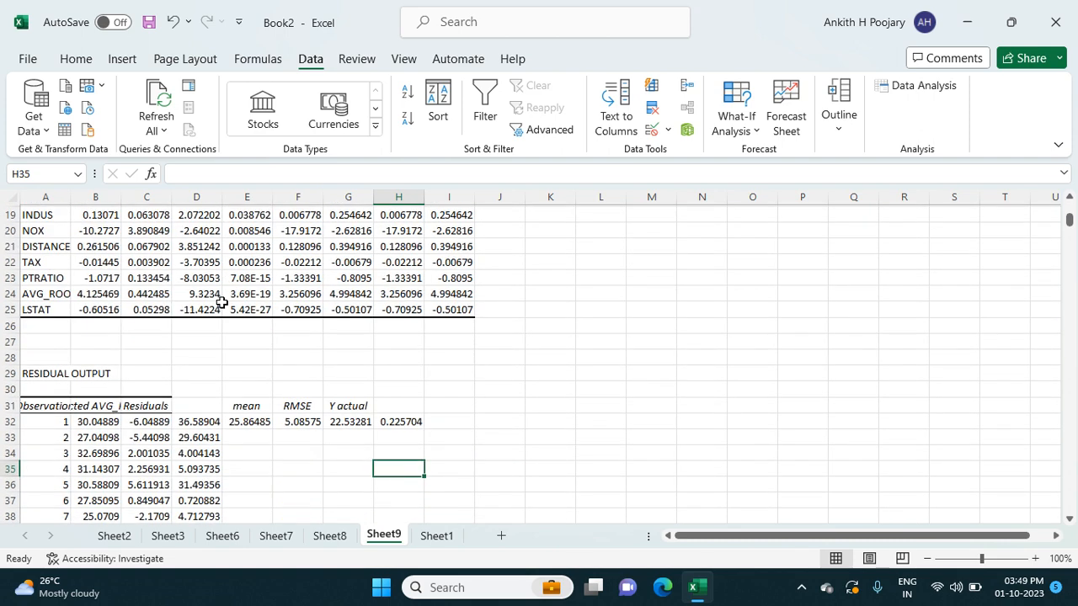
scroll(221, 301, down, 1)
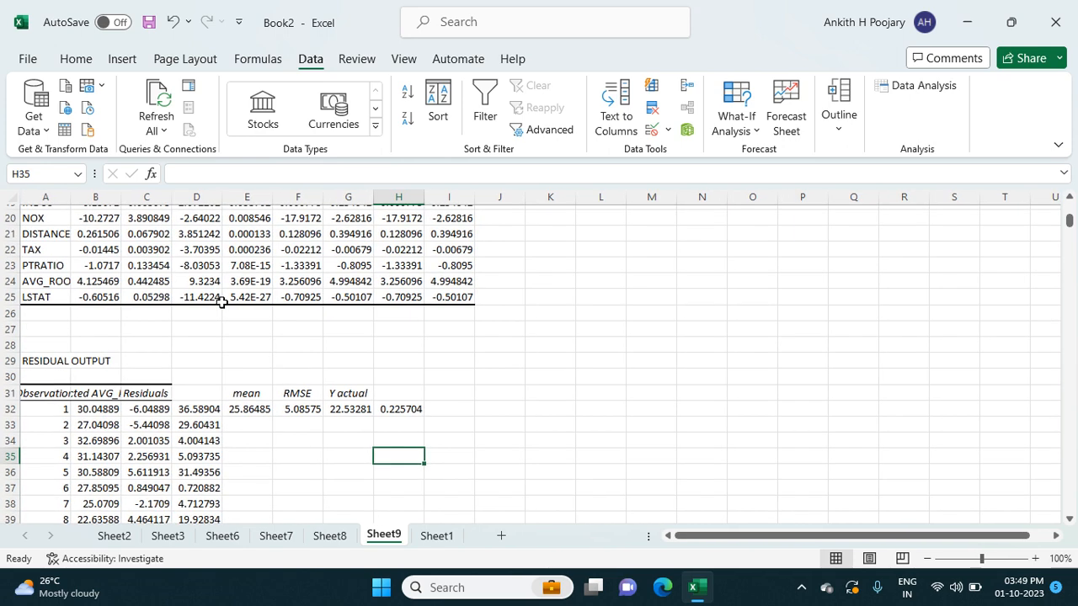
scroll(222, 302, down, 1)
scroll(221, 301, up, 7)
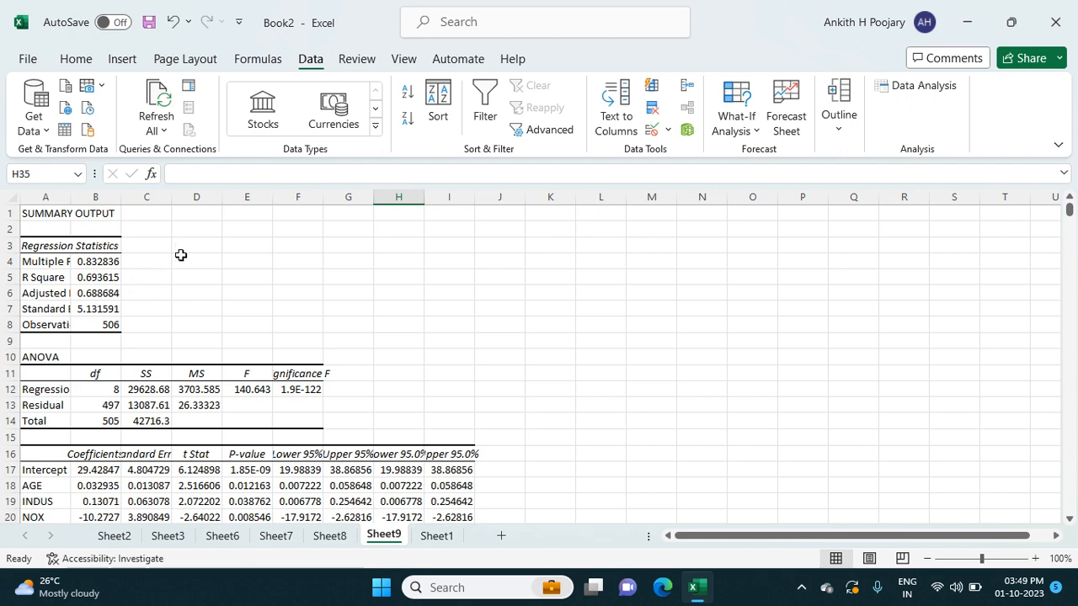
scroll(206, 320, down, 4)
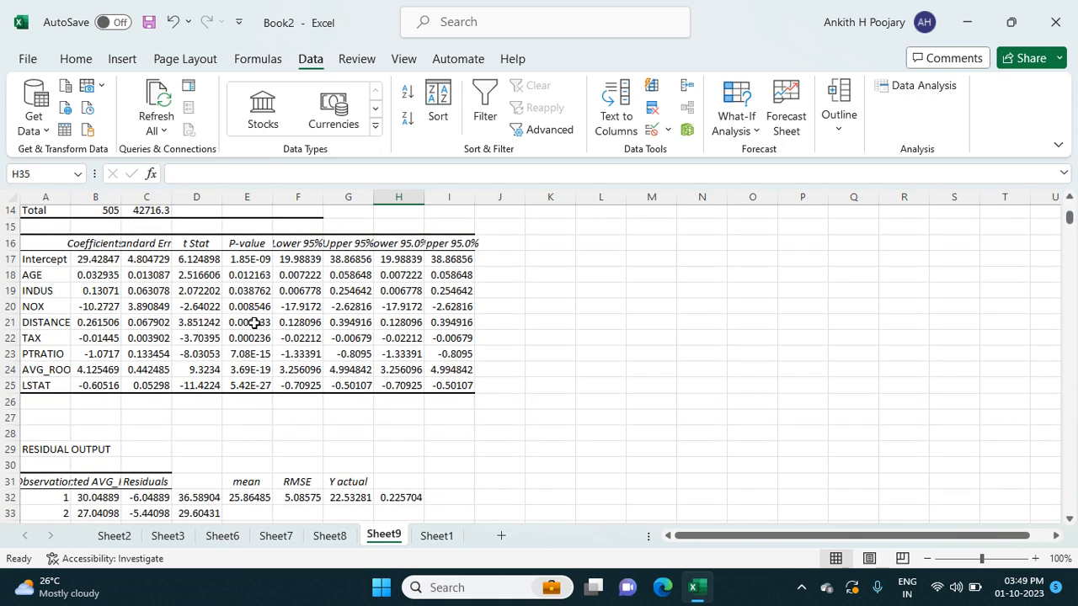
scroll(291, 360, down, 1)
scroll(290, 359, down, 1)
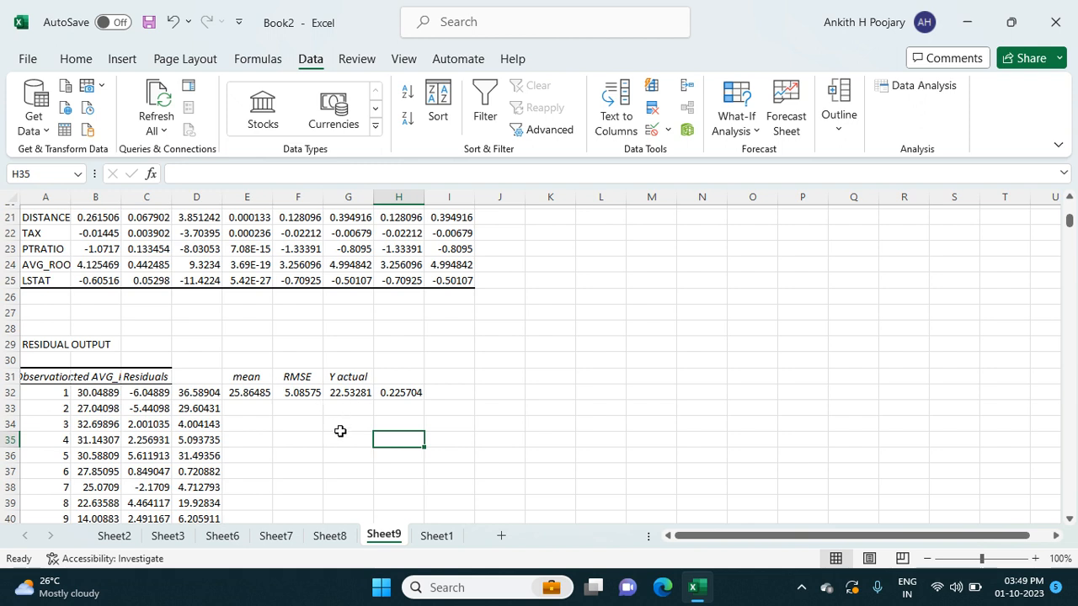
scroll(340, 431, down, 2)
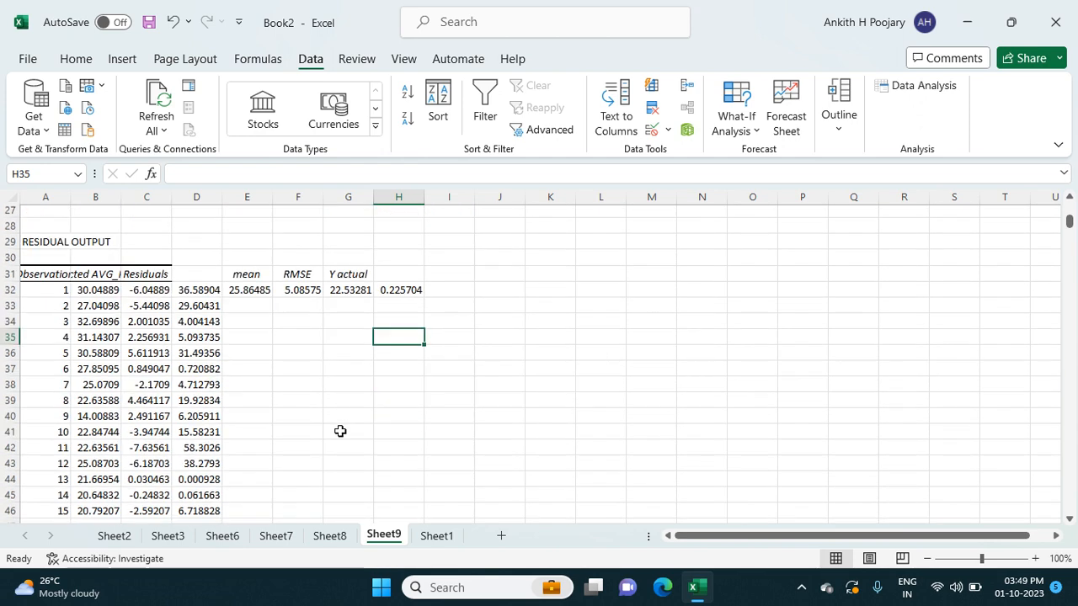
- Label H36 as "mean" and calculate the average of the Residuals column in I36 with =AVERAGE(C32:C537)
click(383, 351)
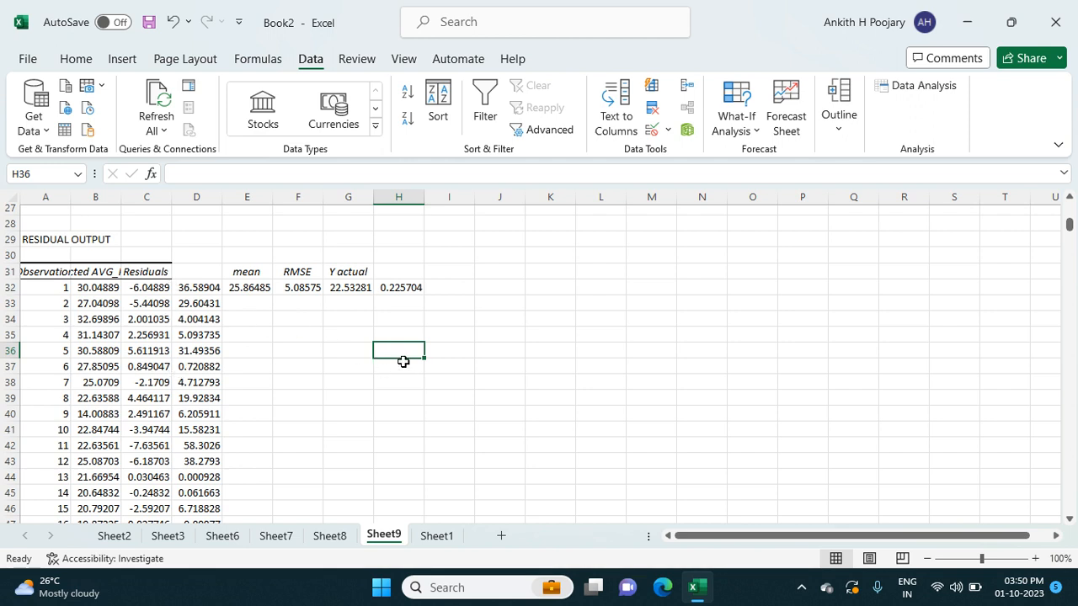
text(mean)
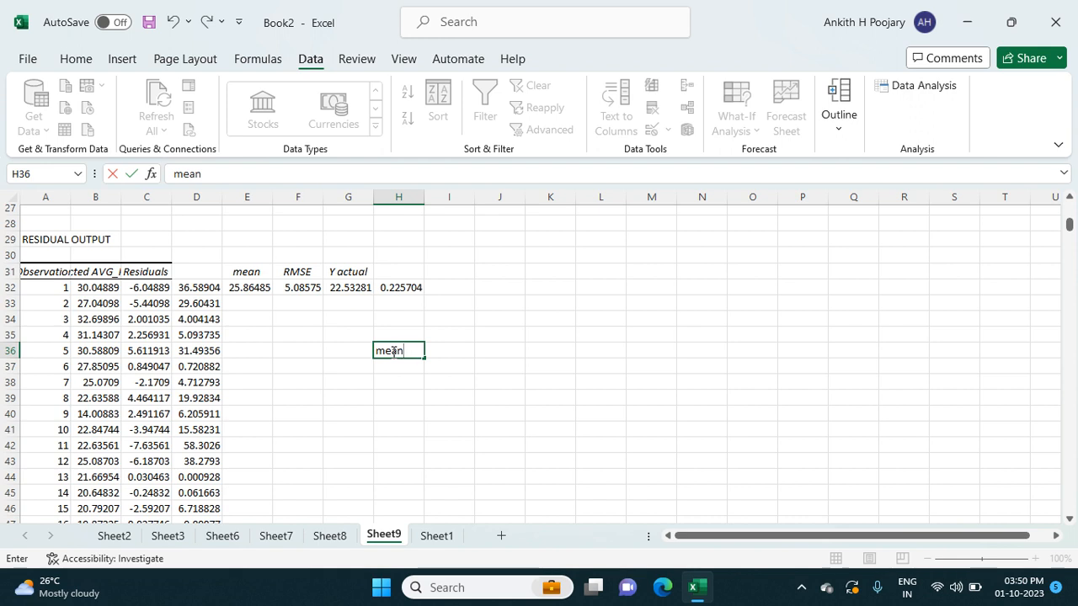
click(436, 351)
text(=average)
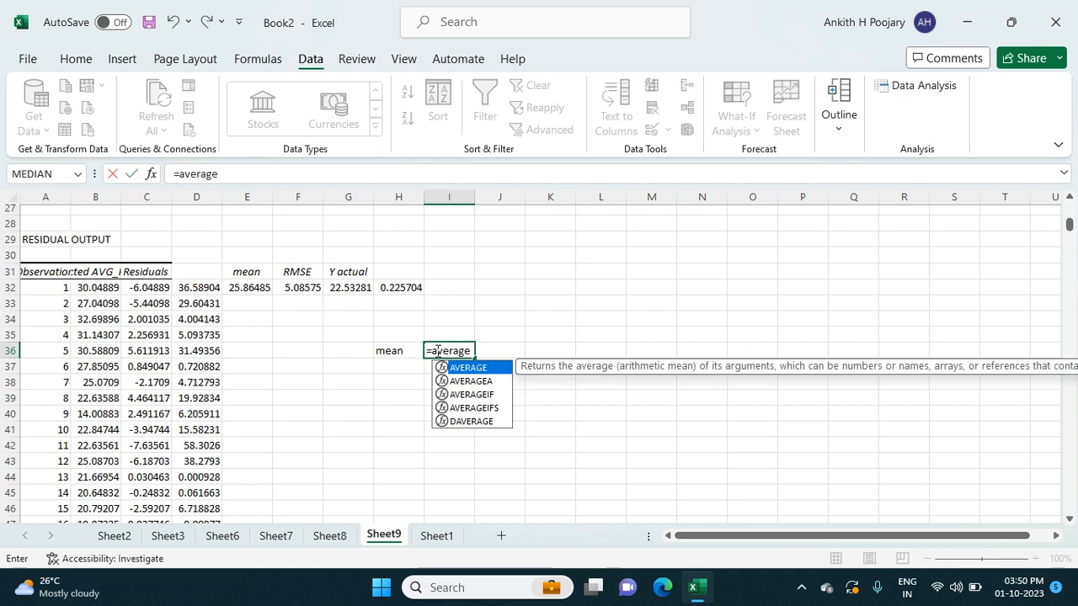
text(()
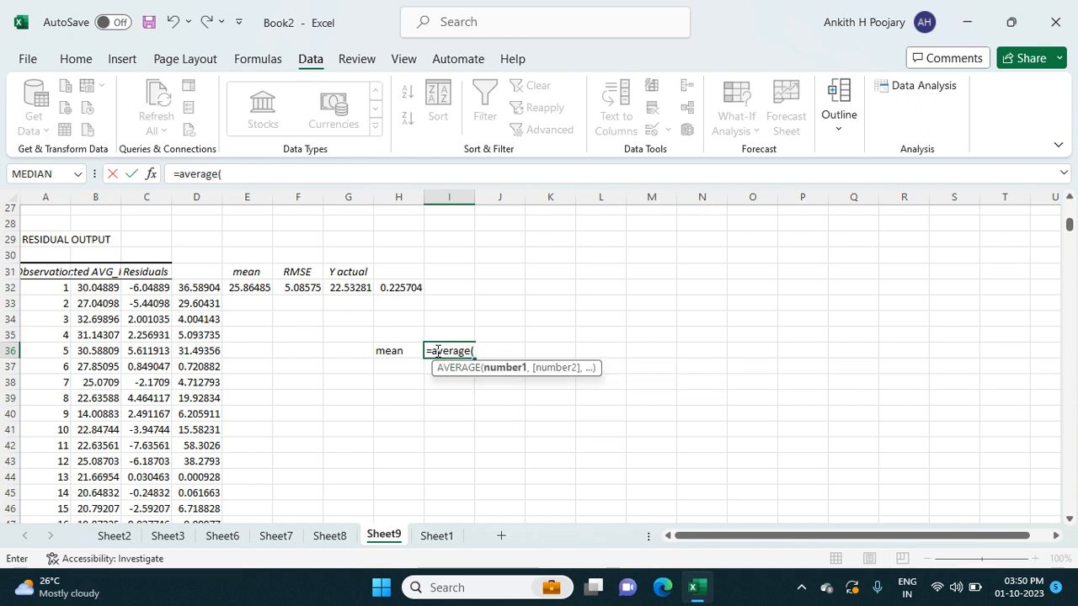
click(148, 287)
key(ctrl+shift+Down)
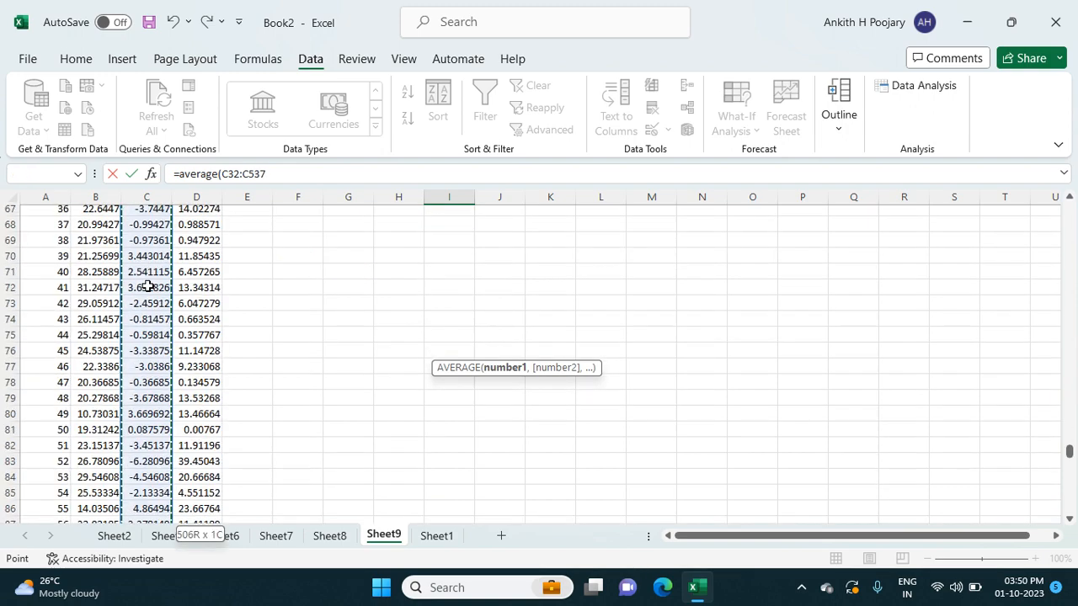
key(Return)
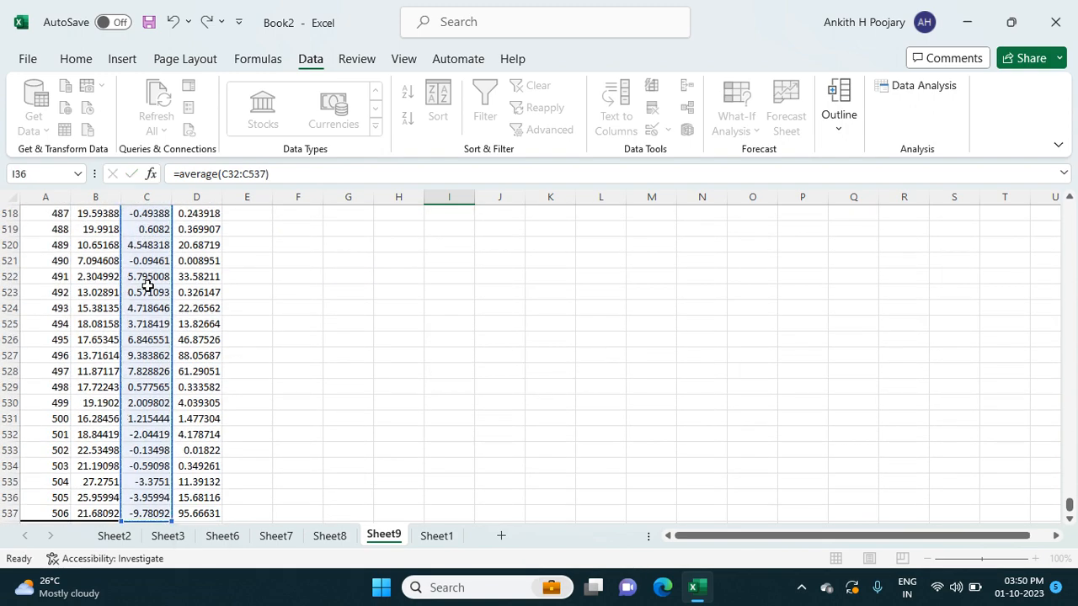
- Label cell H37, directly below the "mean" label, as "skewnwss="
scroll(253, 354, up, 1)
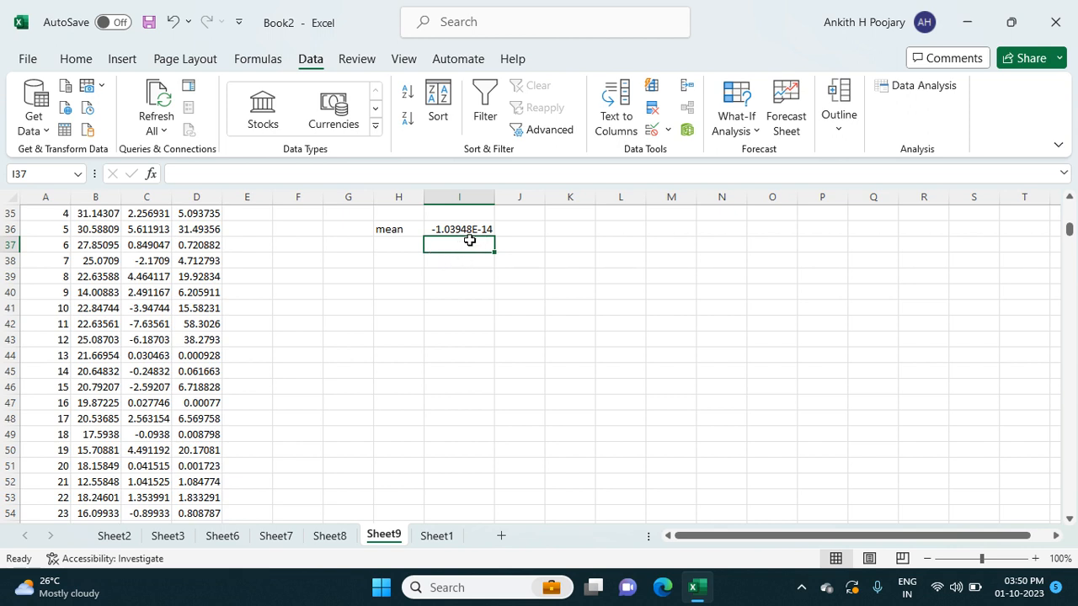
scroll(398, 243, up, 1)
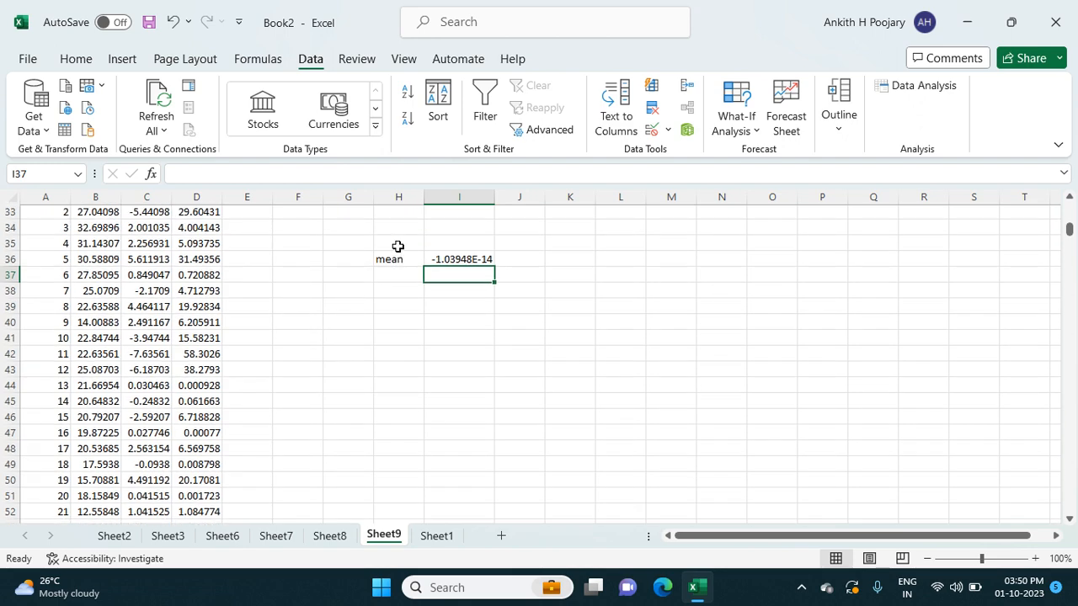
click(393, 274)
scroll(392, 275, up, 2)
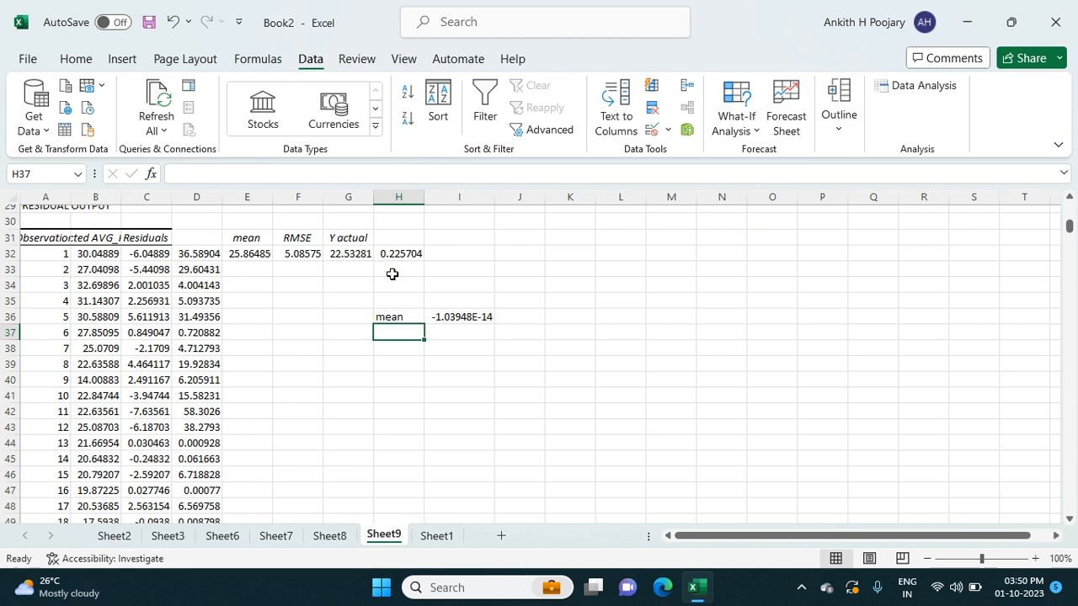
text(skw)
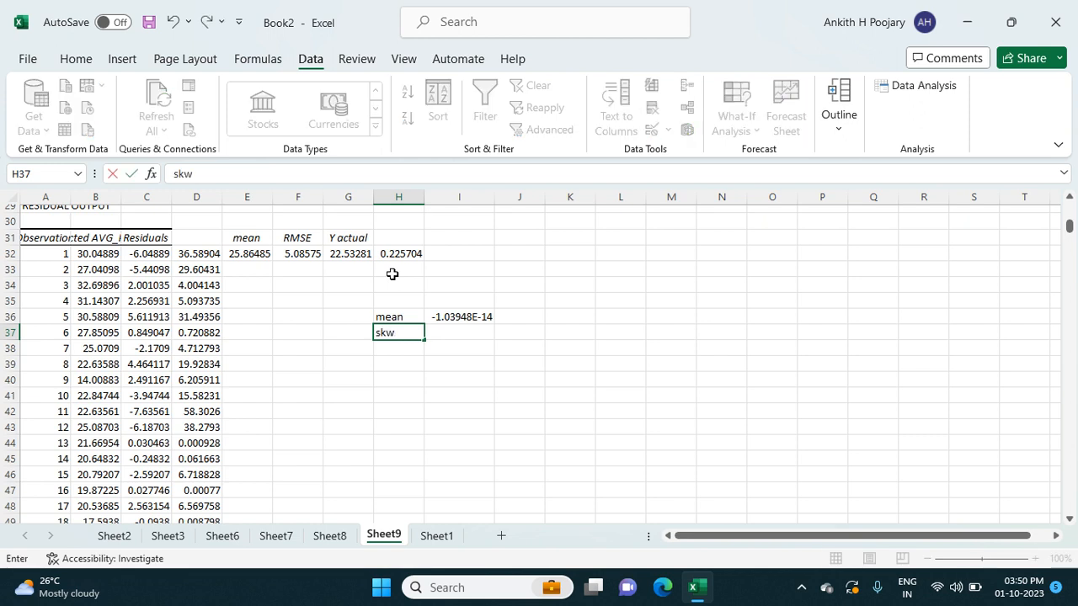
key(BackSpace)
text(ewnwss)
key(F2)
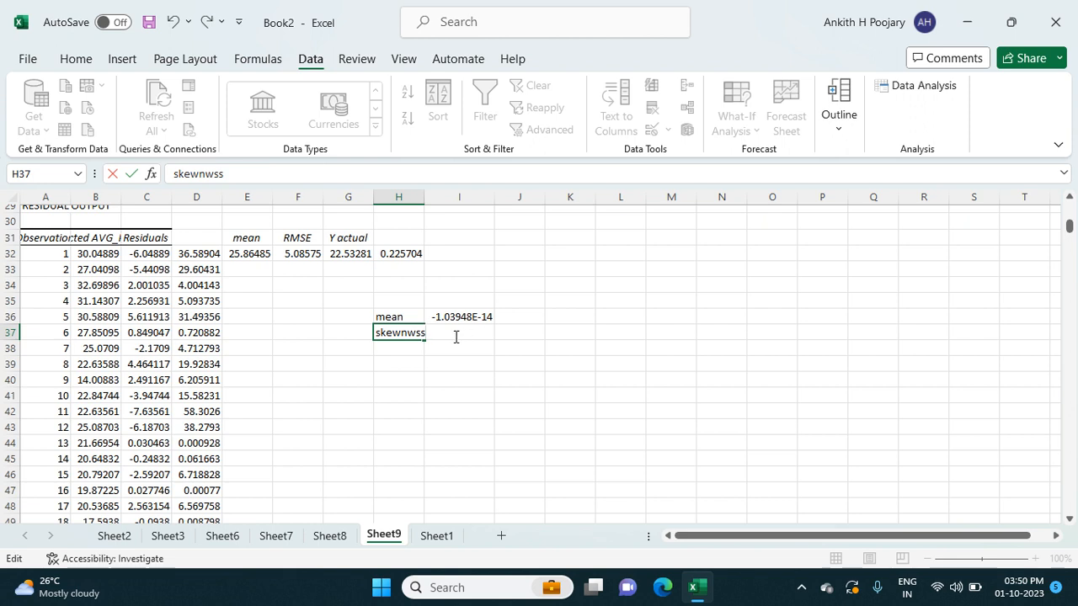
double_click(448, 332)
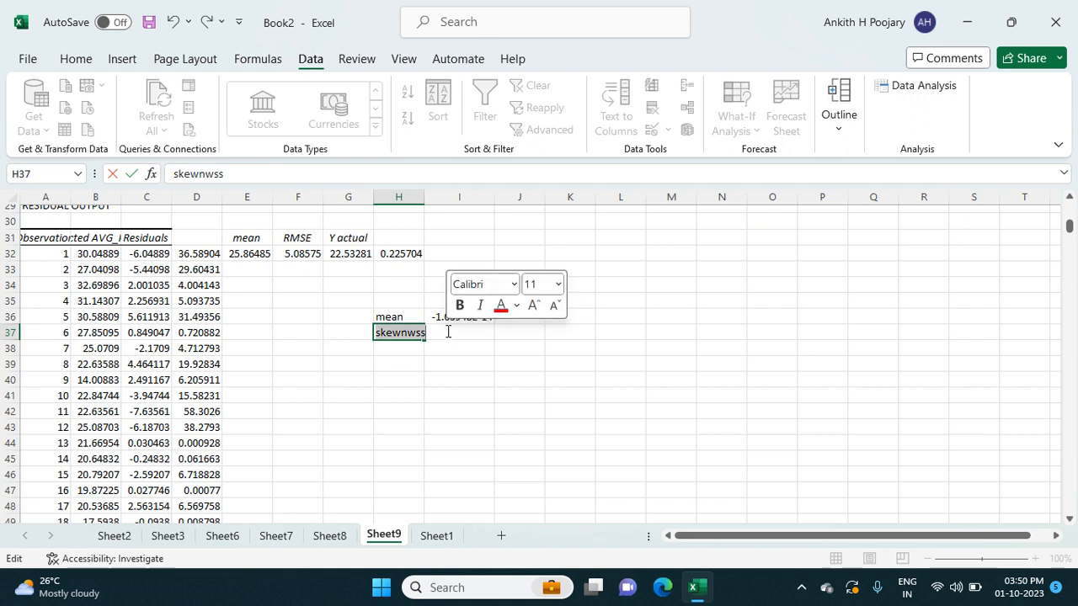
click(448, 331)
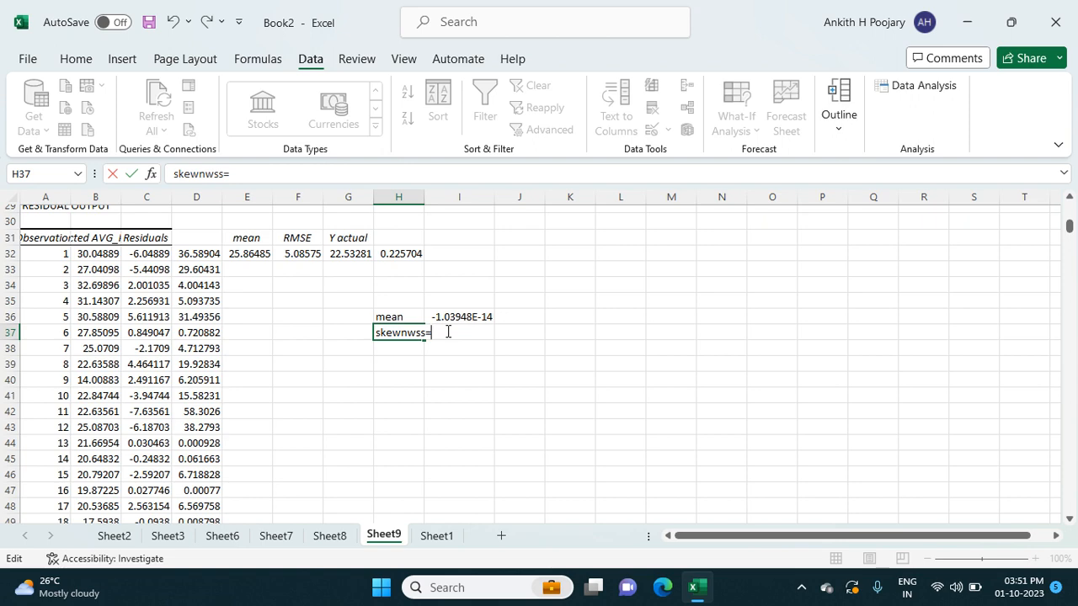
click(147, 255)
key(ctrl+shift+Down)
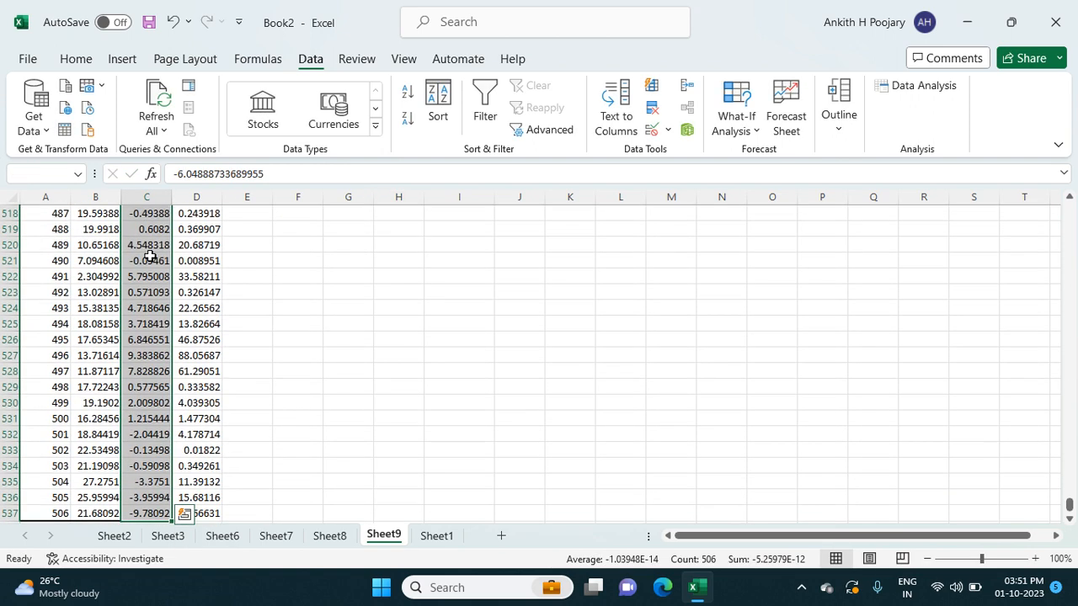
text())
key(Return)
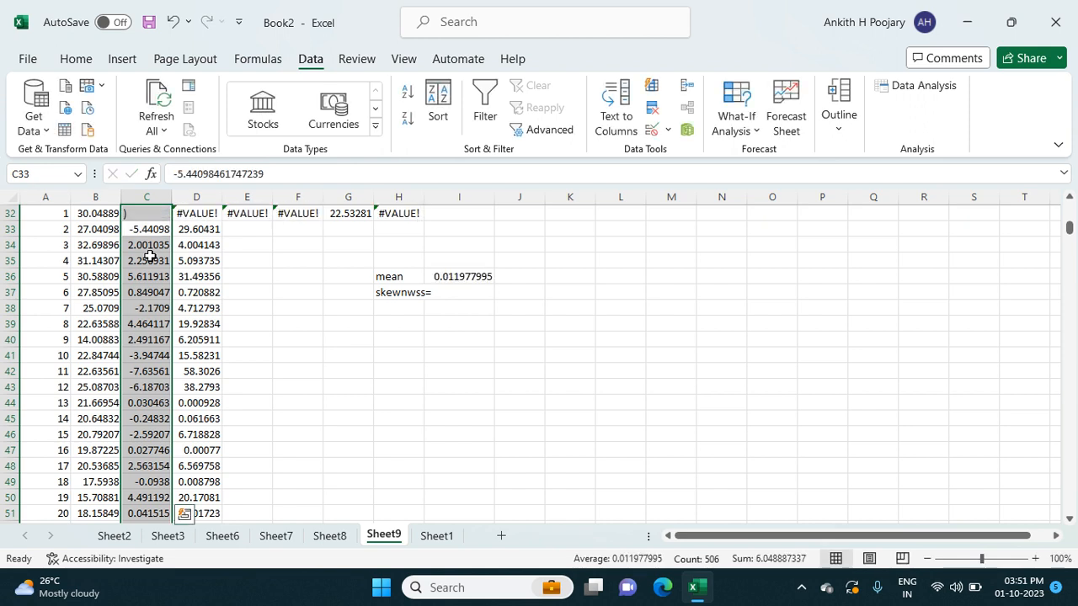
key(ctrl+z)
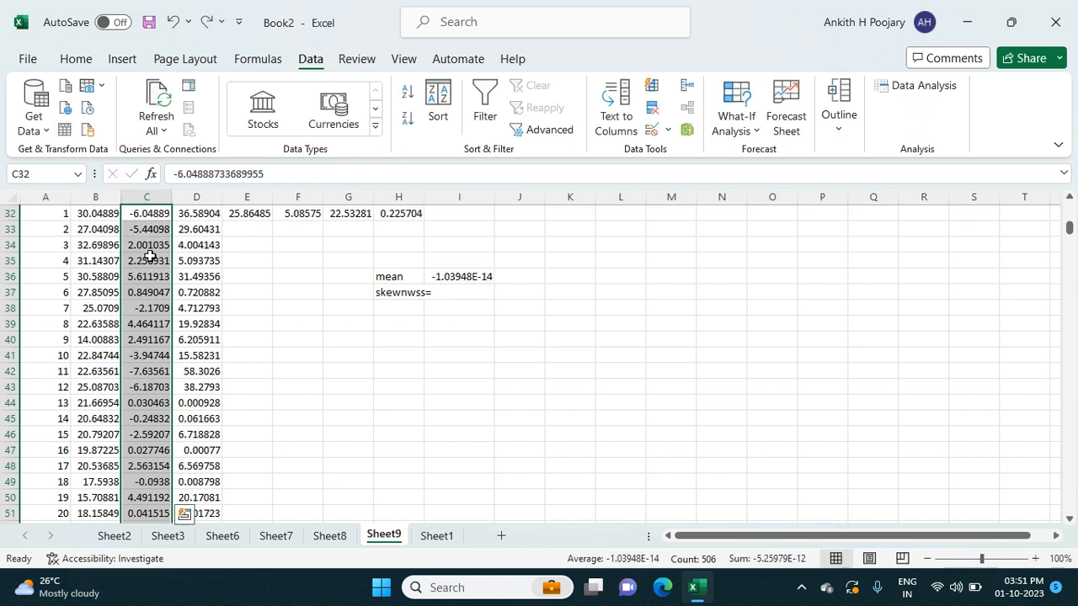
- Calculate the skewness of the Residuals column in cell I37 with =SKEW(C32:C537)
double_click(449, 294)
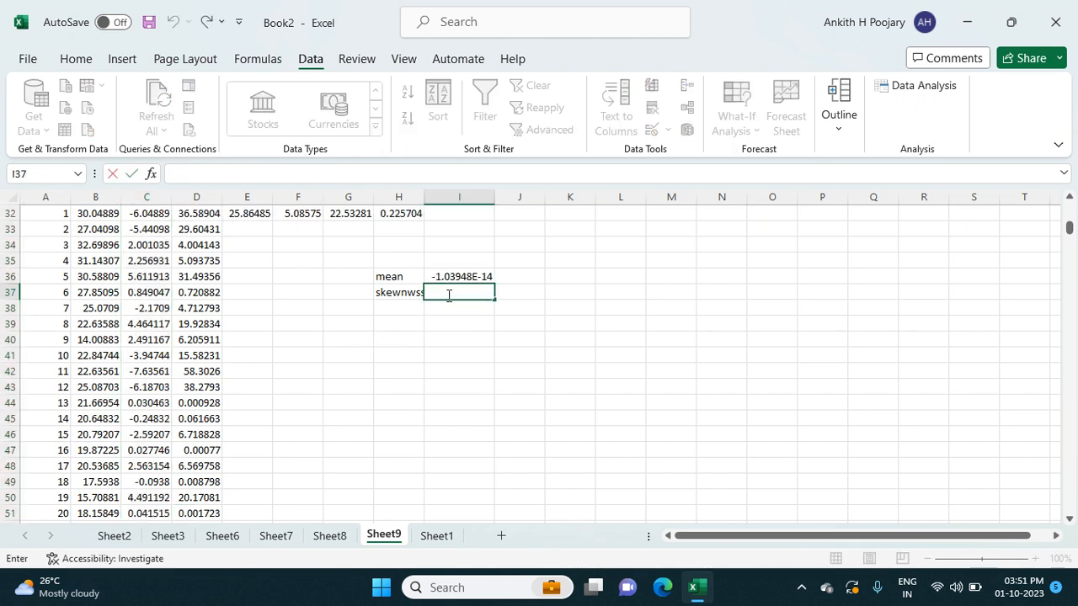
text(=s)
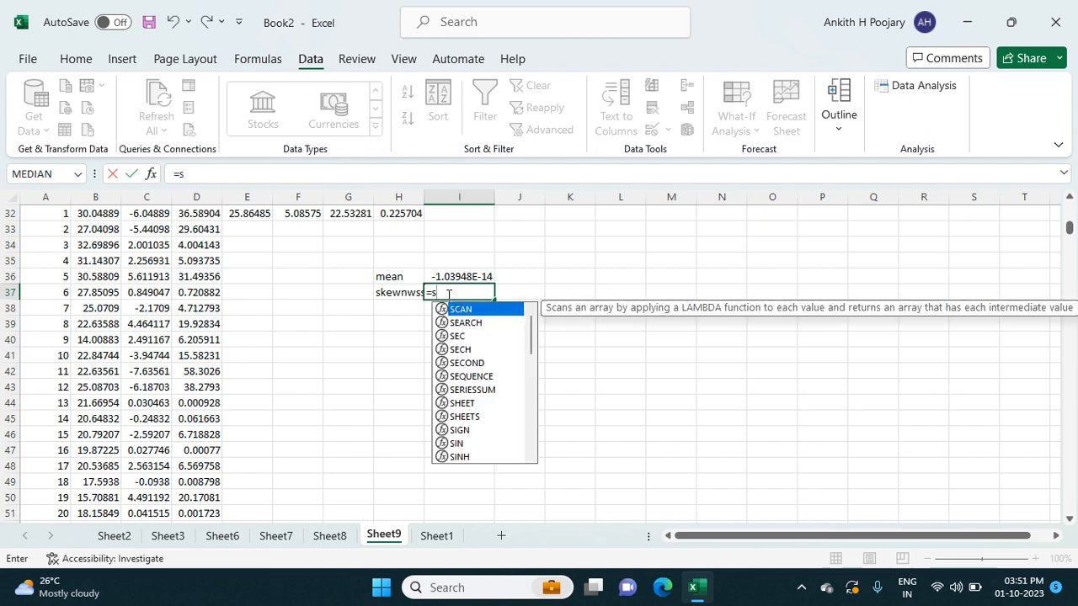
text(ke)
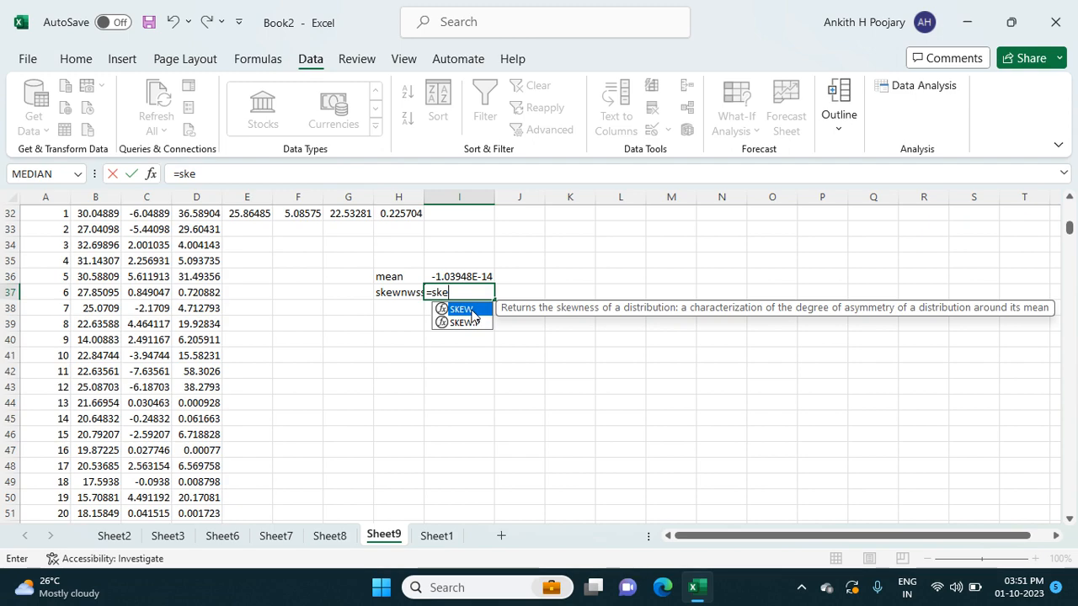
double_click(470, 310)
scroll(187, 224, up, 10)
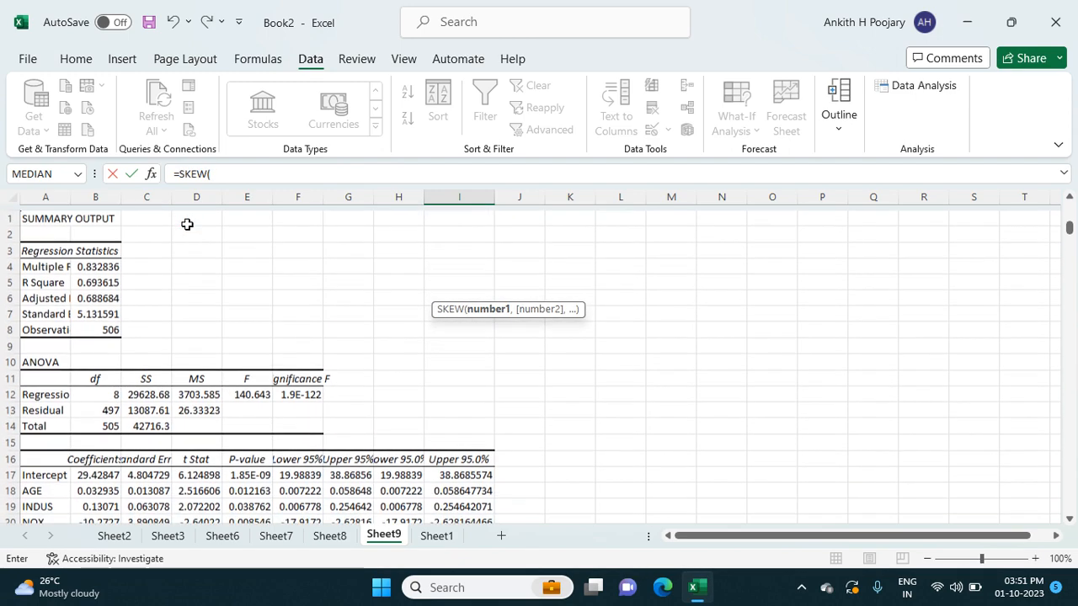
scroll(187, 224, down, 5)
scroll(187, 223, down, 4)
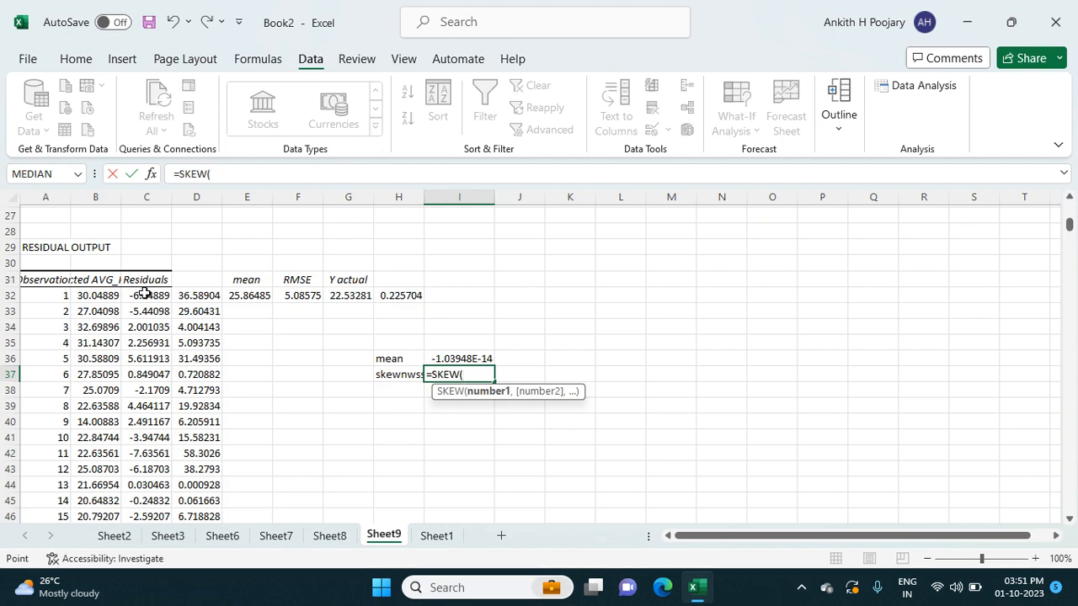
click(145, 292)
key(ctrl+shift+Down)
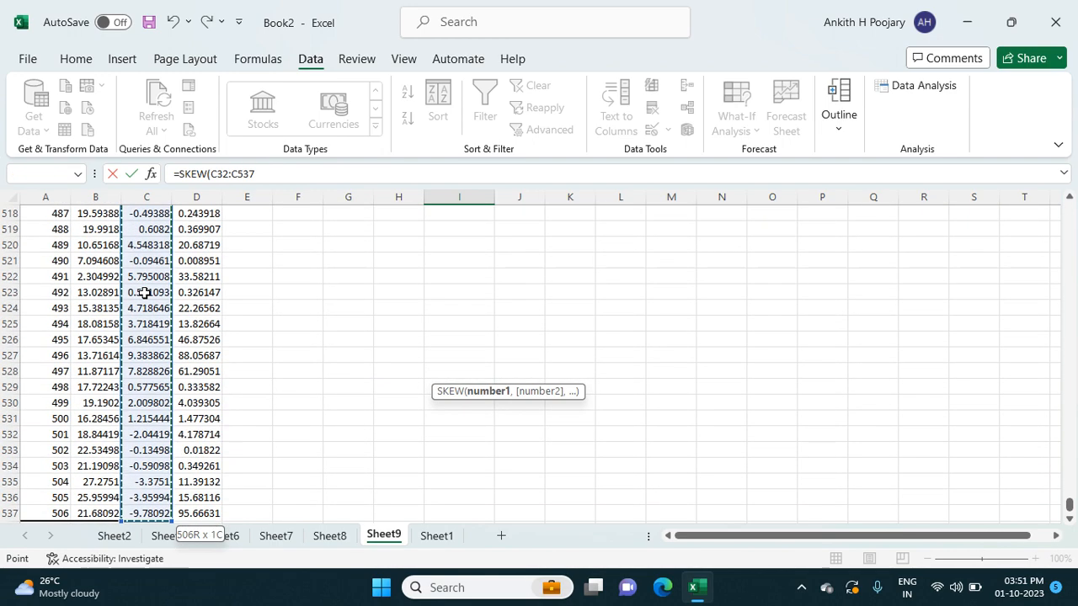
key(Return)
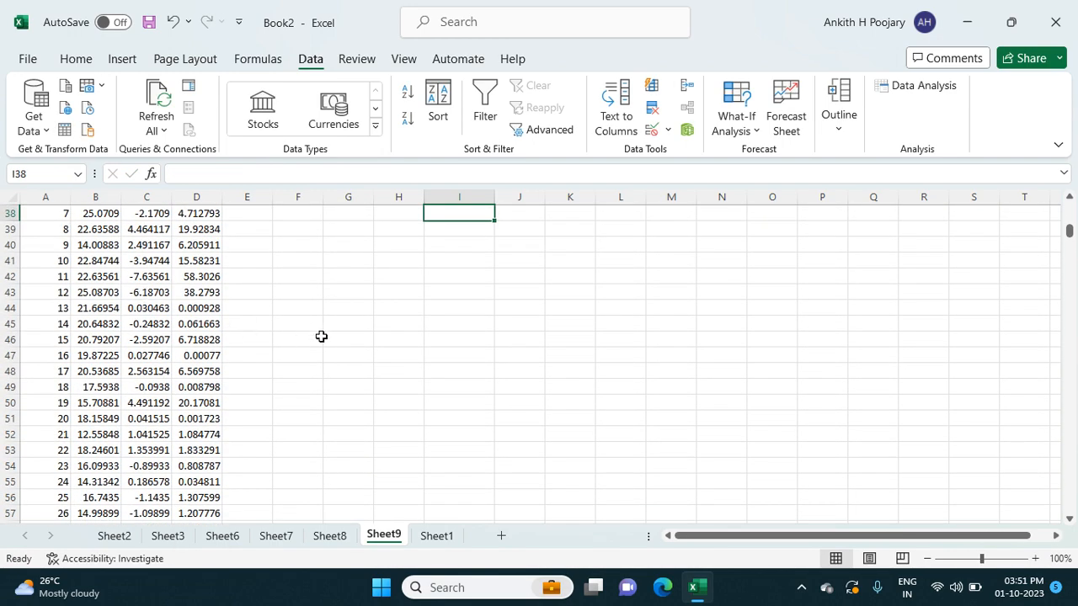
scroll(321, 336, up, 2)
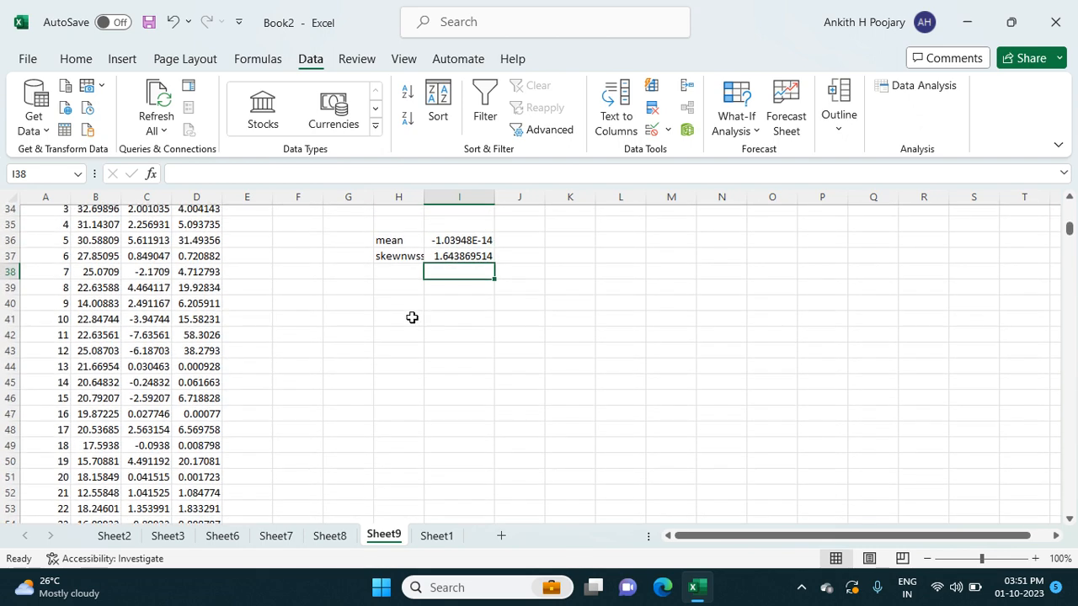
click(404, 273)
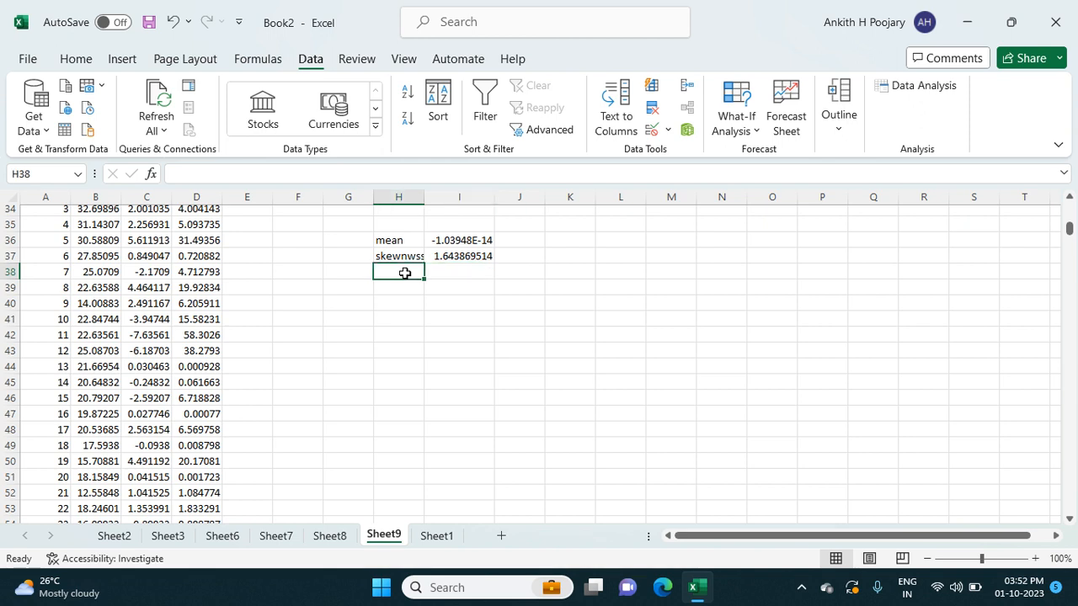
- Insert a markers-only scatter chart of the Predicted AVG_PRICE and Residuals columns, including their headers, B31:C537
scroll(404, 274, up, 1)
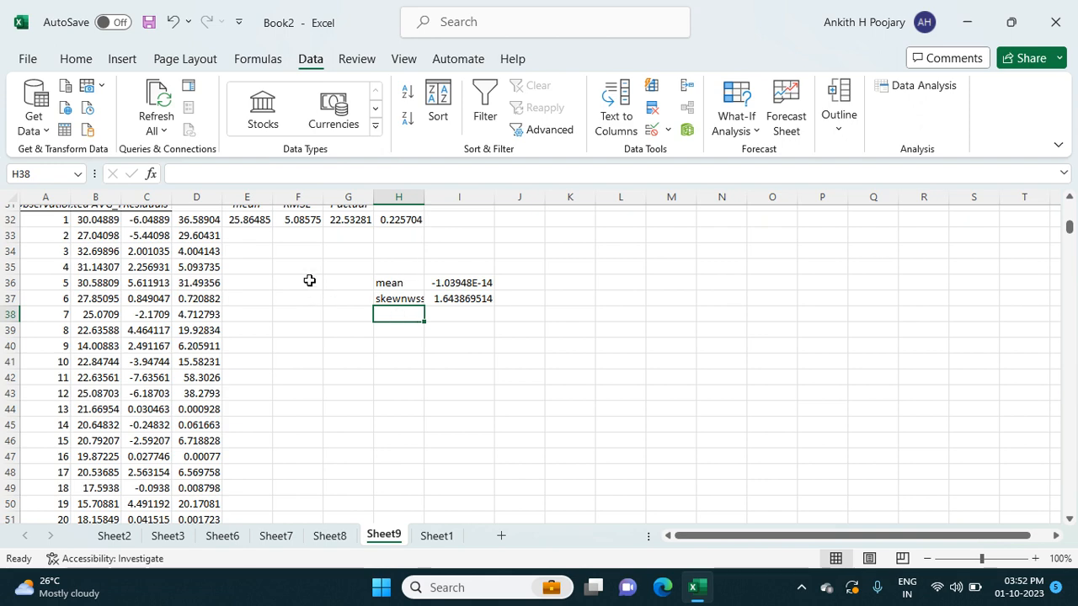
scroll(308, 279, up, 2)
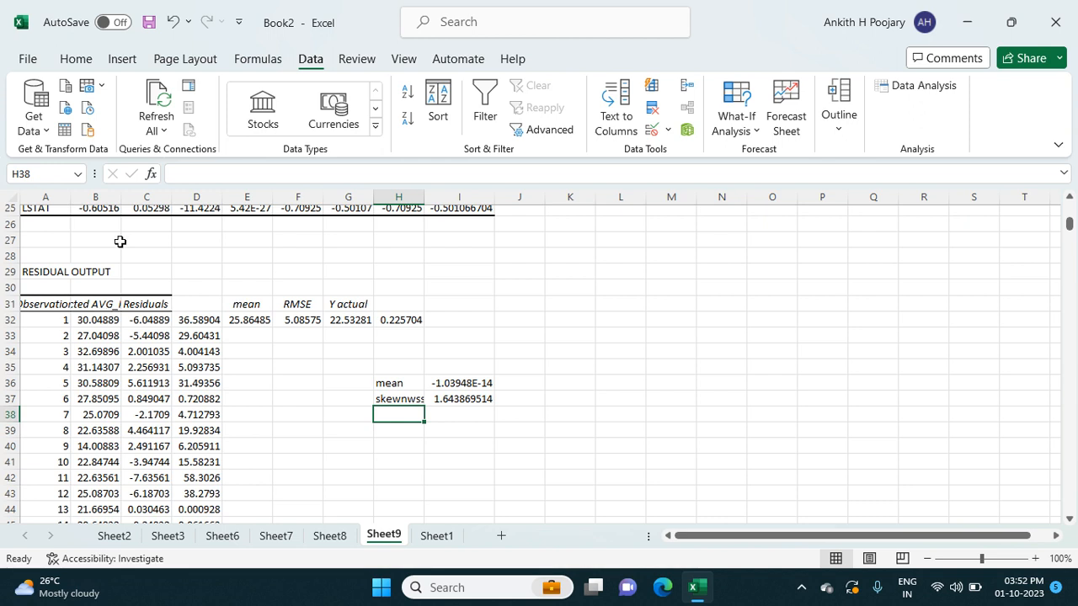
click(89, 308)
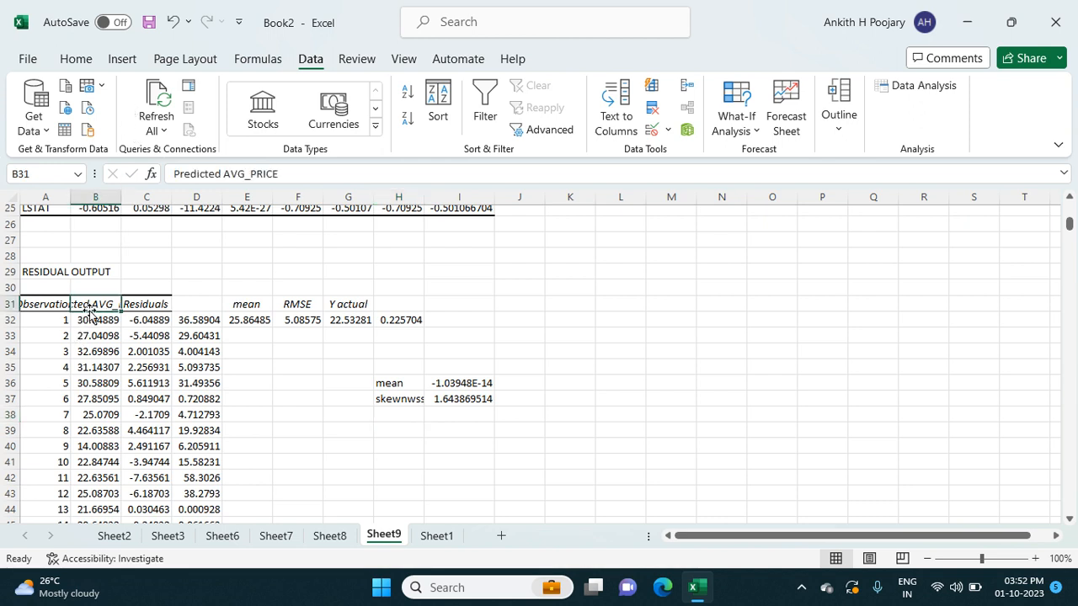
key(shift+Right)
key(ctrl+shift+Down)
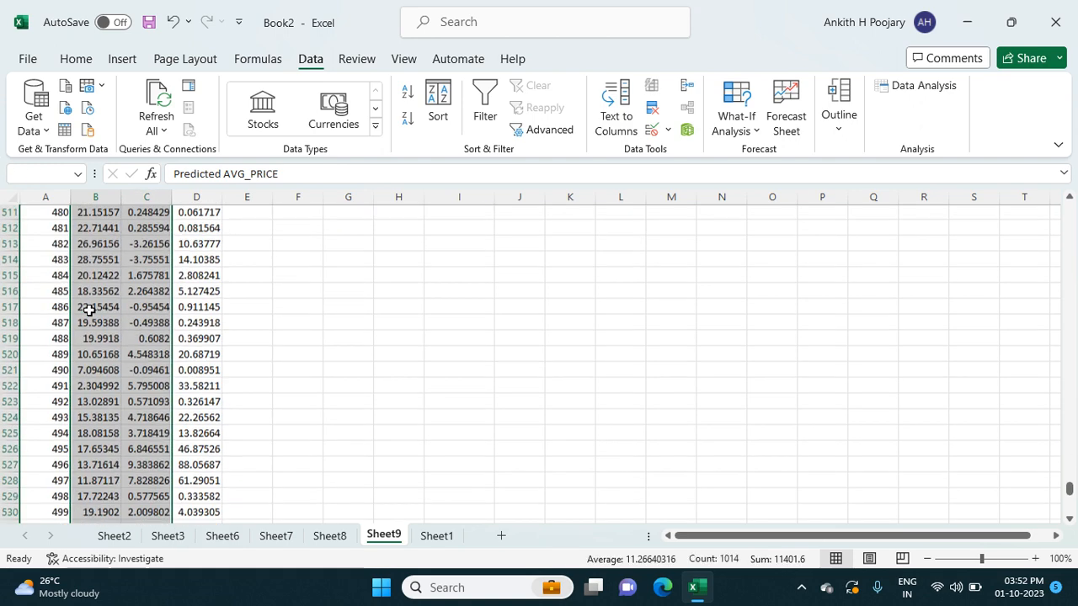
click(125, 60)
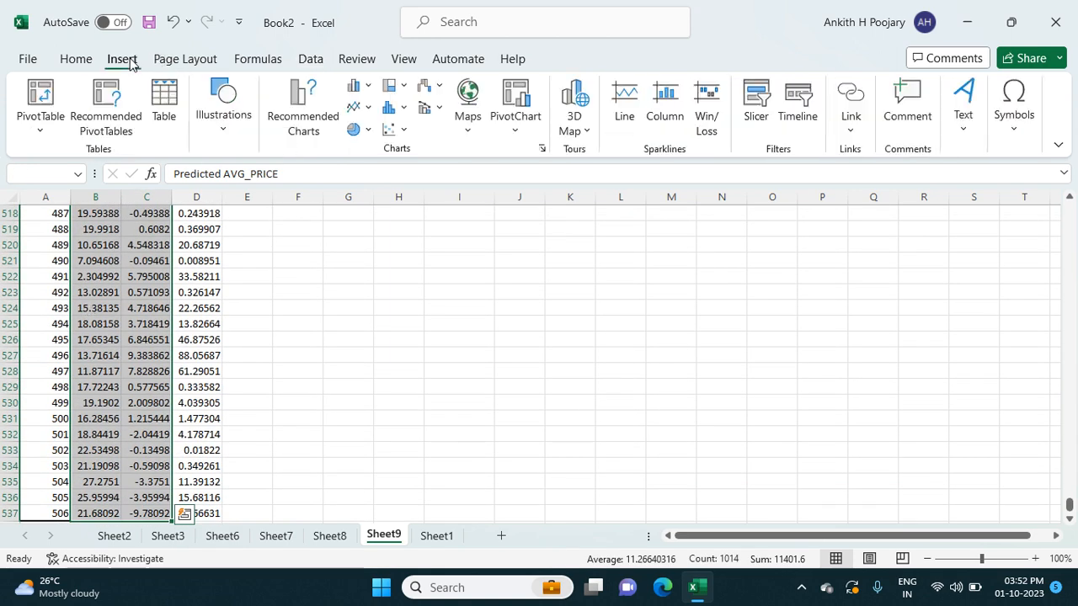
click(392, 129)
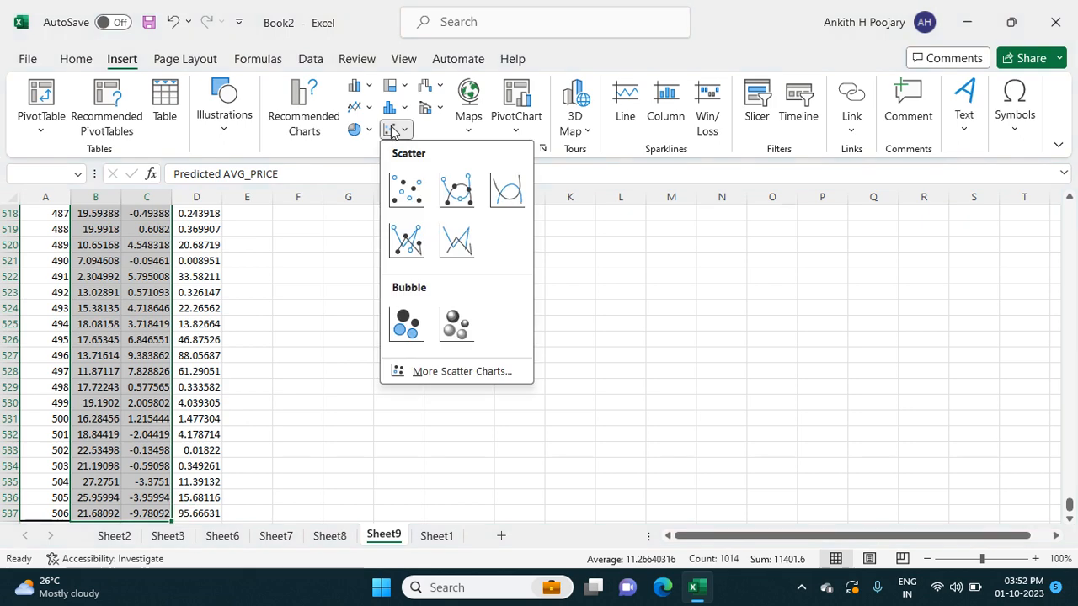
click(406, 190)
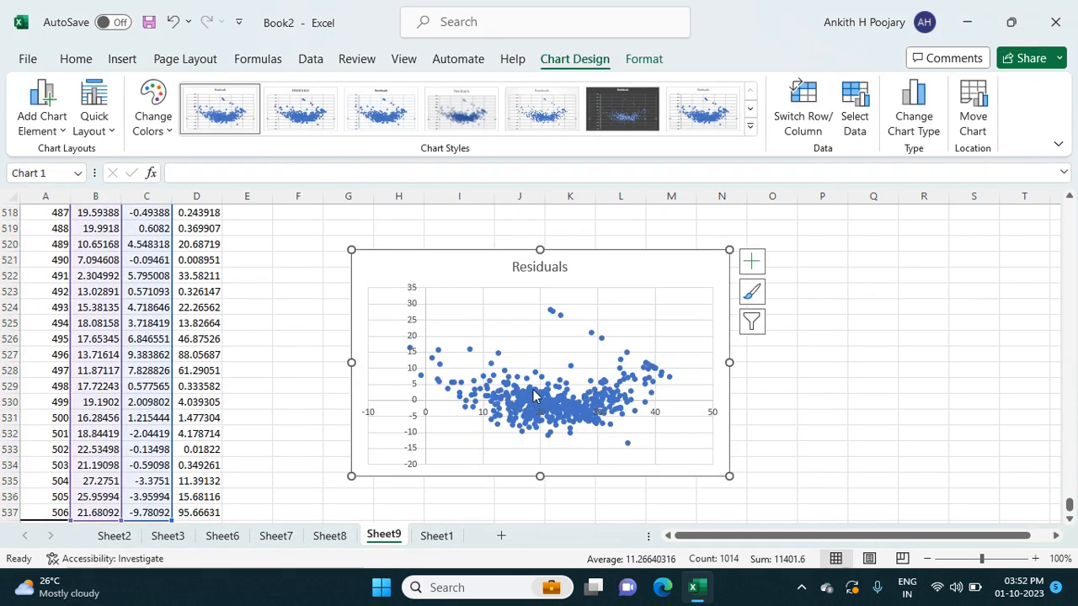
- Add a trendline to the Residuals scatter chart and move the chart farther from the data, over columns J to Q
click(749, 262)
click(789, 410)
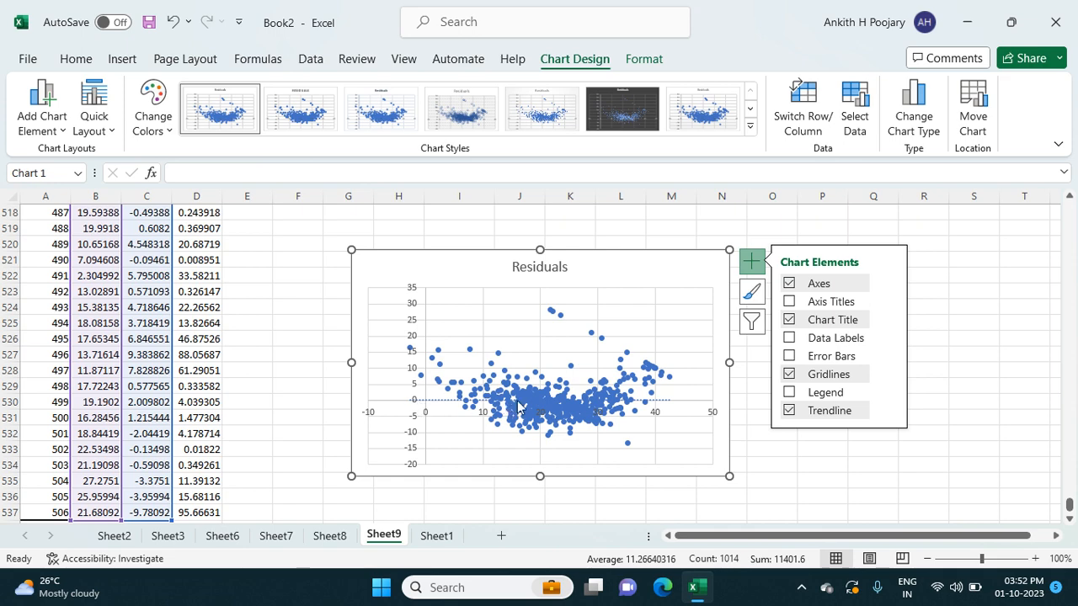
click(802, 445)
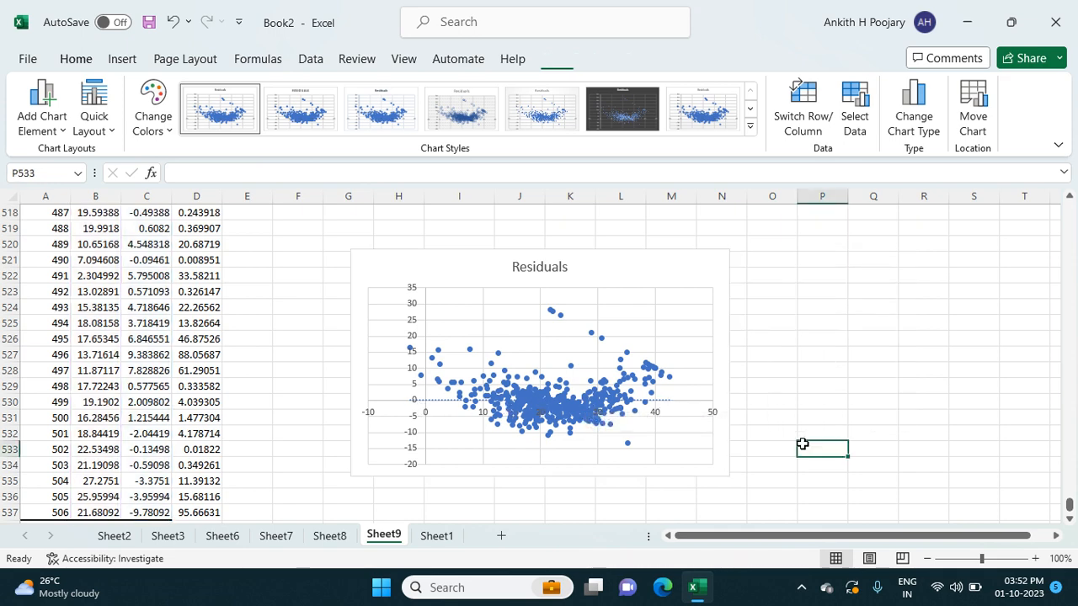
drag(679, 272, 831, 300)
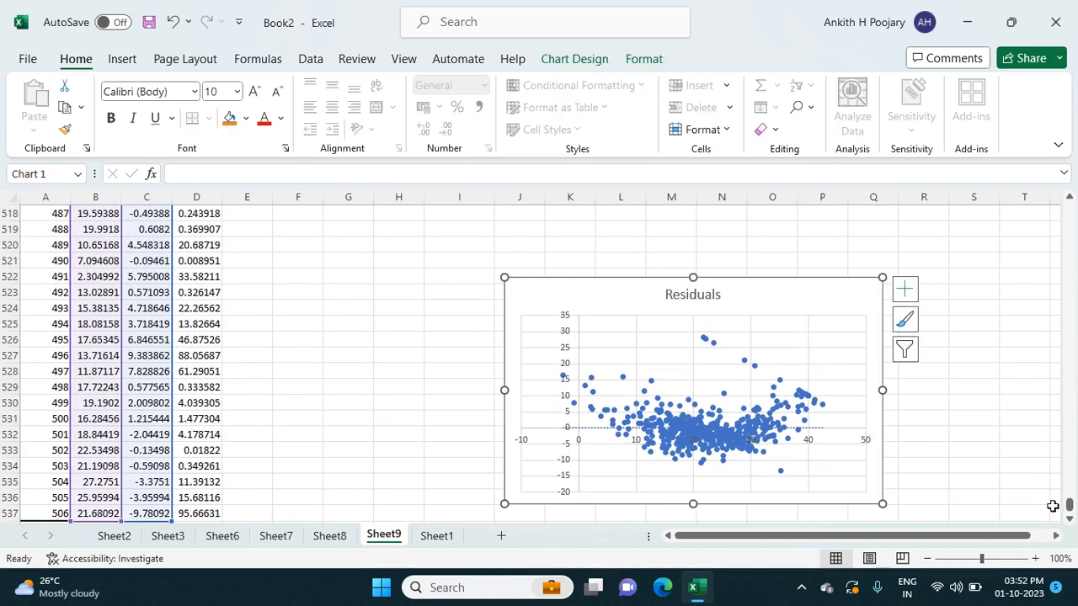
- Review the regression statistics, ANOVA, coefficient P-values, RMSE ratio, and the residuals' mean and skewness on Sheet9
drag(1069, 505, 1067, 209)
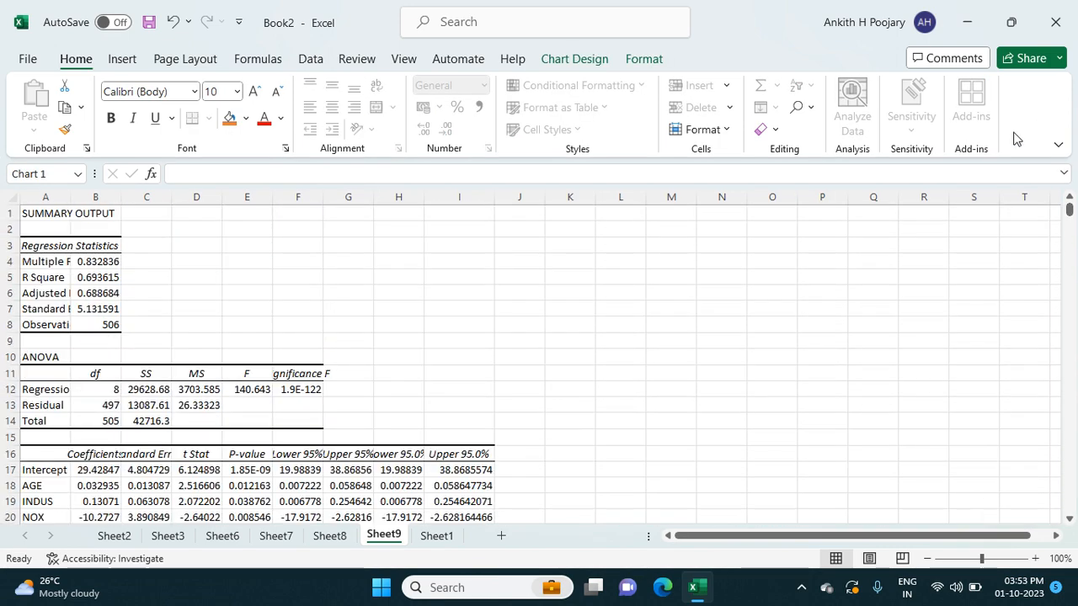
scroll(858, 260, down, 9)
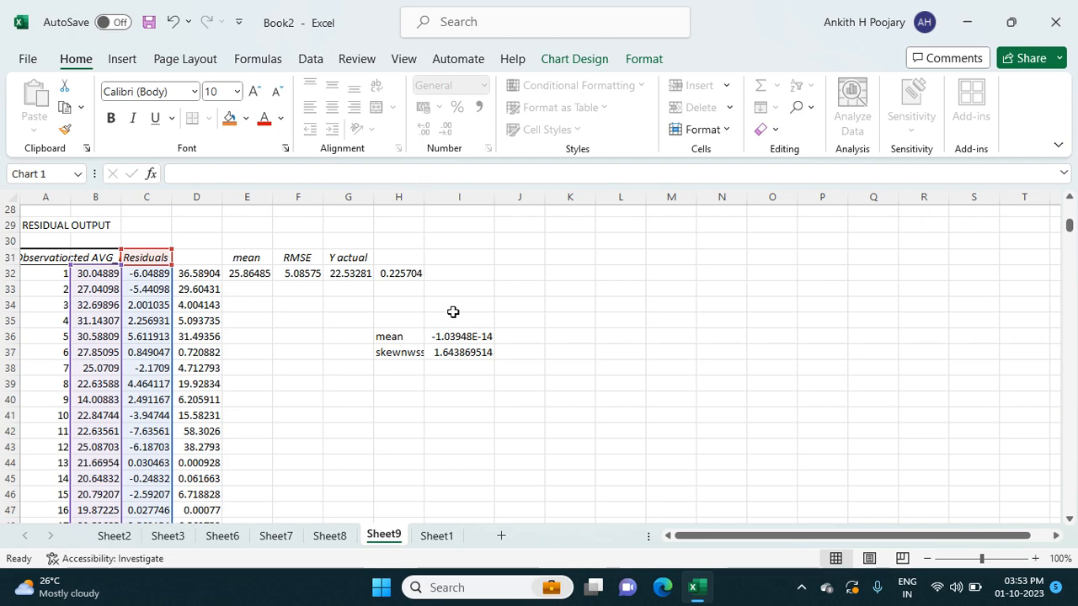
scroll(453, 313, up, 9)
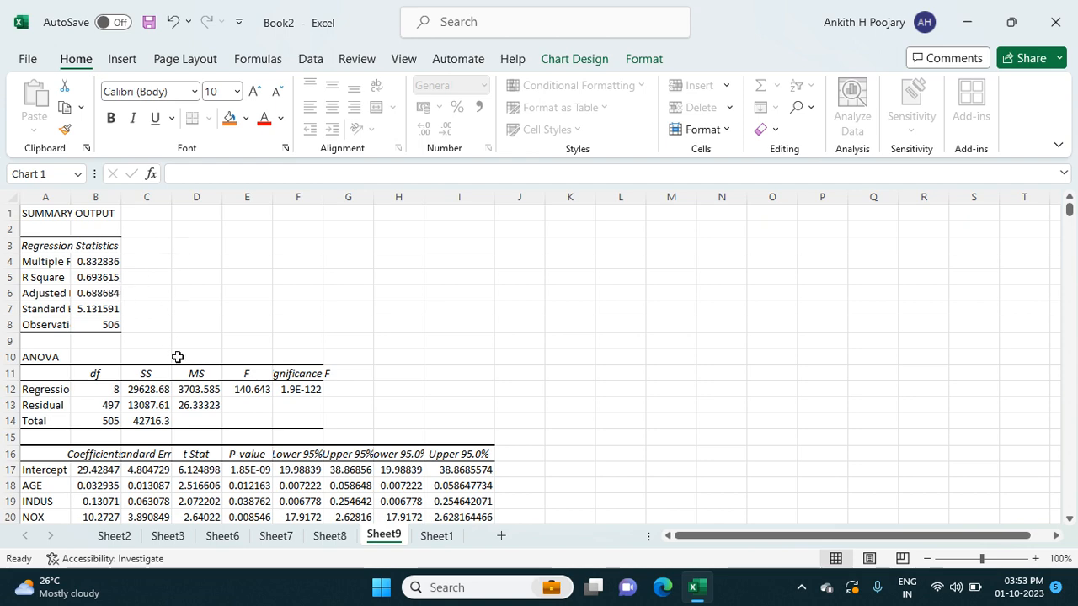
scroll(249, 356, down, 3)
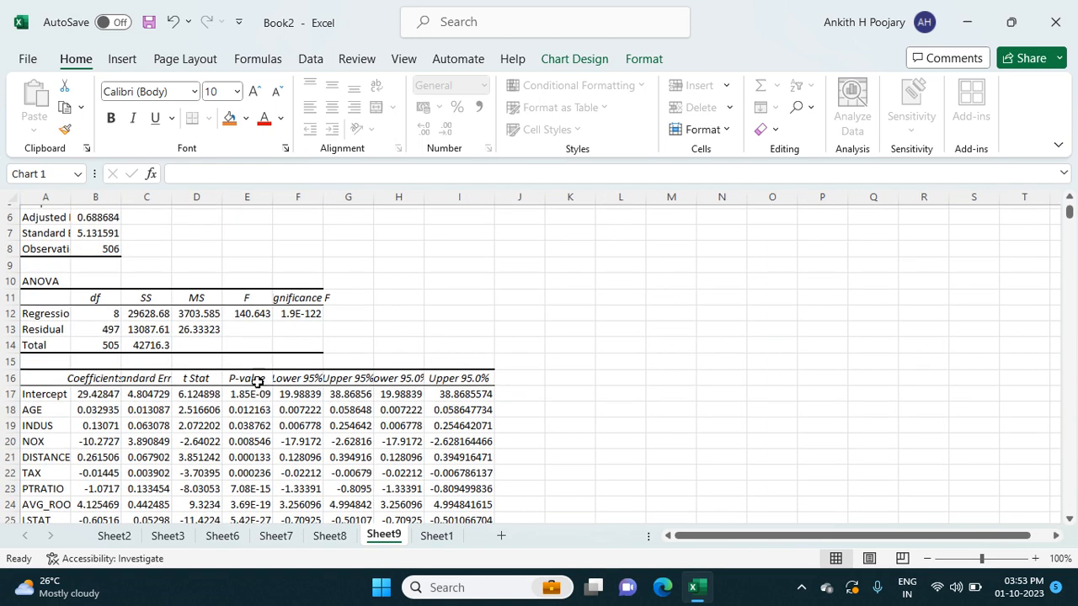
scroll(258, 383, down, 1)
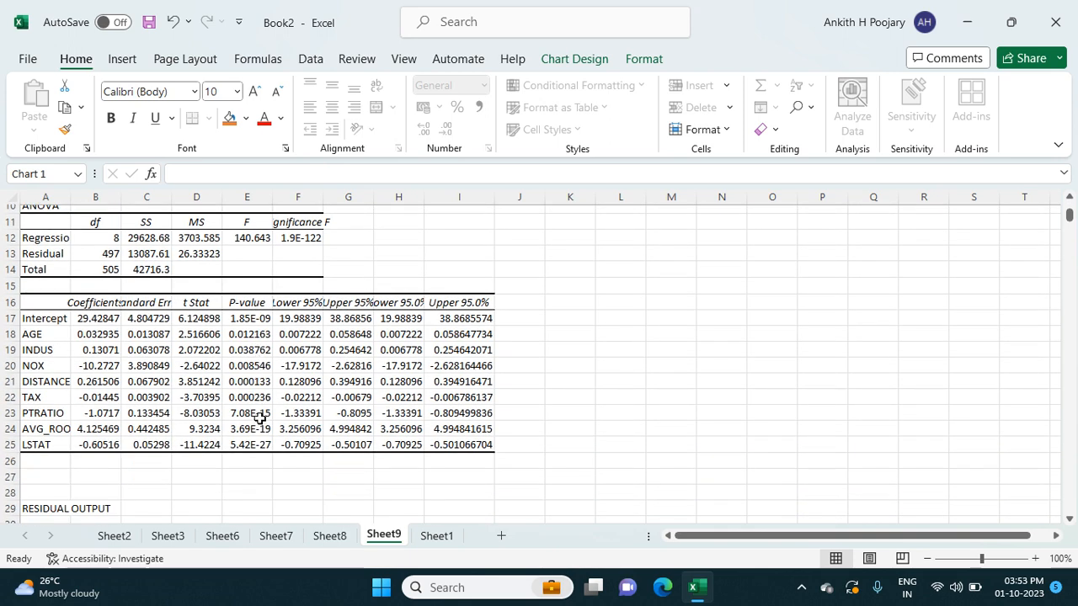
scroll(261, 415, down, 3)
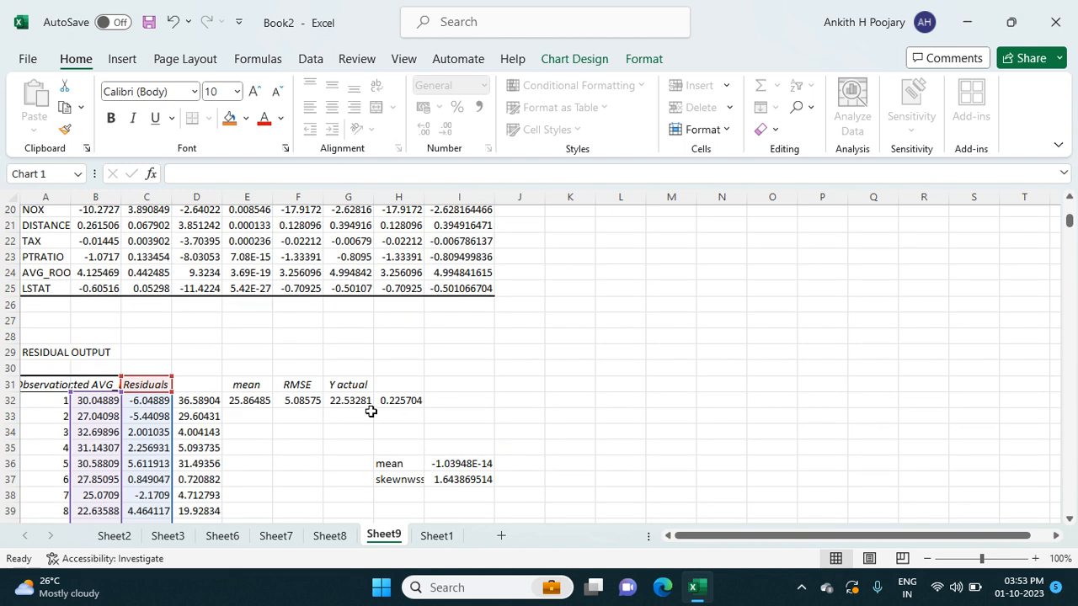
scroll(413, 440, down, 2)
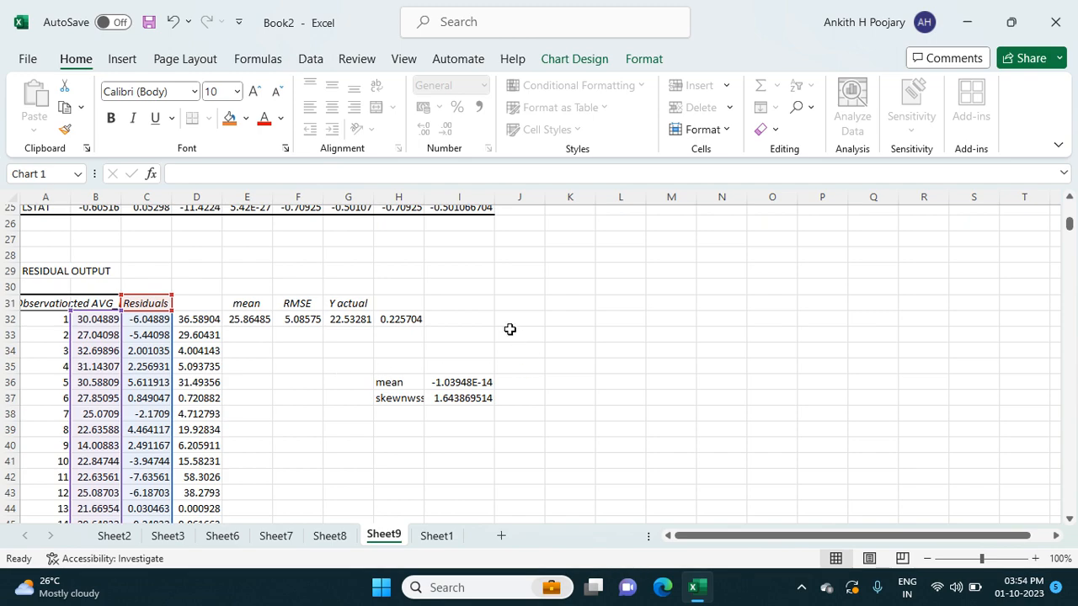
scroll(486, 313, up, 5)
scroll(485, 313, up, 1)
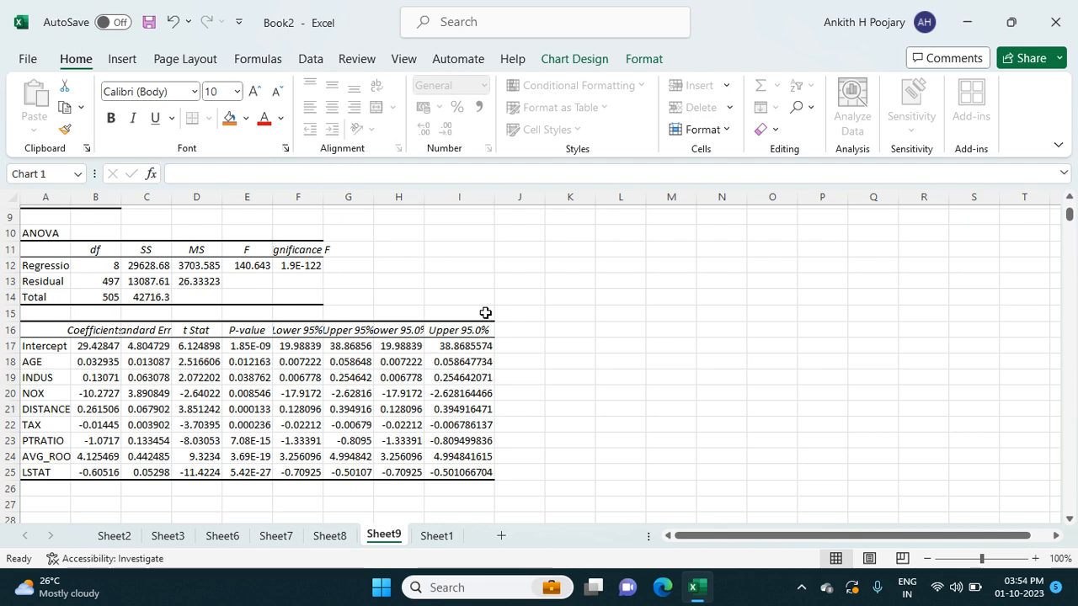
scroll(486, 313, down, 1)
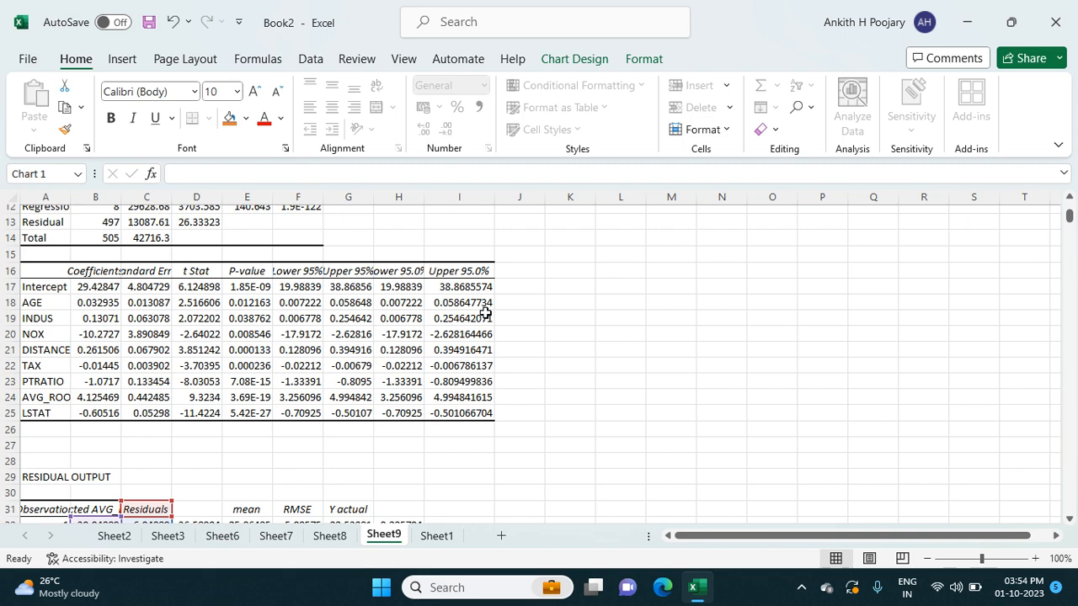
scroll(486, 314, up, 1)
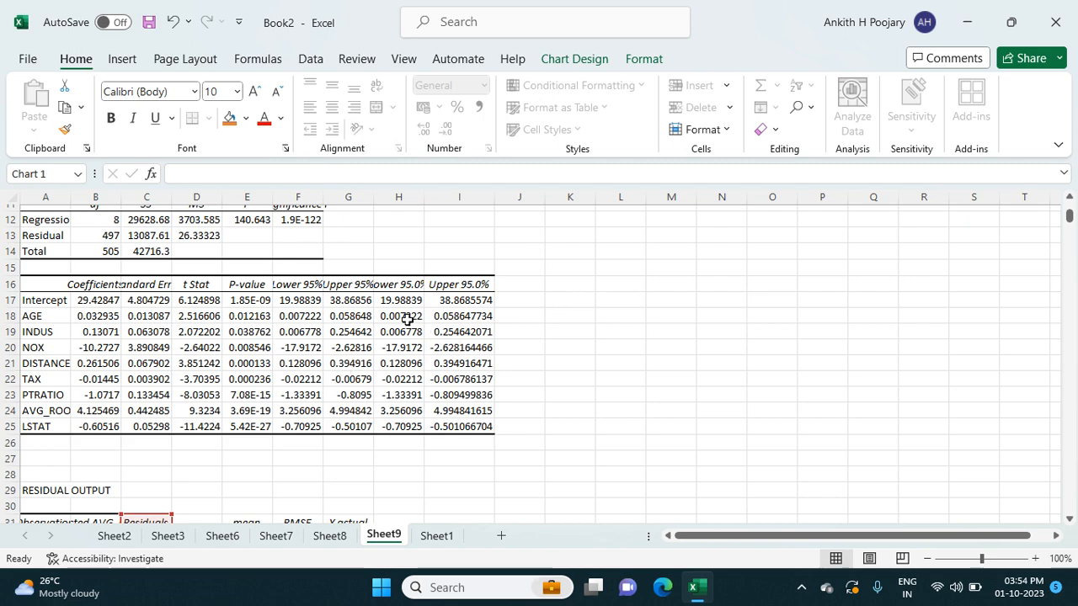
scroll(409, 318, up, 1)
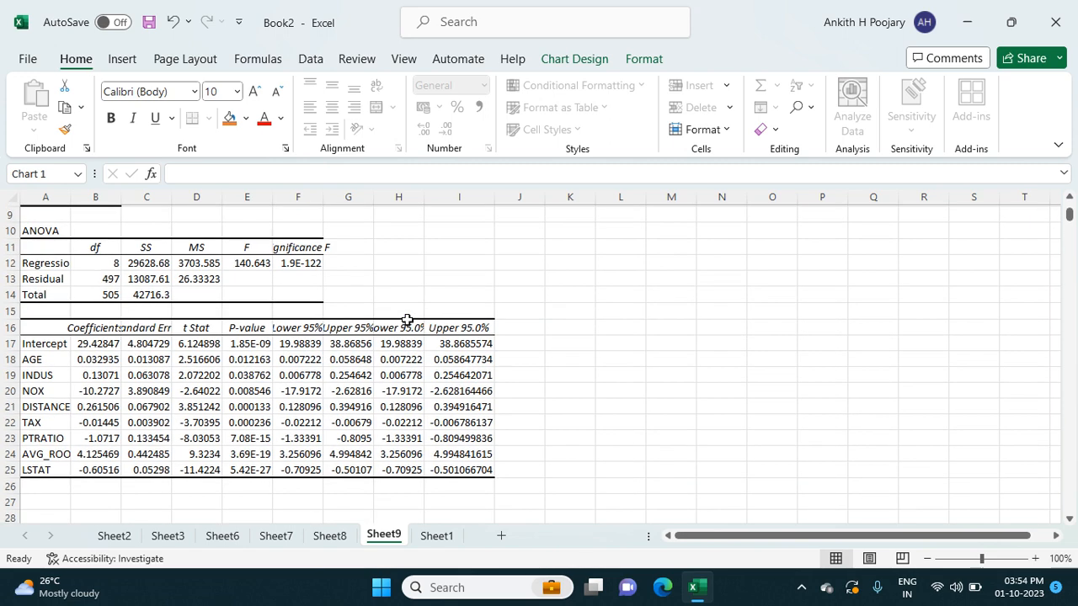
- Return to the source housing data on Sheet1 and select the empty cell K7 beside the table
click(437, 537)
click(591, 366)
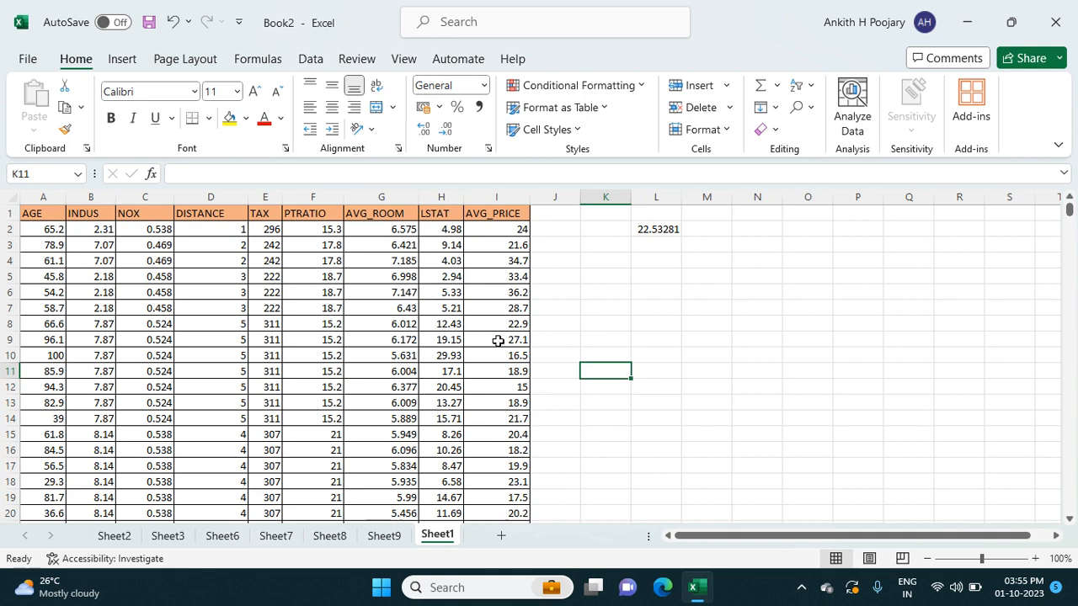
click(610, 308)
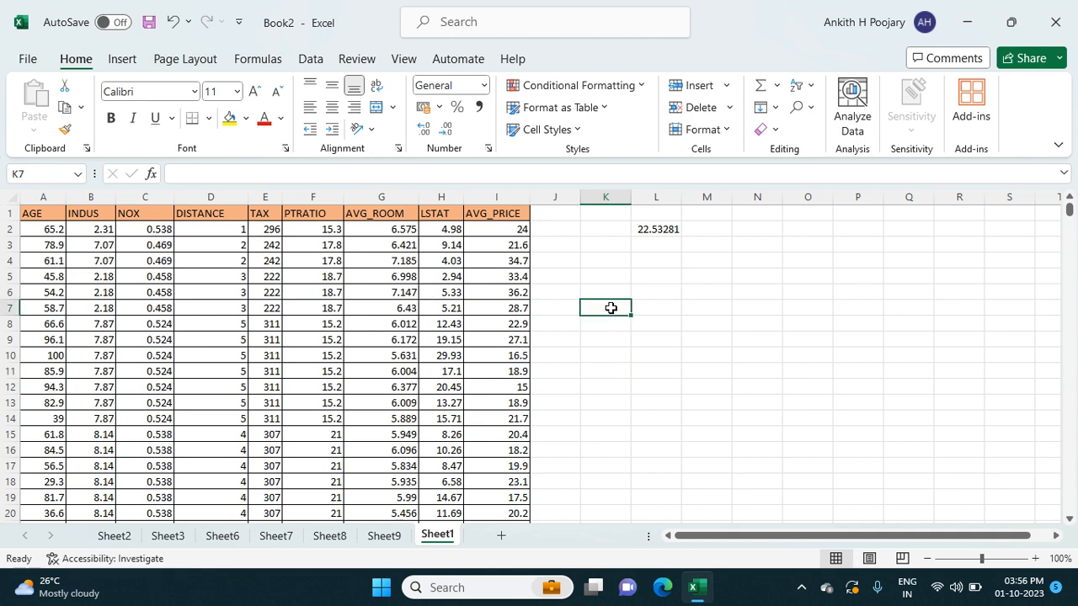